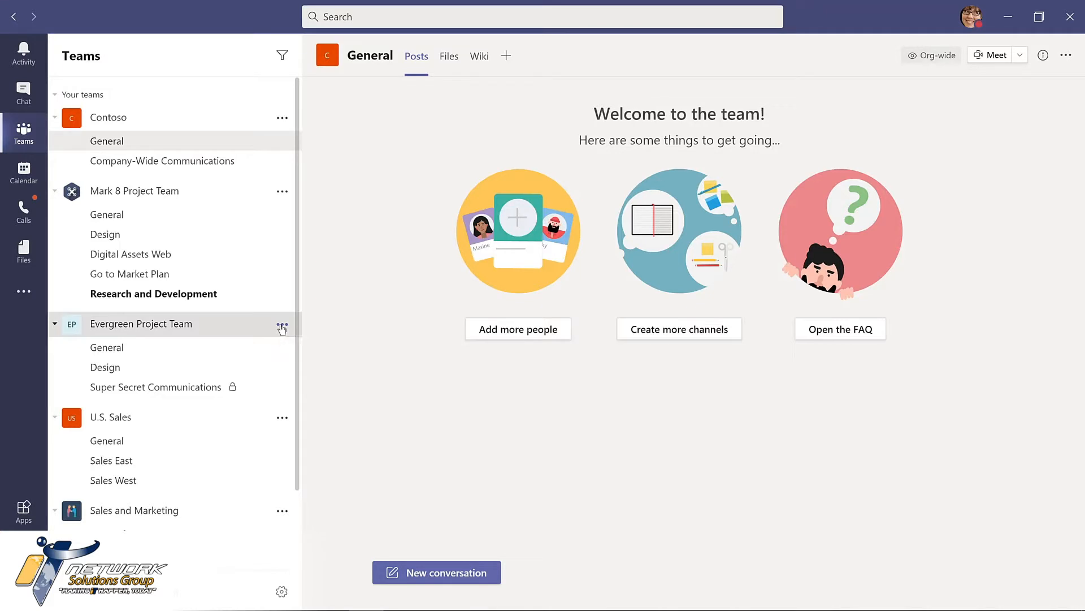
Step: Open the management page of the Evergreen Project Team and expand its list of members and guests
{"action": "left_click", "coordinate": [282, 326]}
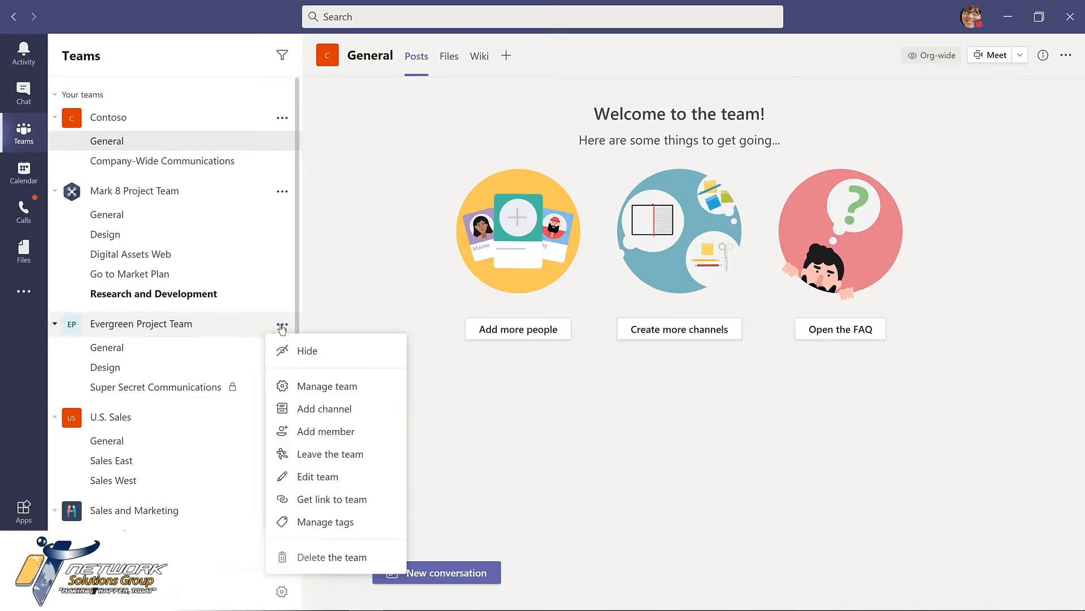
{"action": "left_click", "coordinate": [309, 388]}
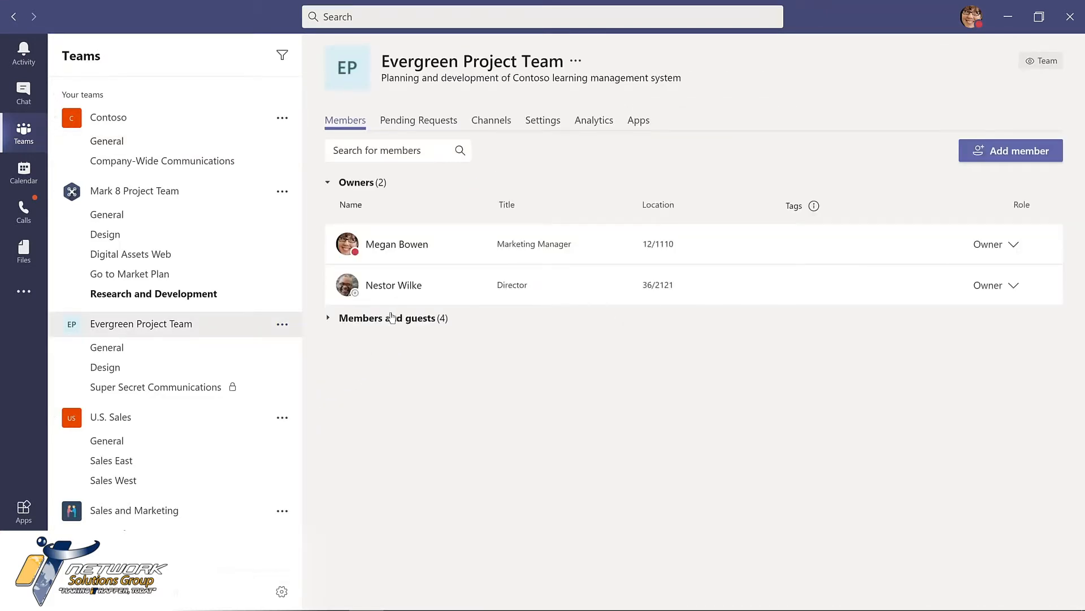
{"action": "left_click", "coordinate": [386, 321]}
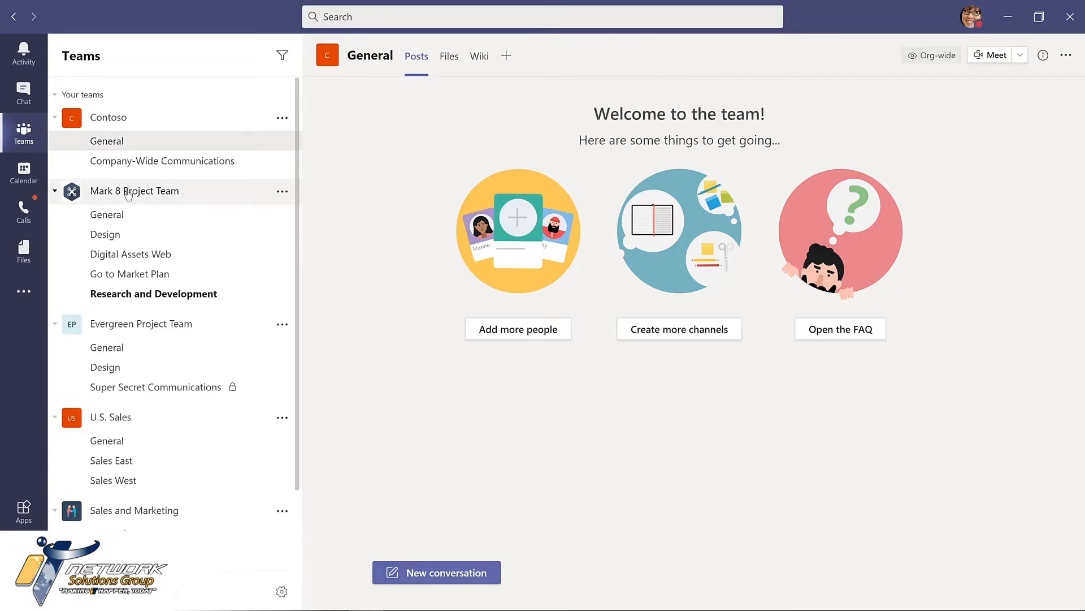
Step: Search for "marketing", view the people and file results, and show the filters for the files
{"action": "left_click", "coordinate": [356, 13]}
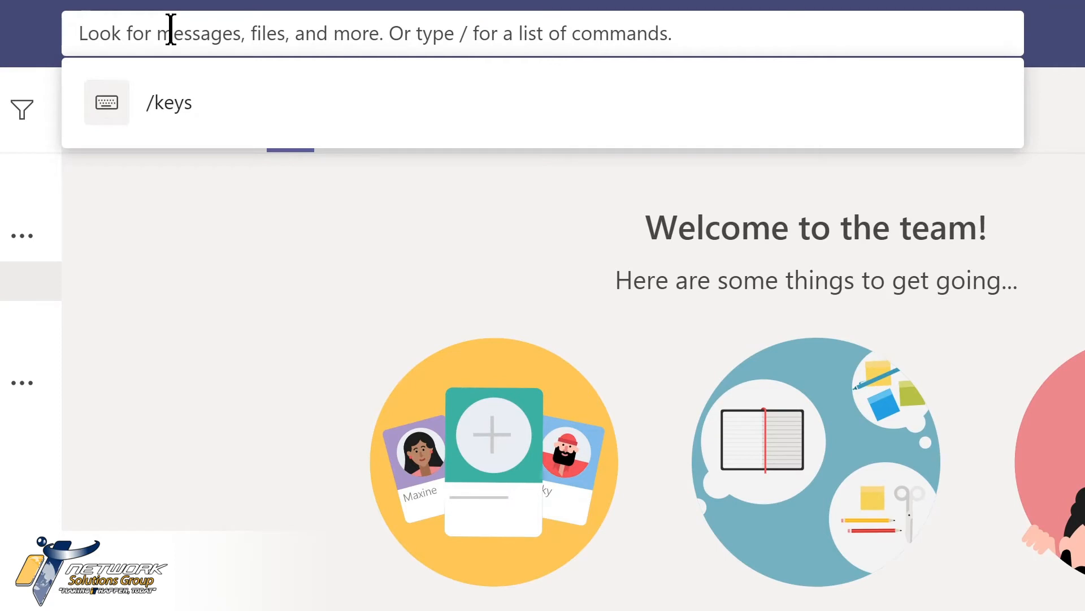
{"action": "type", "text": "marketing"}
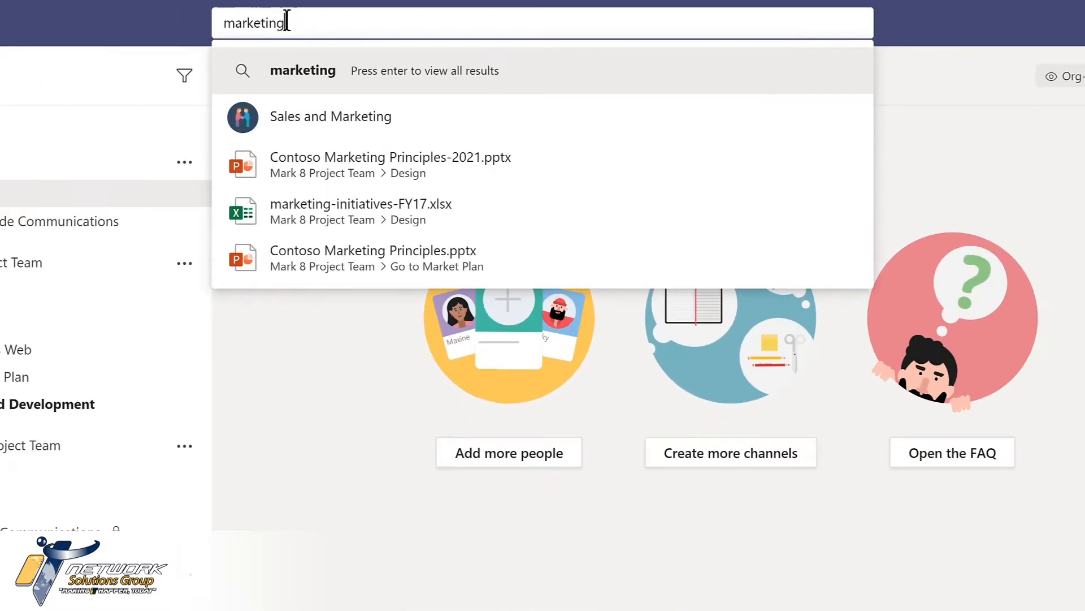
{"action": "key", "text": "Return"}
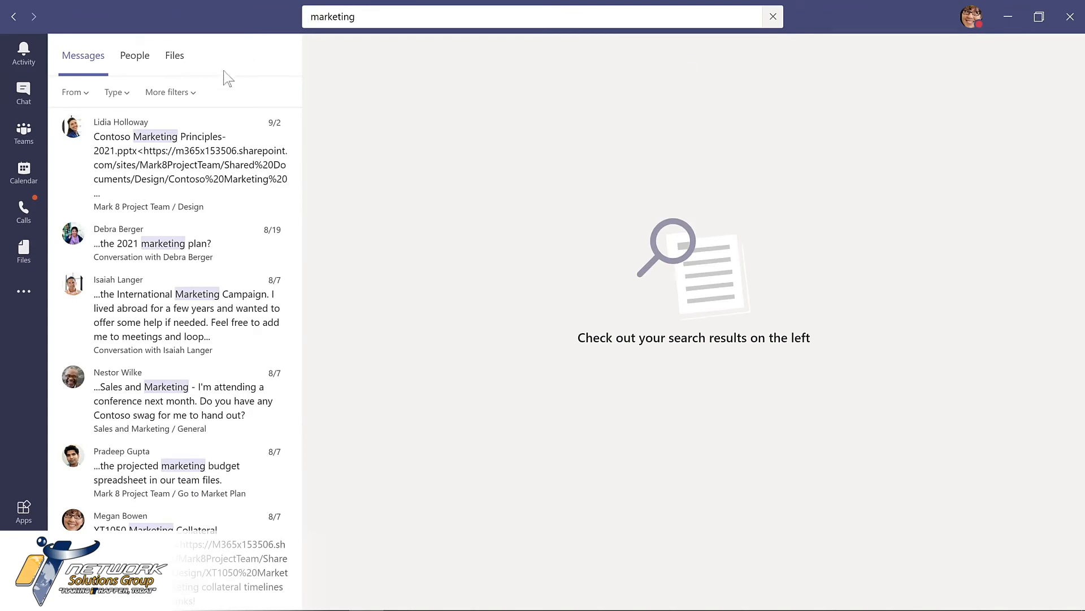
{"action": "left_click", "coordinate": [135, 55]}
{"action": "left_click", "coordinate": [175, 56]}
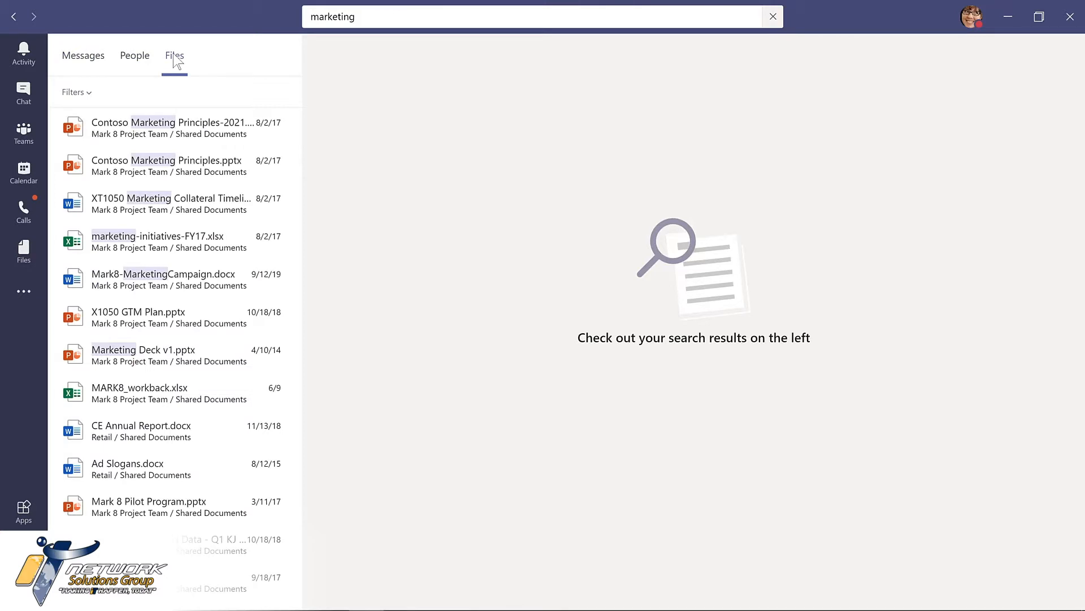
{"action": "left_click", "coordinate": [88, 94]}
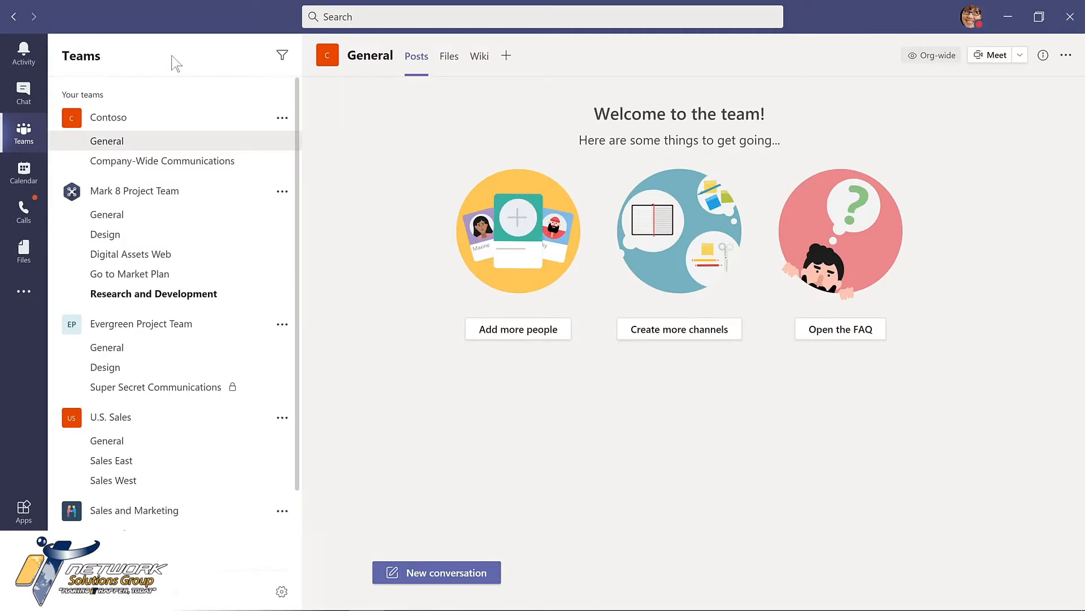
Step: Display the keyboard shortcuts list with the /keys command and close it
{"action": "key", "text": "ctrl+e"}
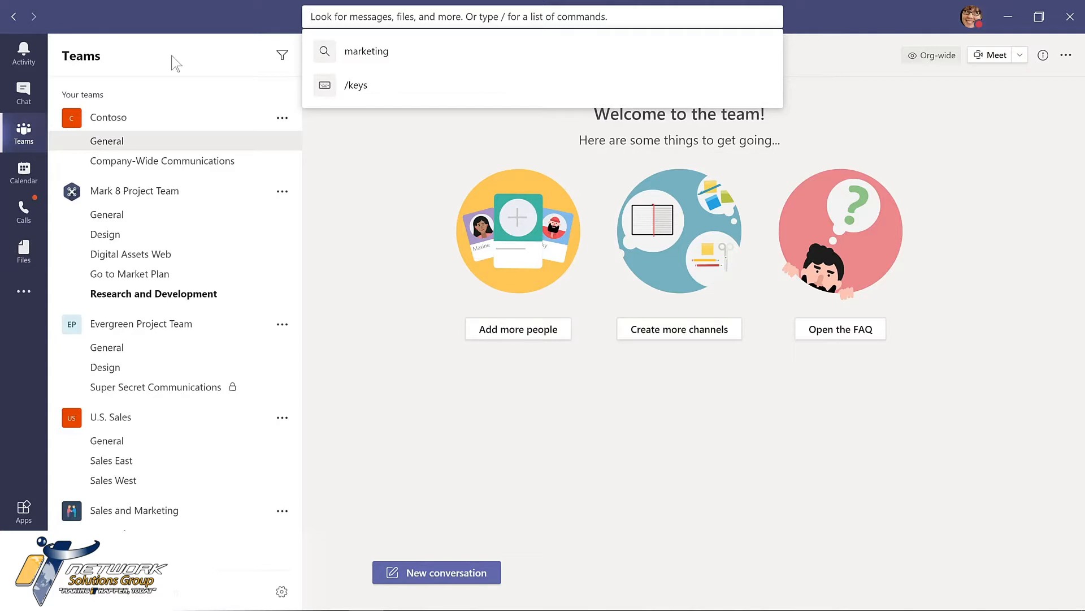
{"action": "type", "text": "/keys"}
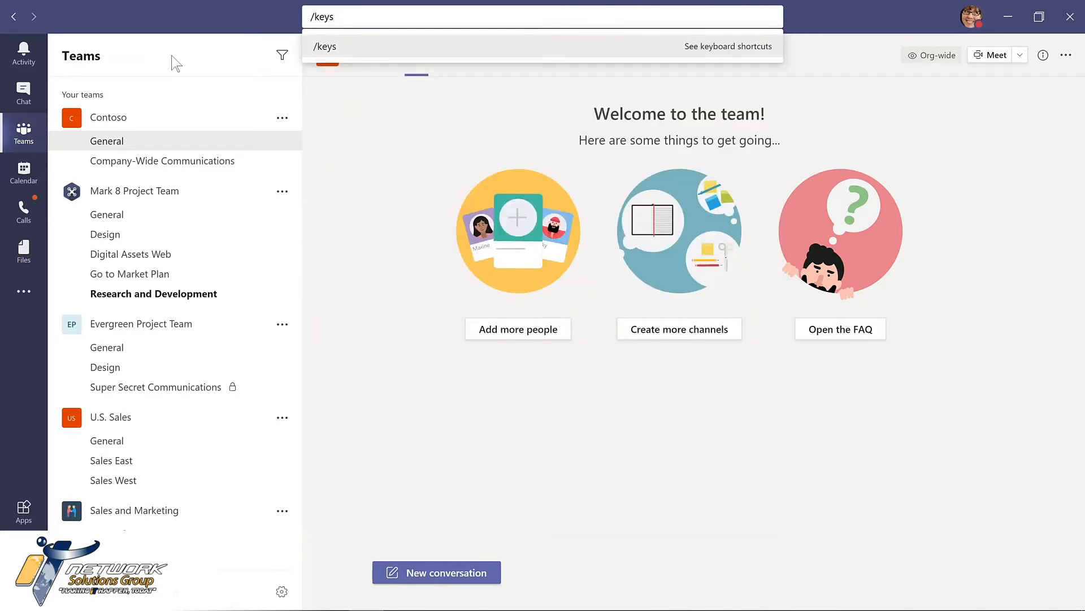
{"action": "key", "text": "Return"}
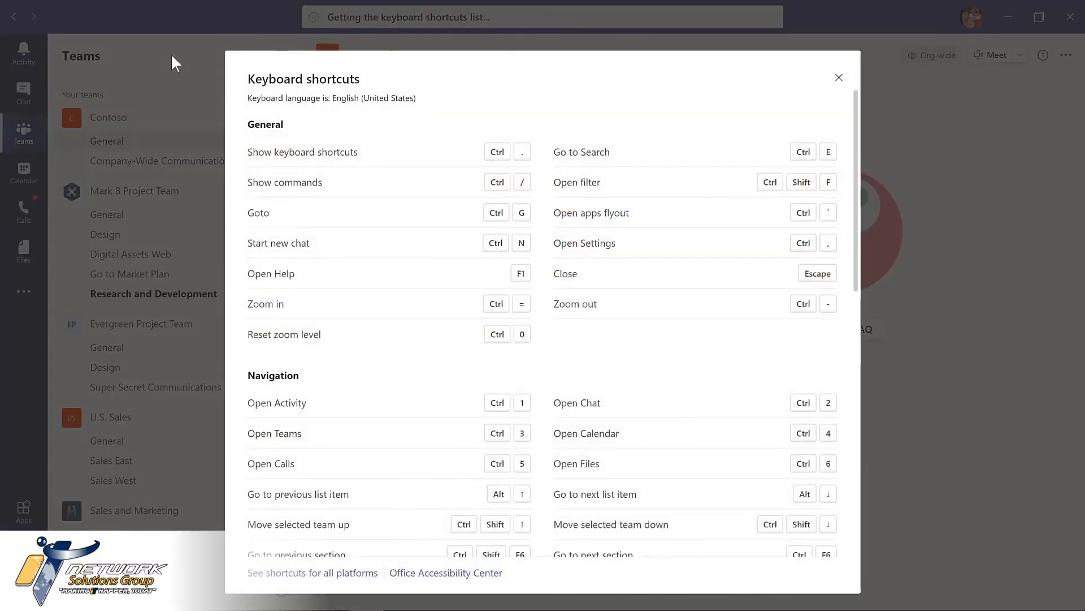
{"action": "key", "text": "Escape"}
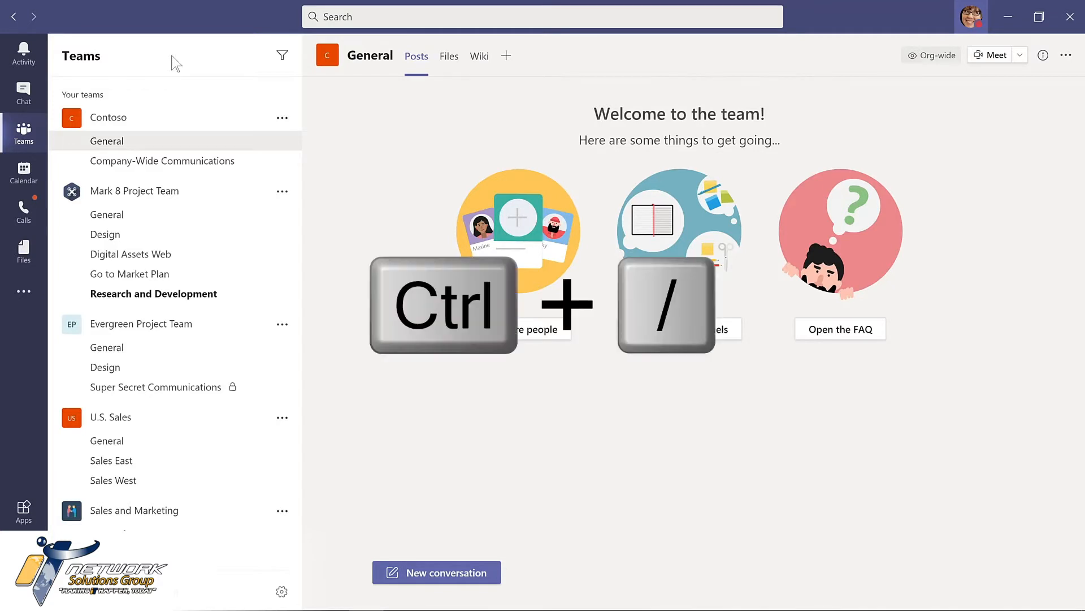
Step: Run the /whatsnew command to see what's new in Teams
{"action": "key", "text": "ctrl+slash"}
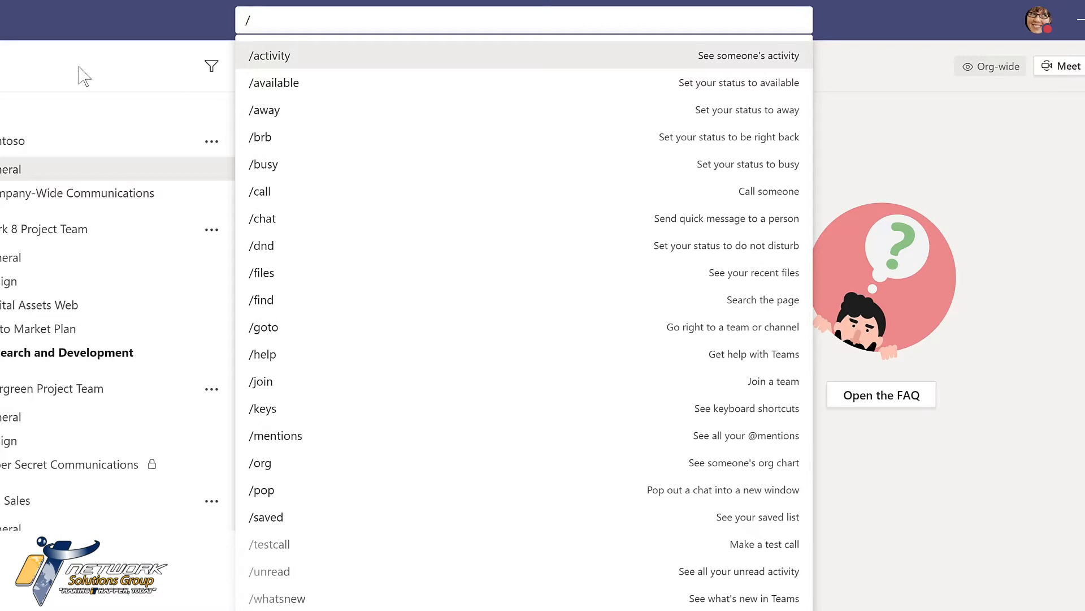
{"action": "type", "text": "whatsnew"}
{"action": "key", "text": "Return"}
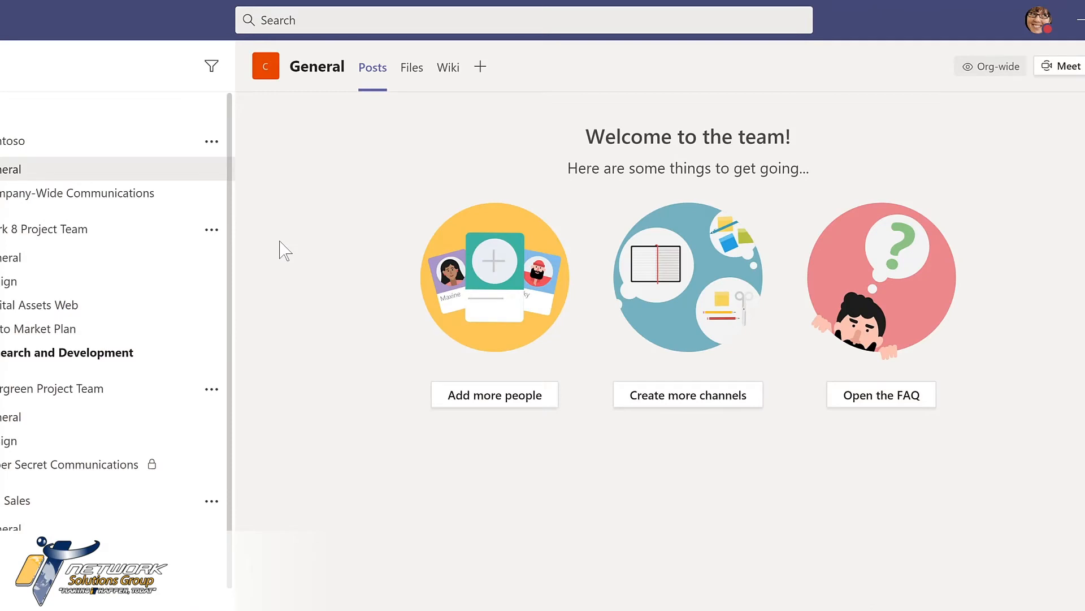
Step: List recent files with the /files command and choose Usability Testing Priorities.docx
{"action": "type", "text": "/"}
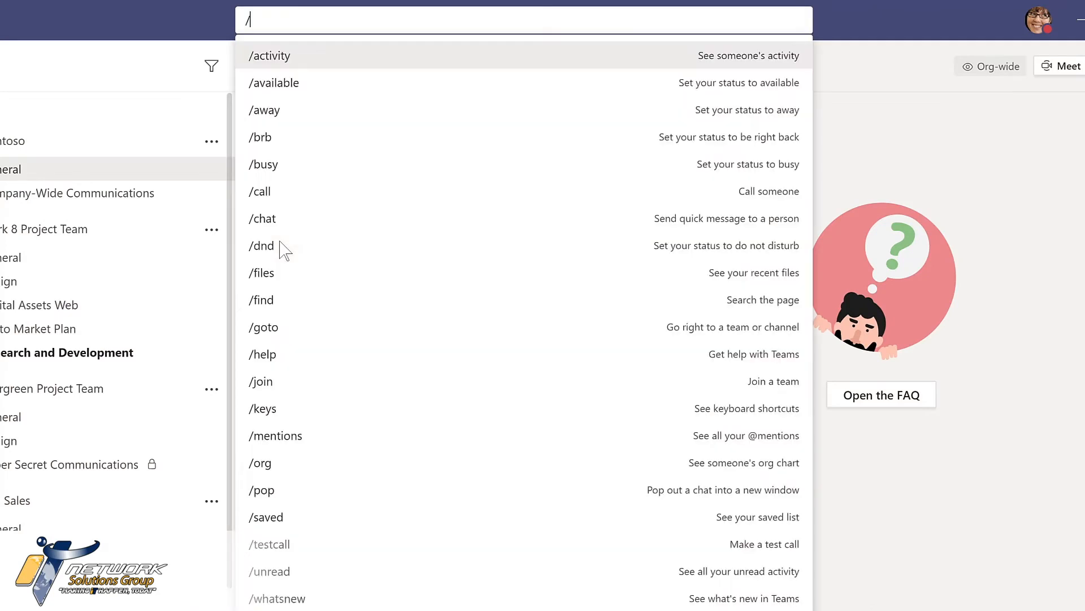
{"action": "left_click", "coordinate": [271, 269]}
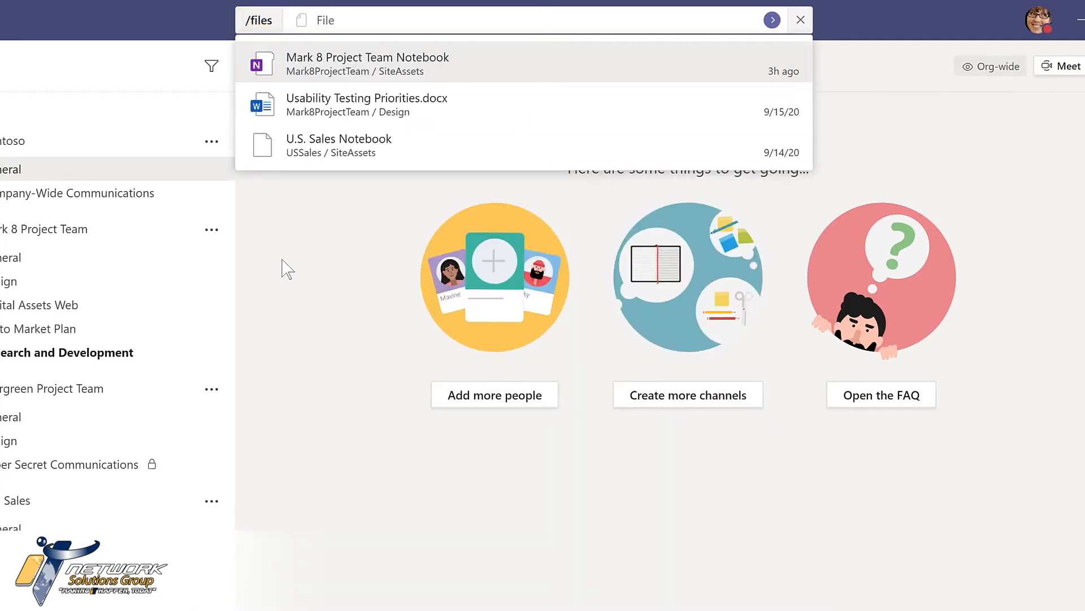
{"action": "left_click", "coordinate": [351, 110]}
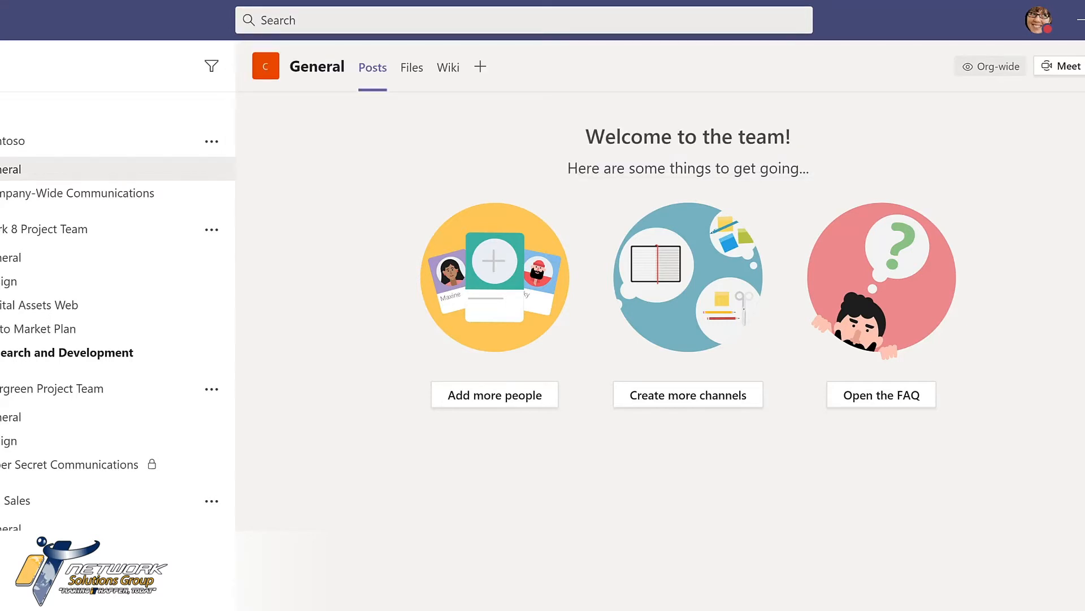
{"action": "key", "text": "ctrl+slash"}
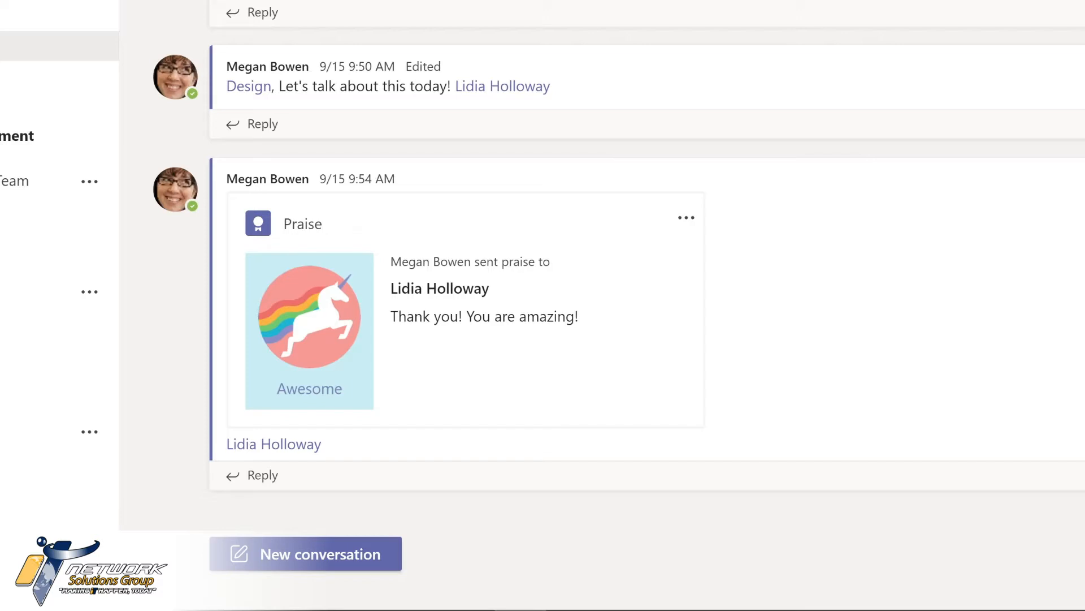
Step: Post a new conversation mentioning the first suggested colleague, with "please share an update on your conversation with the sales team."
{"action": "left_click", "coordinate": [315, 545]}
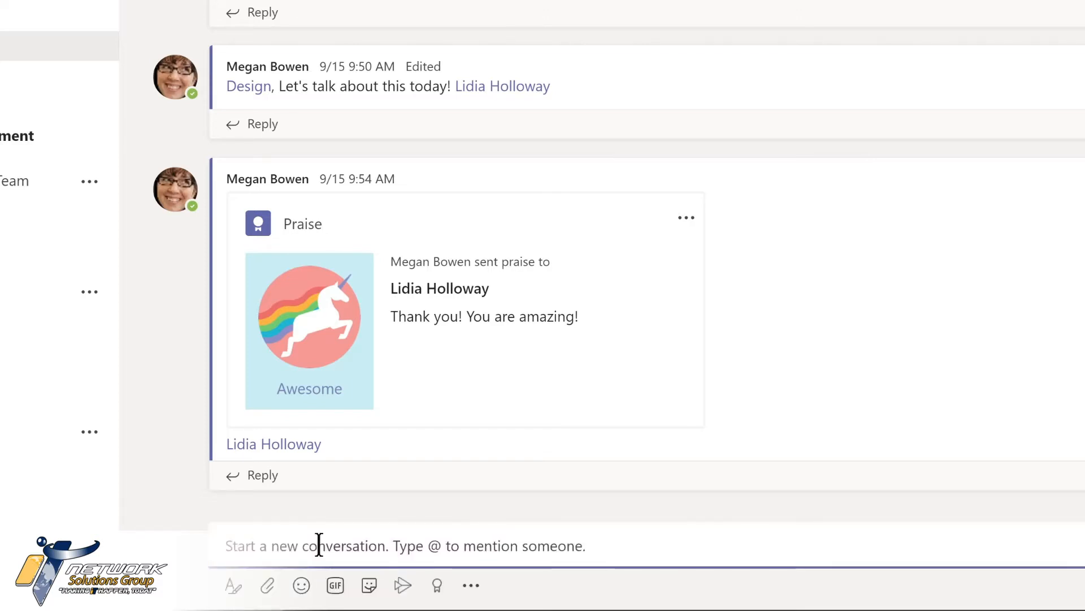
{"action": "type", "text": "@"}
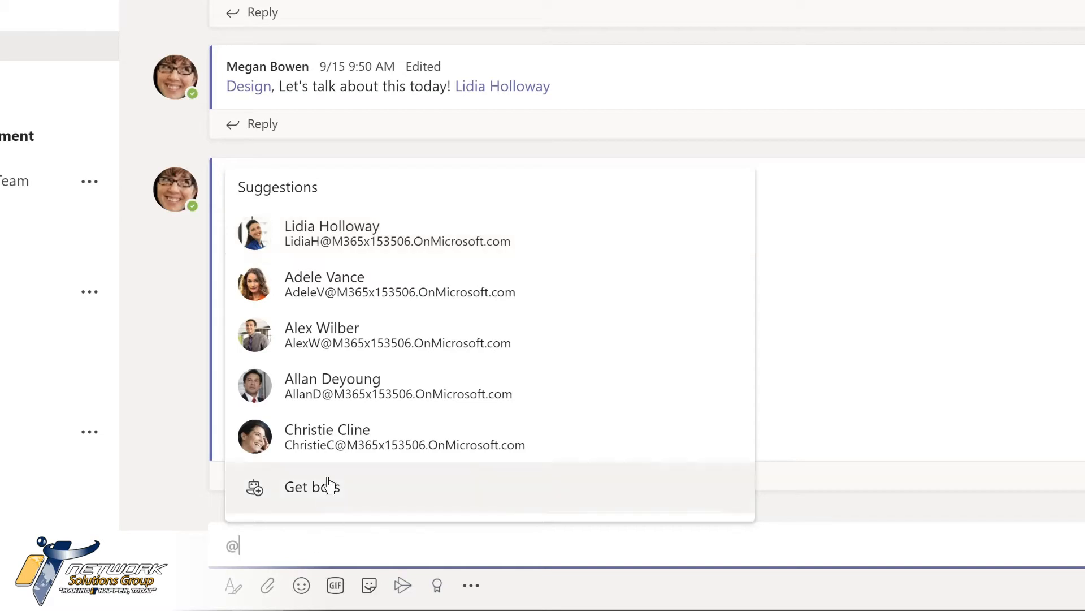
{"action": "left_click", "coordinate": [323, 245]}
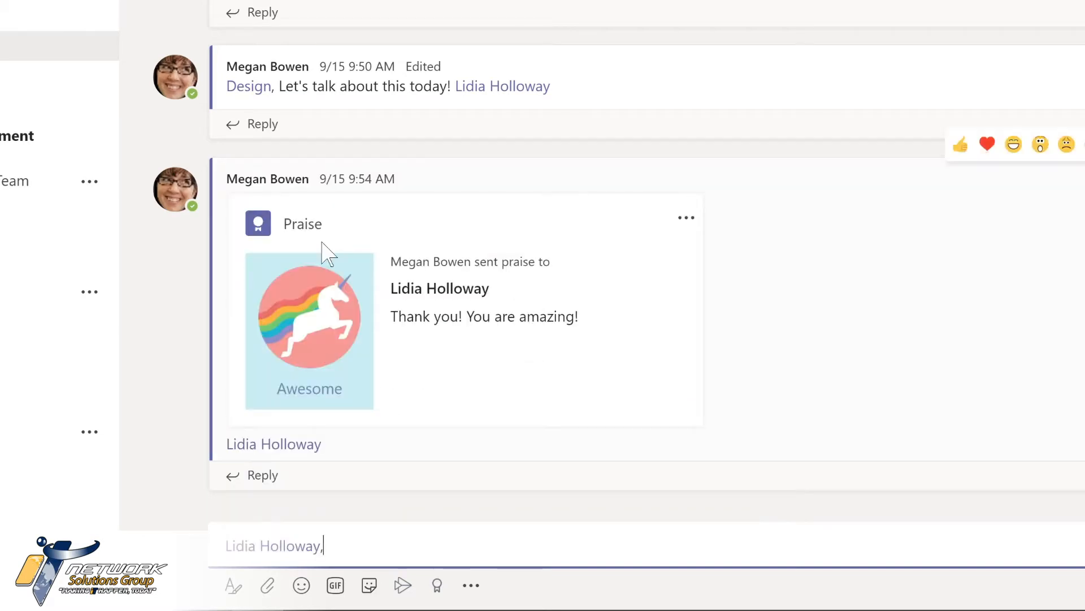
{"action": "type", "text": ", please shar"}
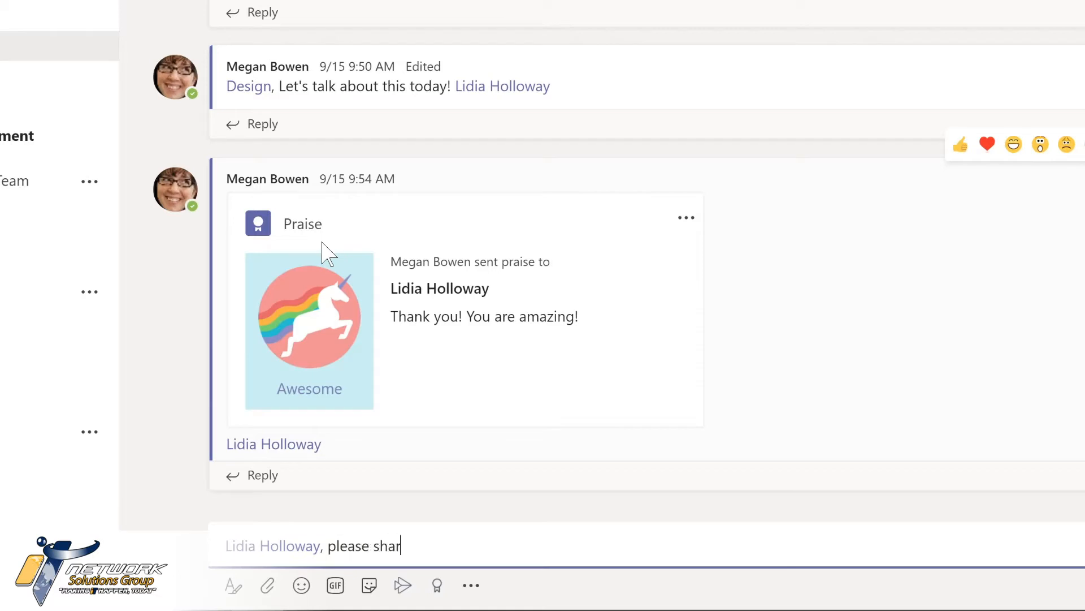
{"action": "type", "text": "e an update on your conversation with the sales team."}
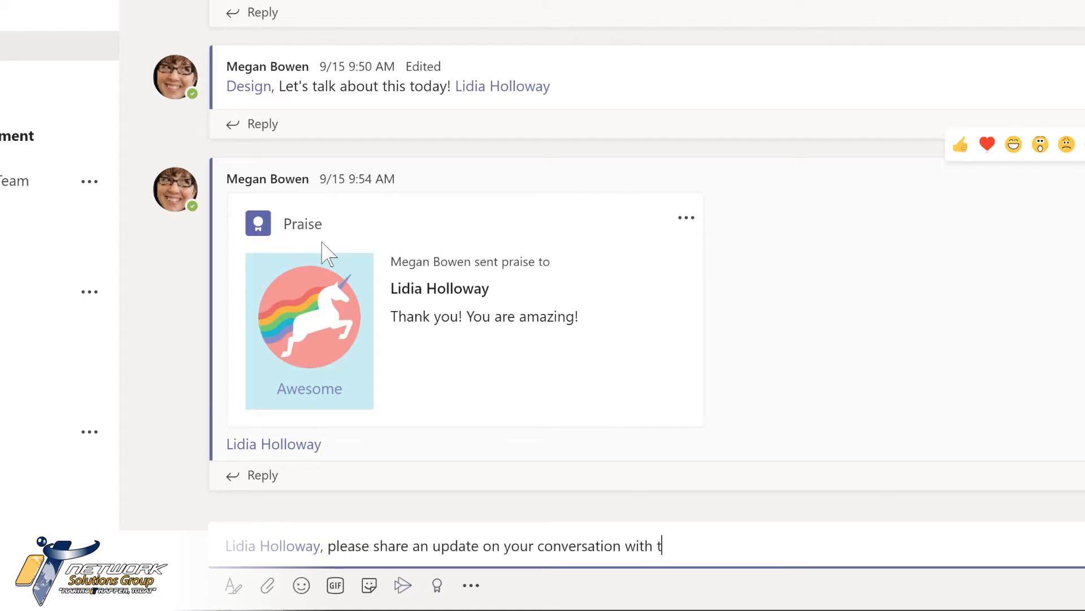
{"action": "key", "text": "Return"}
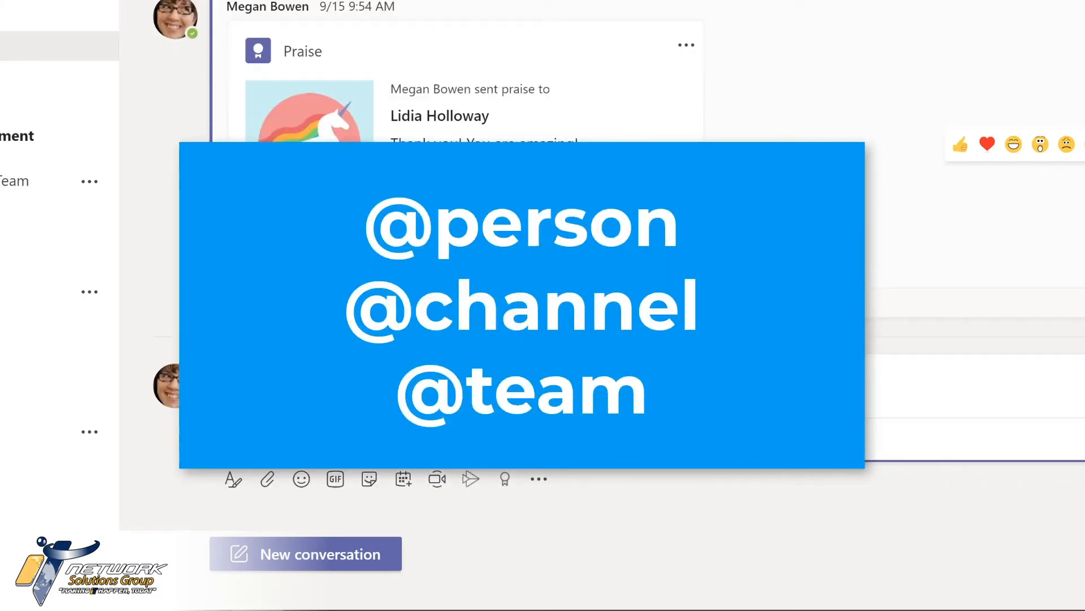
Step: Post a new conversation mentioning the Design channel, with the text "I'm so excited about our team retreat tomorrow!"
{"action": "left_click", "coordinate": [332, 554]}
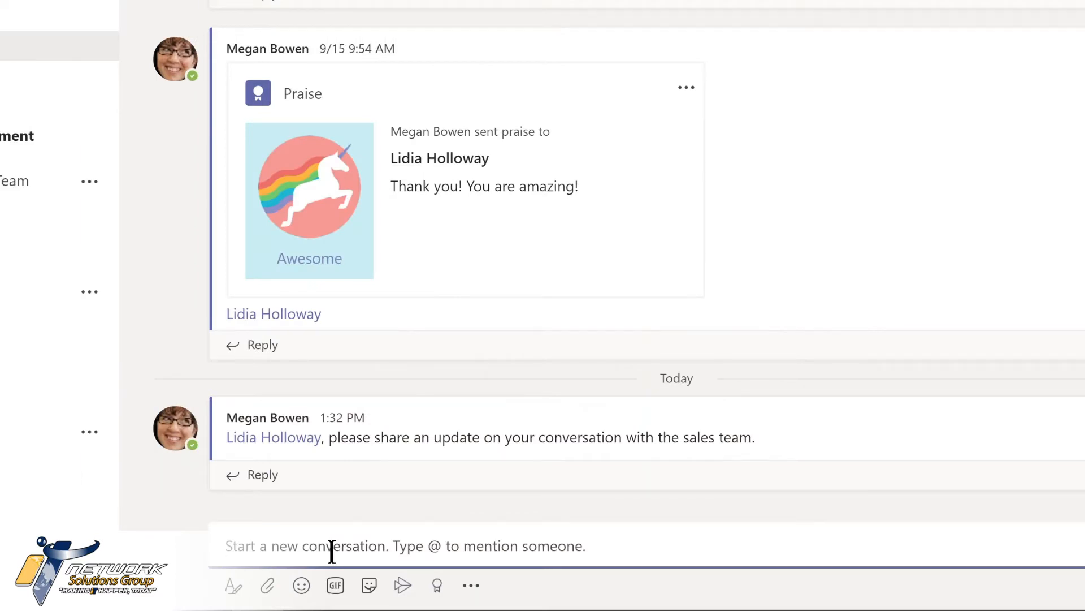
{"action": "type", "text": "@De"}
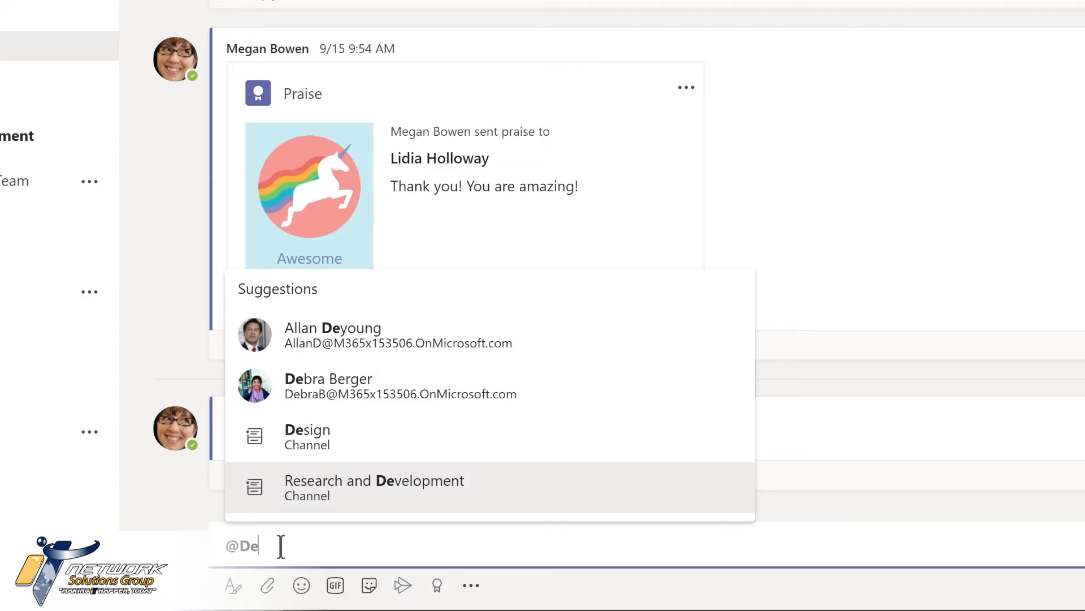
{"action": "left_click", "coordinate": [305, 436]}
{"action": "type", "text": ", I'm so excited about our team retreat tomorrow!"}
{"action": "key", "text": "Return"}
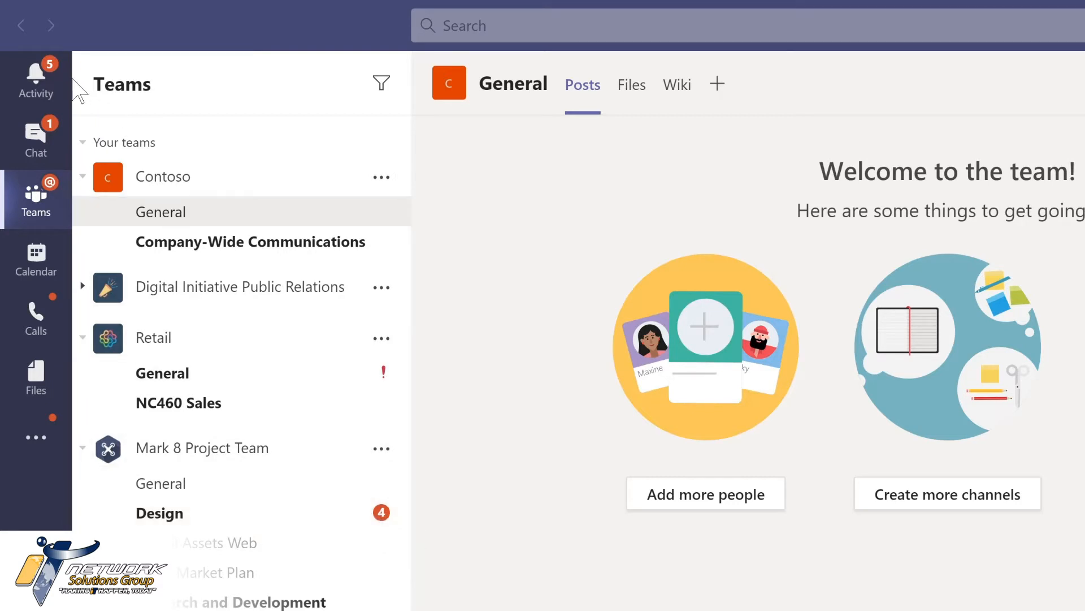
Step: Check the activity notifications and reply to the team retreat post with "Yay! I'm looking forward to working with the", ending with a Mark 8 Project Team mention
{"action": "left_click", "coordinate": [40, 78]}
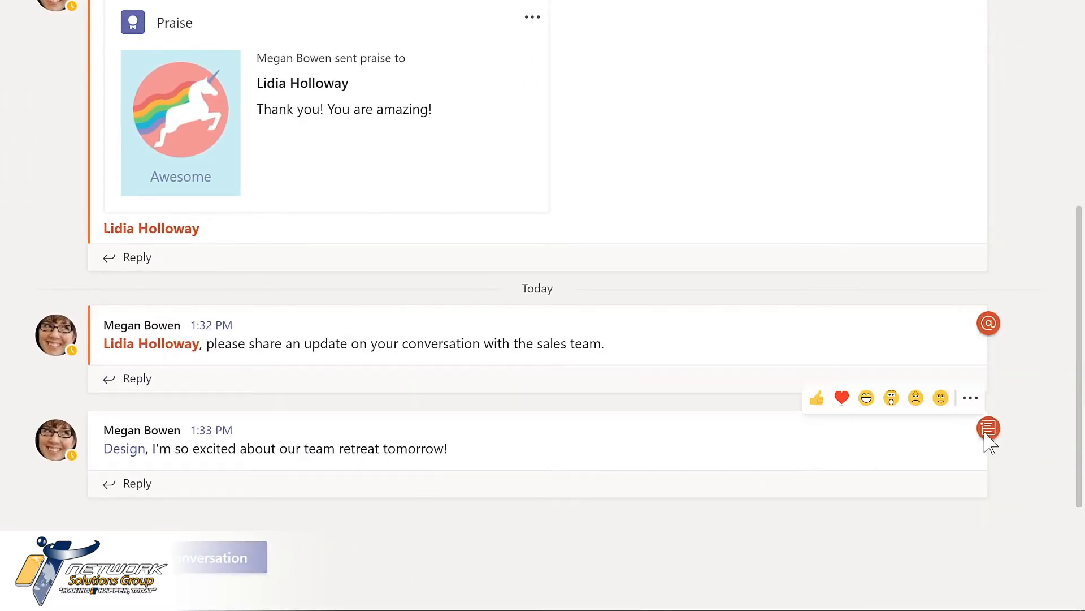
{"action": "mouse_move", "coordinate": [986, 438]}
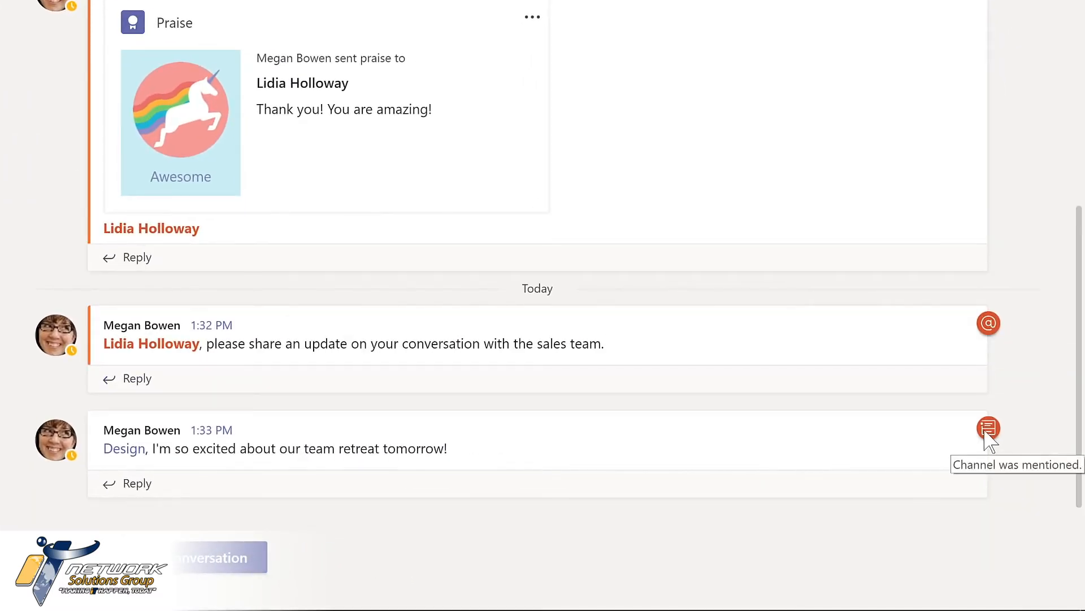
{"action": "left_click", "coordinate": [126, 487]}
{"action": "type", "text": "Ya"}
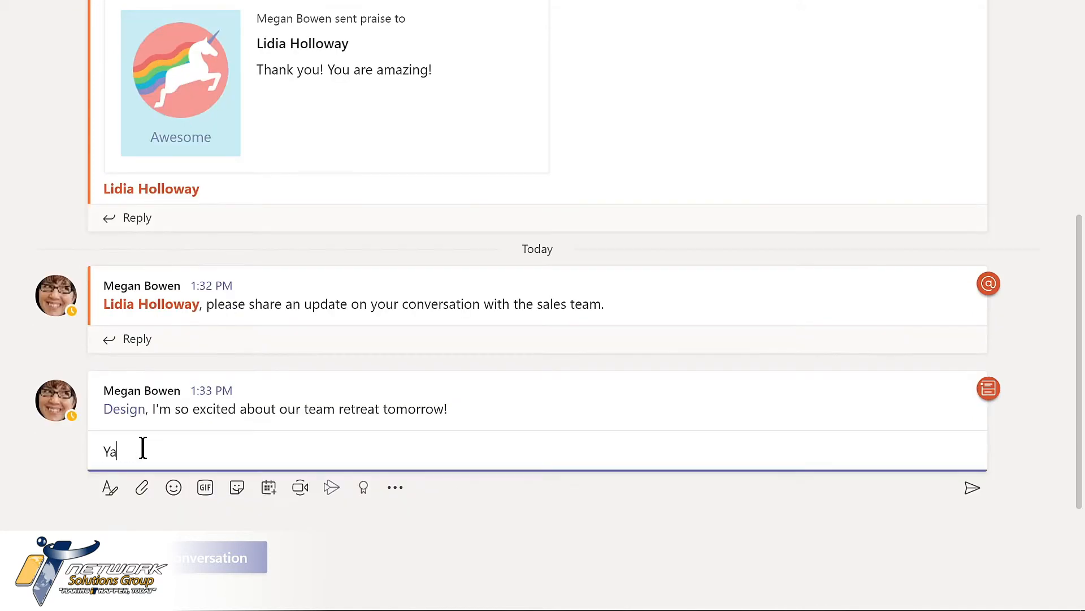
{"action": "type", "text": "y! I'm looking forward to working with the @m"}
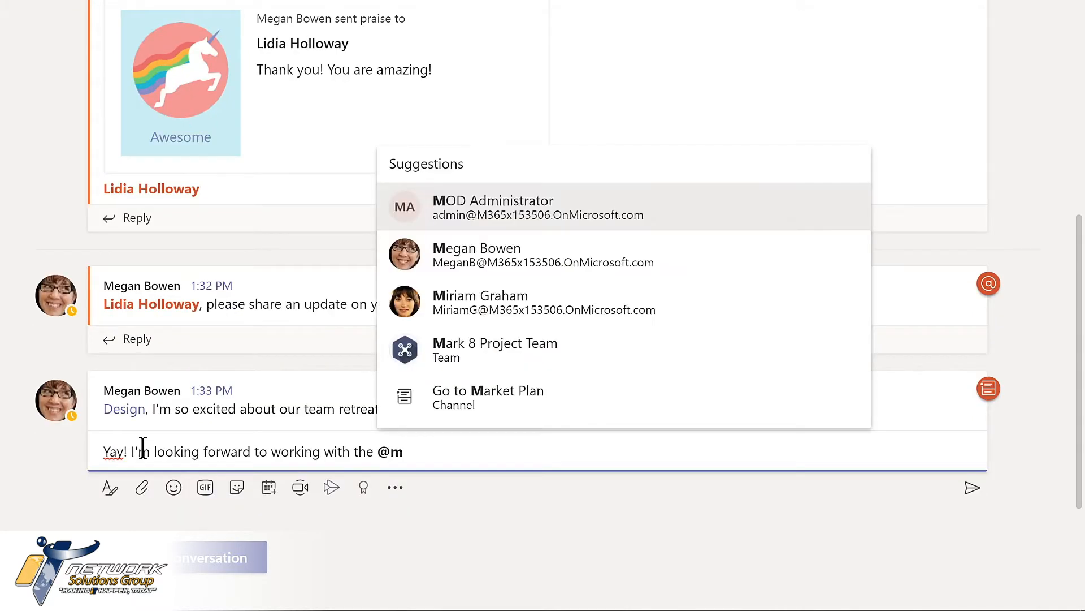
{"action": "left_click", "coordinate": [493, 347]}
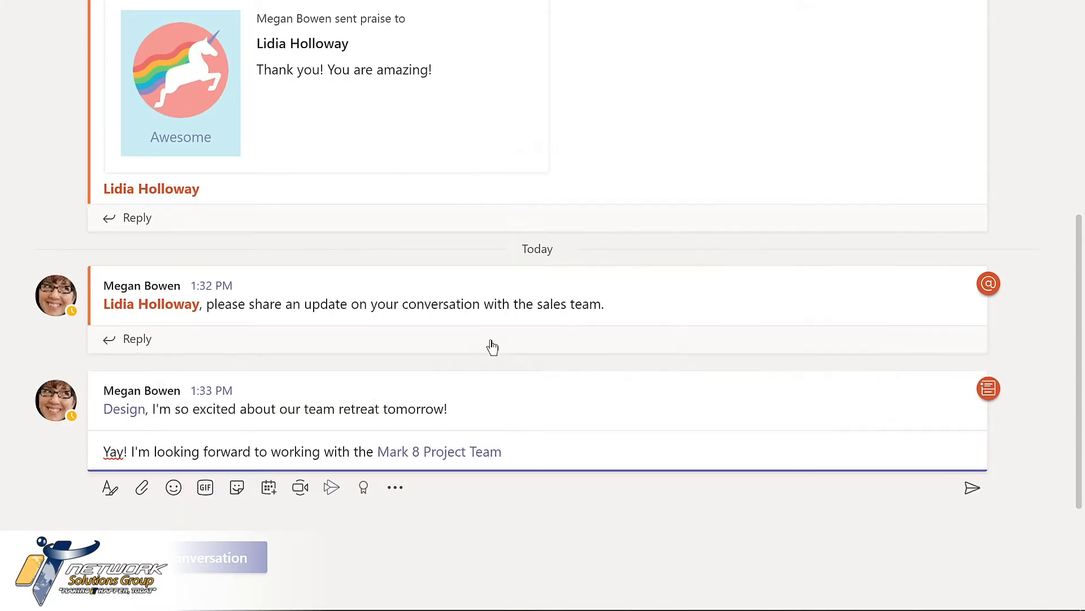
{"action": "key", "text": "Return"}
{"action": "mouse_move", "coordinate": [994, 406]}
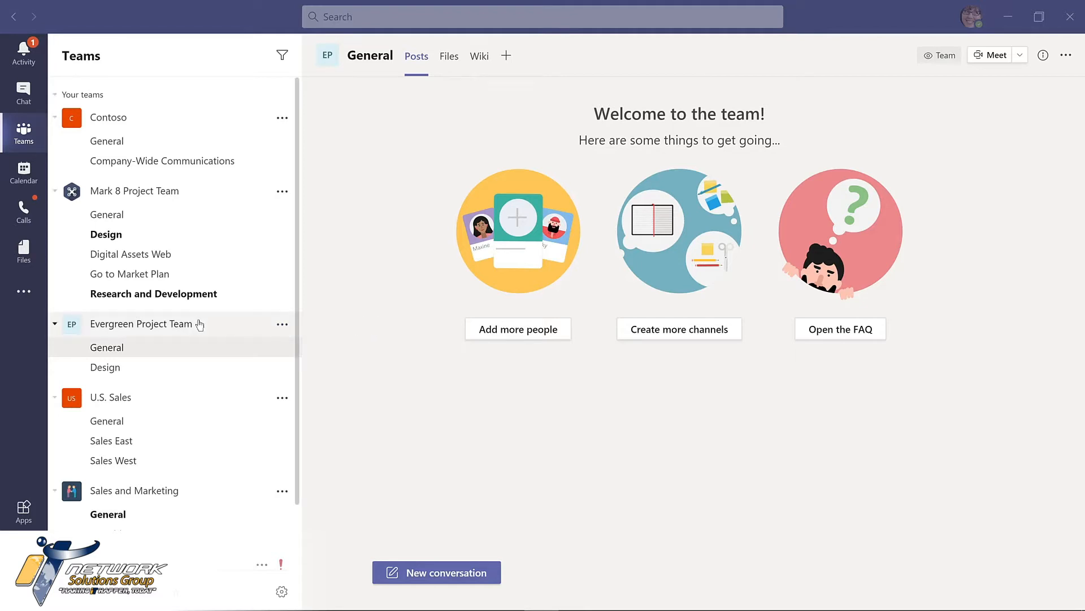
Step: Rename the Evergreen Project Team to Evergreen LMS Project Team and save the change
{"action": "left_click", "coordinate": [282, 326]}
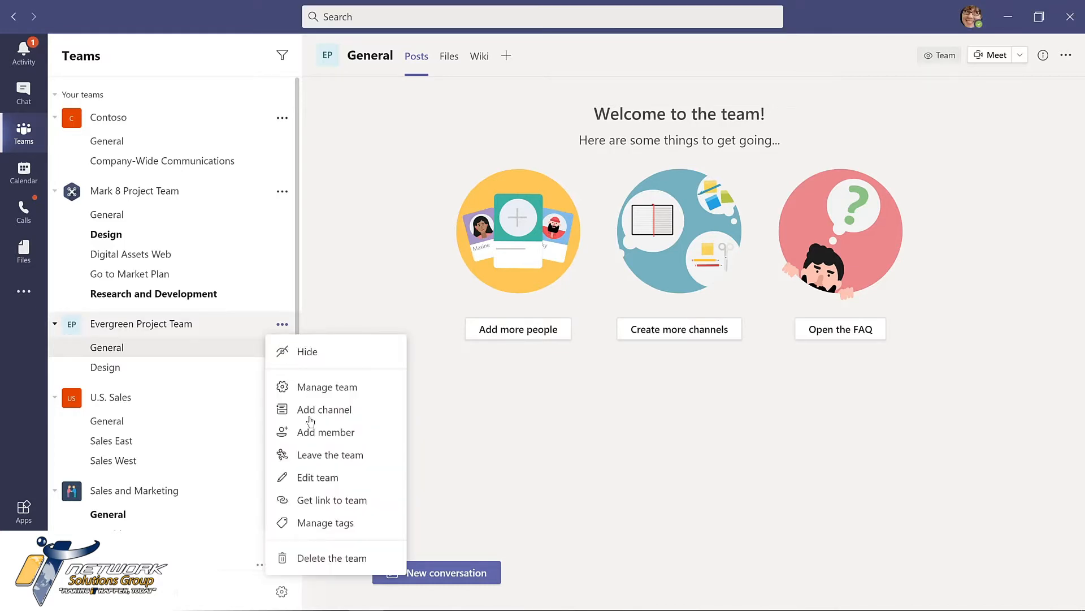
{"action": "left_click", "coordinate": [309, 482]}
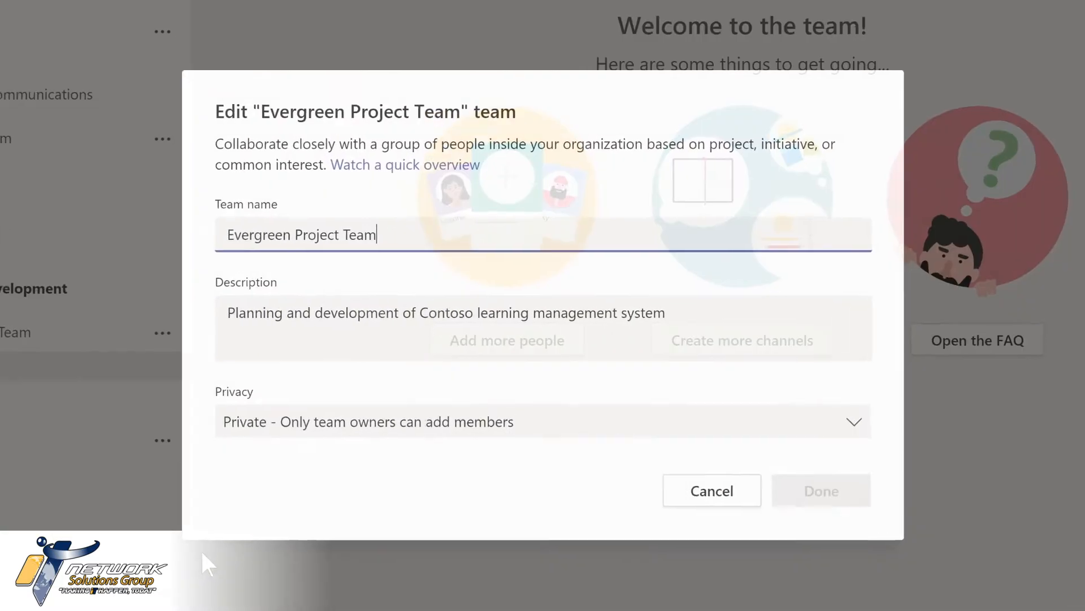
{"action": "left_click", "coordinate": [373, 257]}
{"action": "type", "text": "LMS Project Team"}
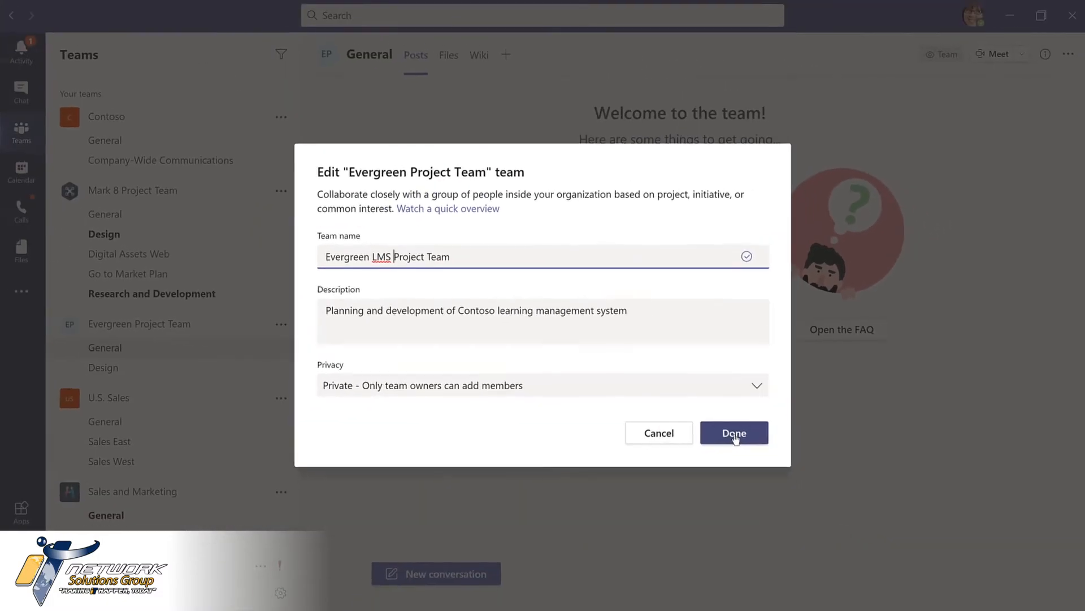
{"action": "left_click", "coordinate": [794, 477]}
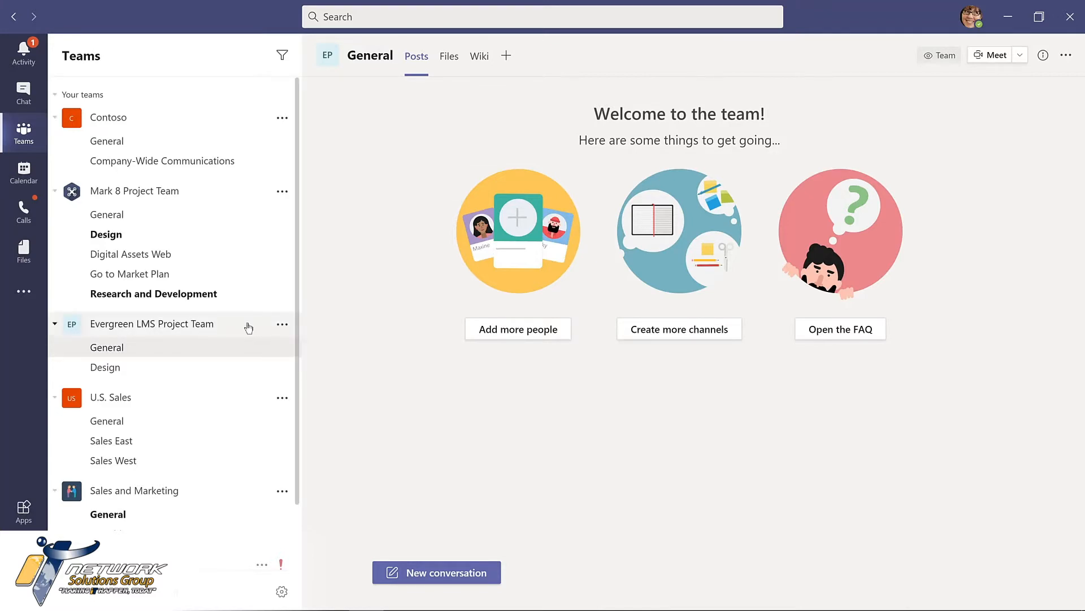
Step: Open management of the Evergreen LMS Project Team and add the product manager found with "lid" as a new member
{"action": "left_click", "coordinate": [282, 325]}
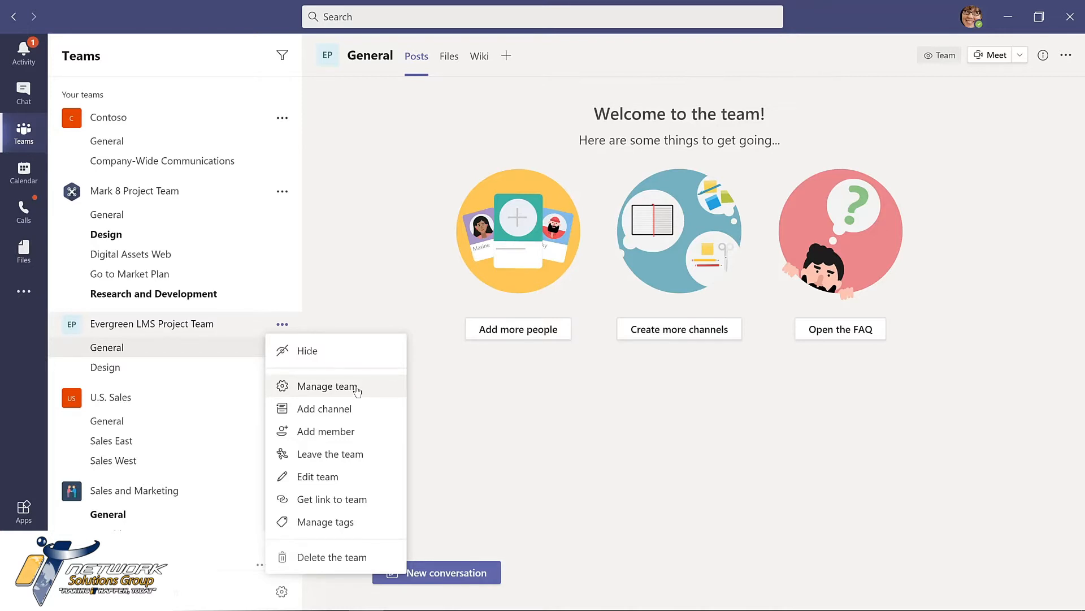
{"action": "left_click", "coordinate": [356, 388]}
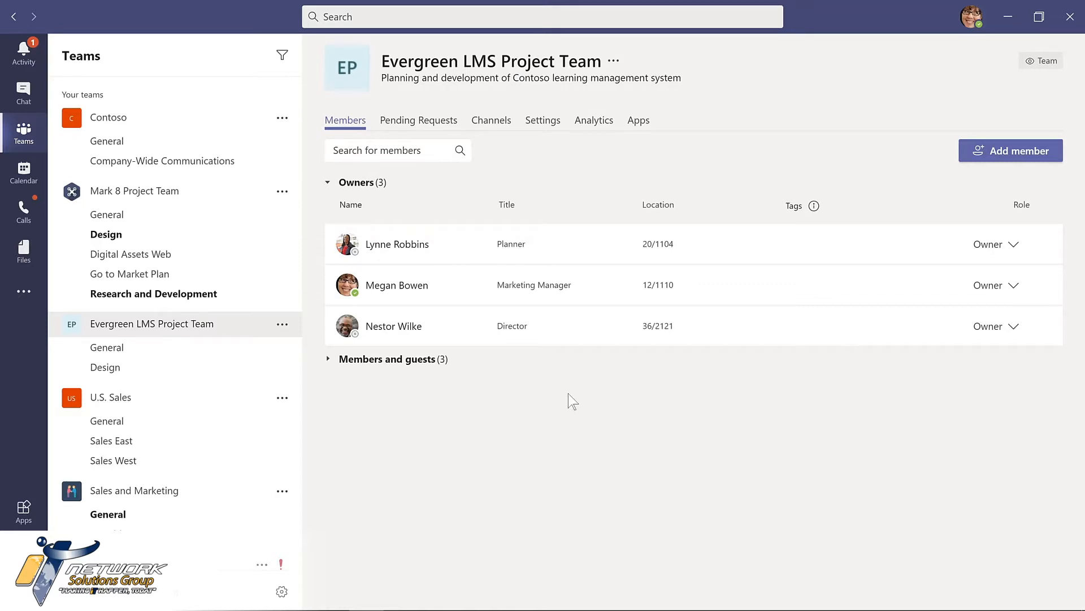
{"action": "left_click", "coordinate": [1009, 153]}
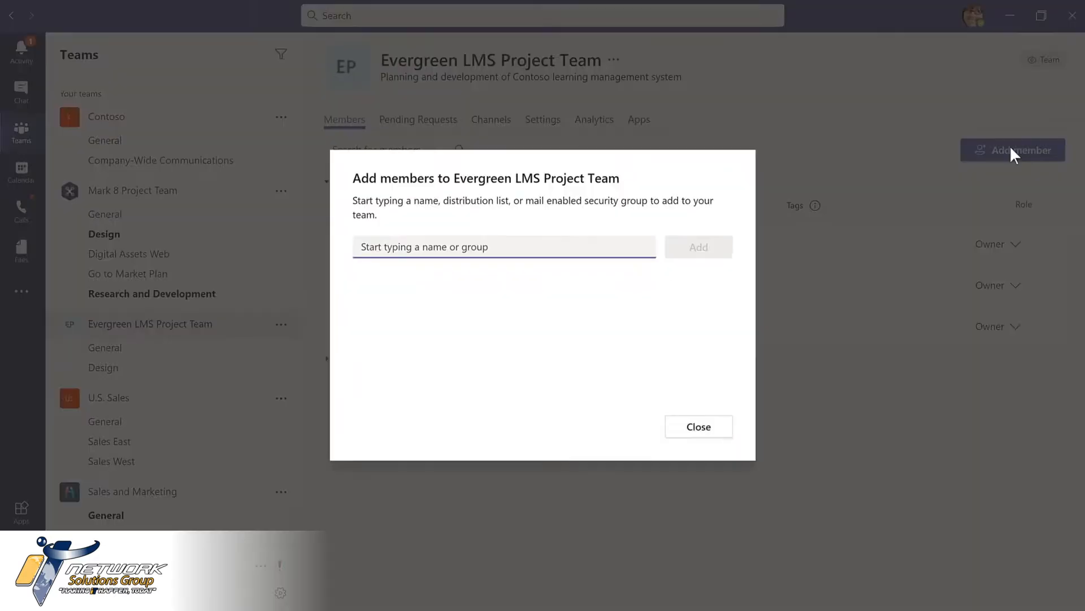
{"action": "type", "text": "lid"}
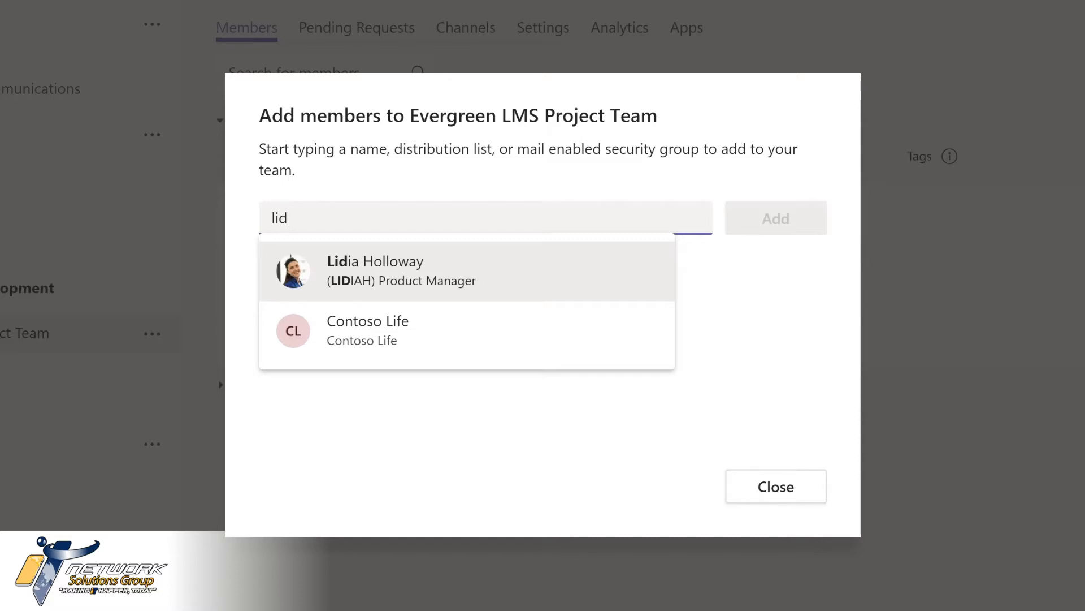
{"action": "left_click", "coordinate": [396, 269]}
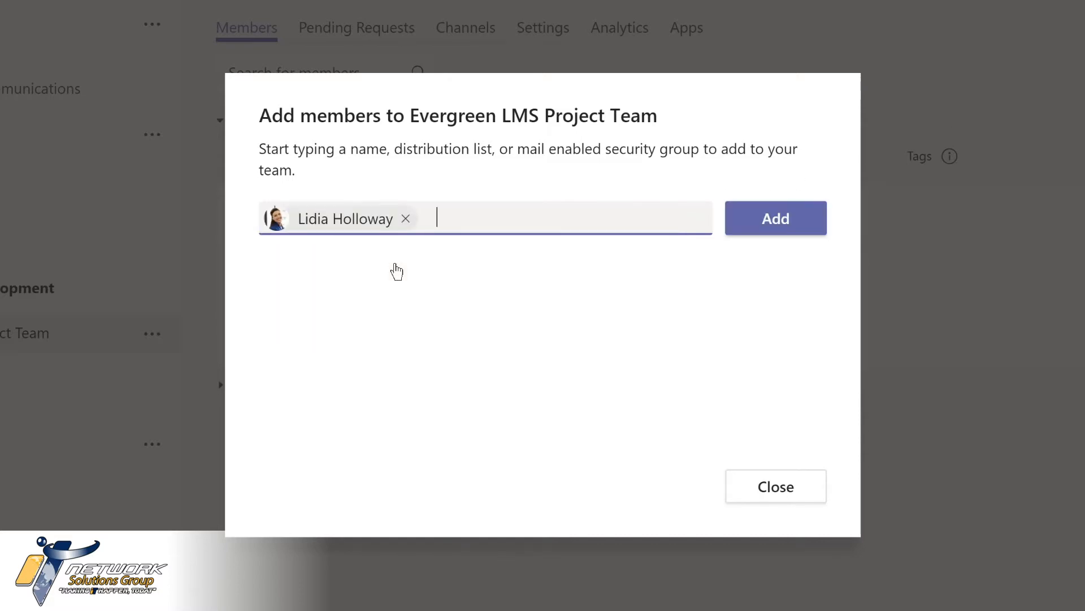
{"action": "left_click", "coordinate": [764, 224]}
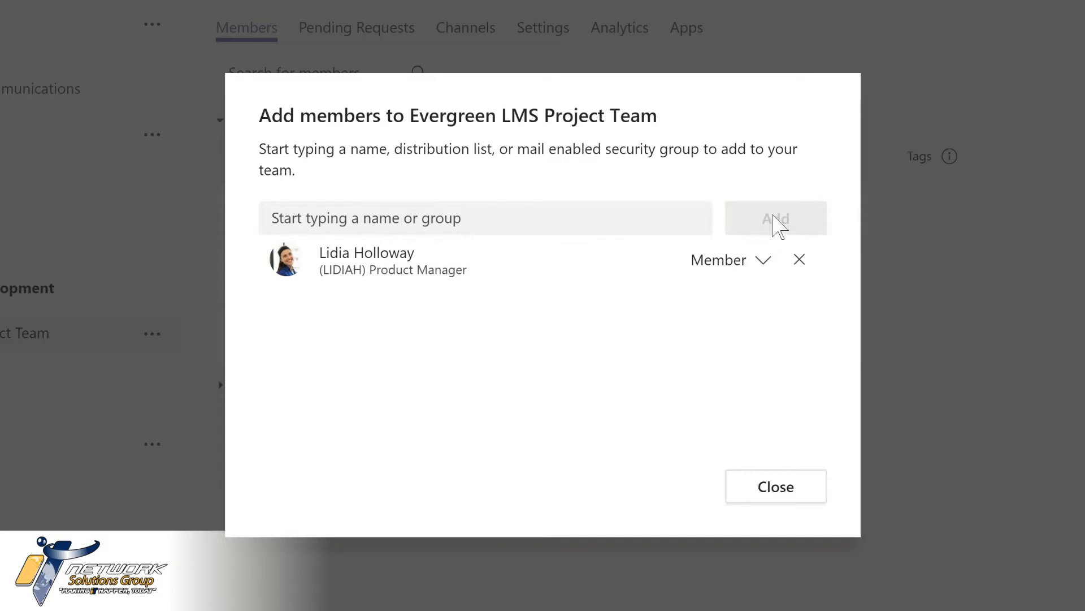
Step: Set the newly added member's role to Owner and finish adding members
{"action": "left_click", "coordinate": [763, 261]}
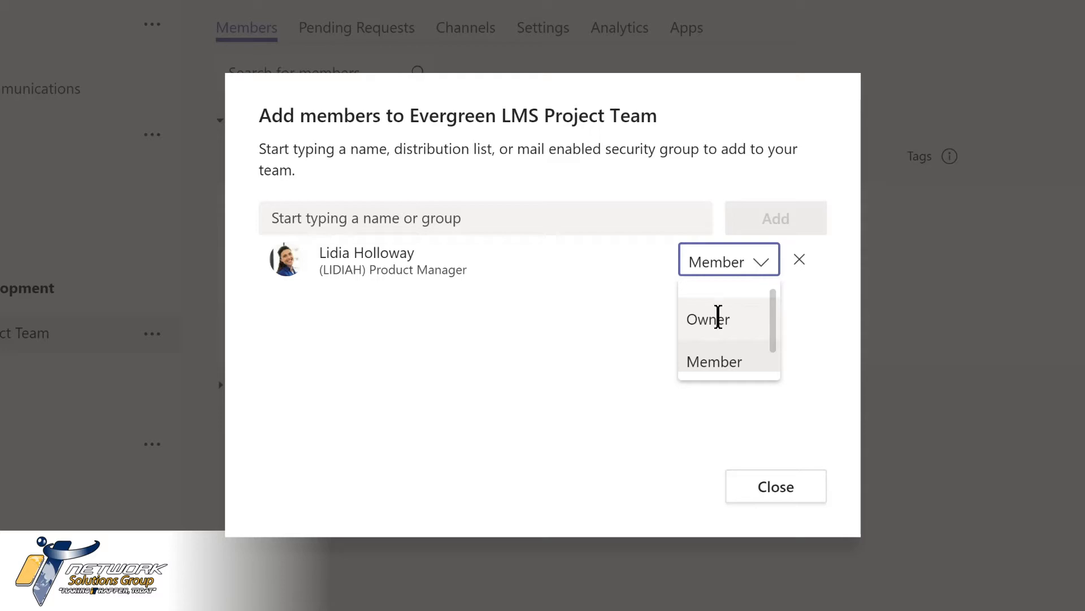
{"action": "left_click", "coordinate": [718, 316]}
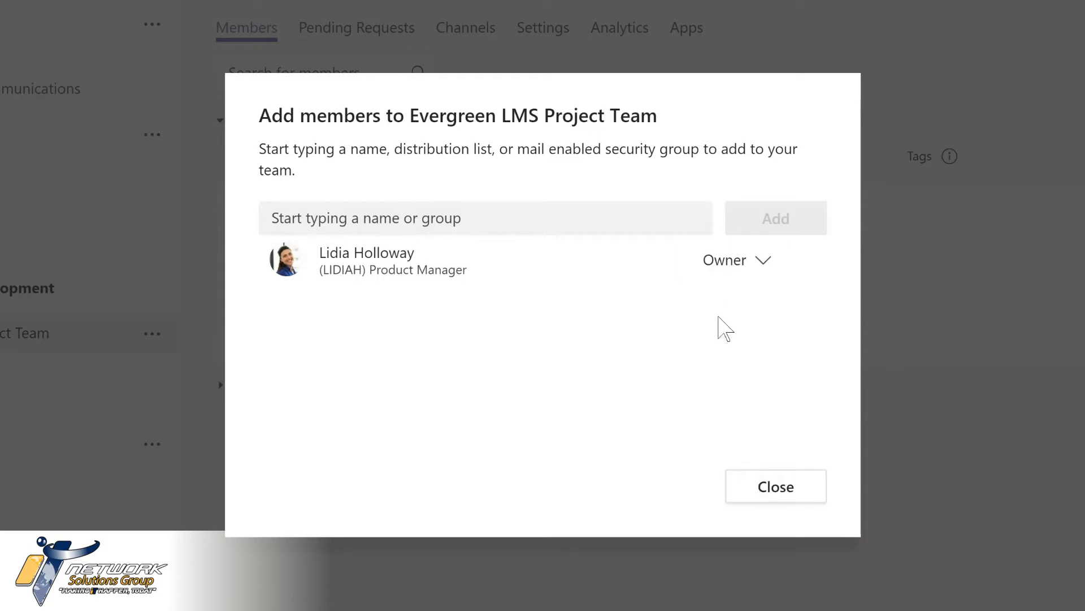
{"action": "left_click", "coordinate": [774, 488]}
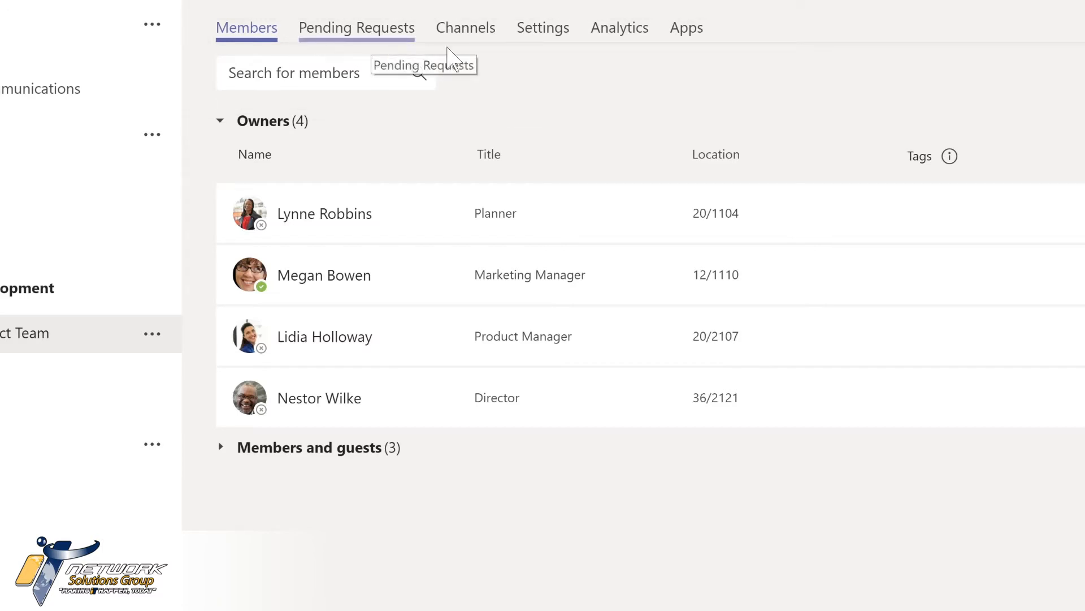
Step: View the team's channels, and change the picture in the team's settings to the round evergreen forest image
{"action": "left_click", "coordinate": [466, 35]}
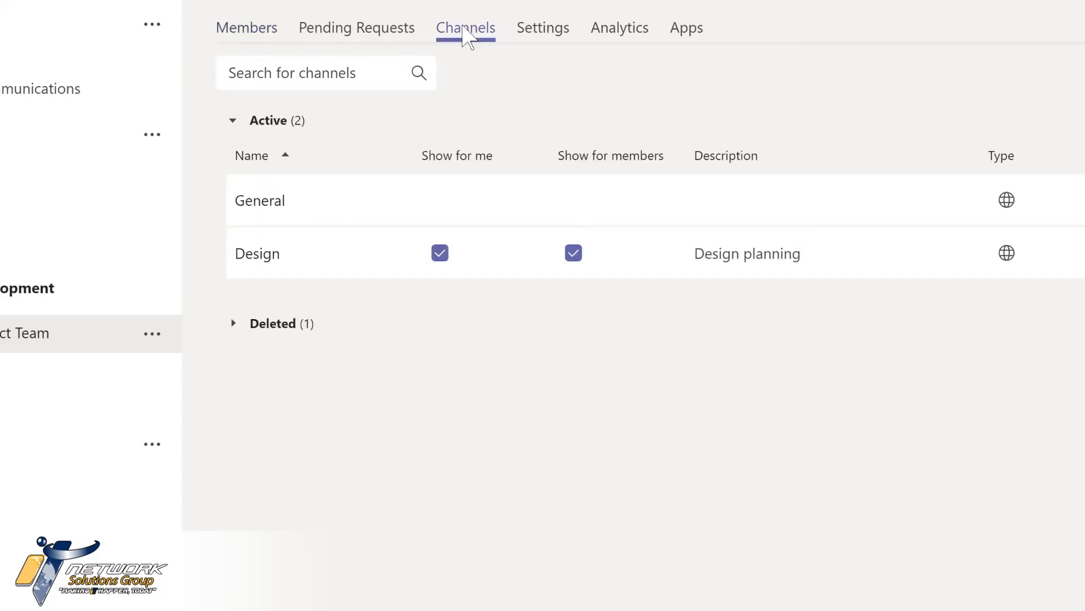
{"action": "left_click", "coordinate": [537, 29]}
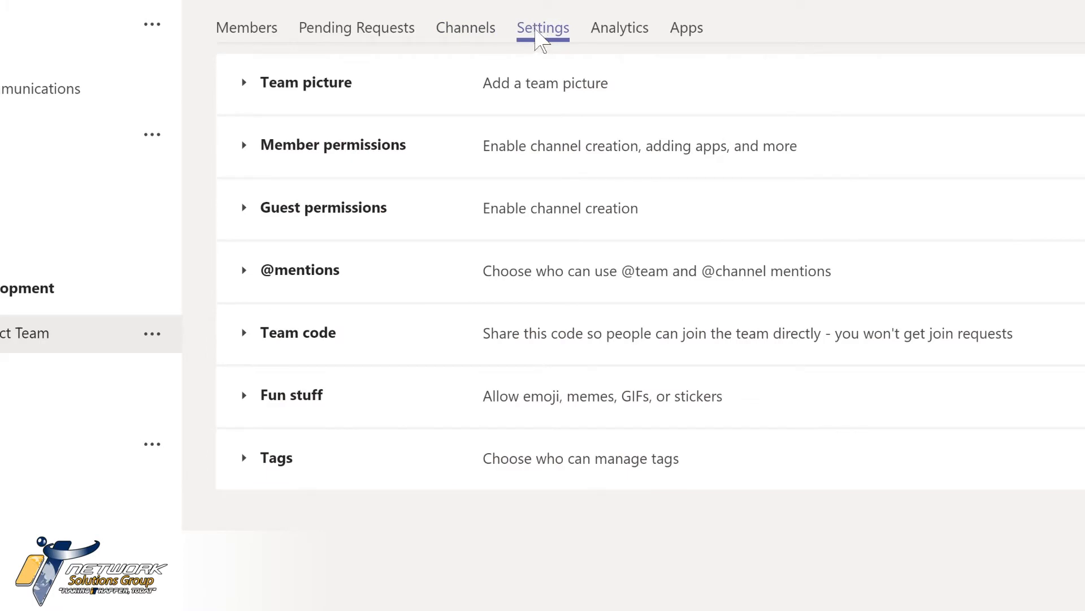
{"action": "left_click", "coordinate": [299, 90]}
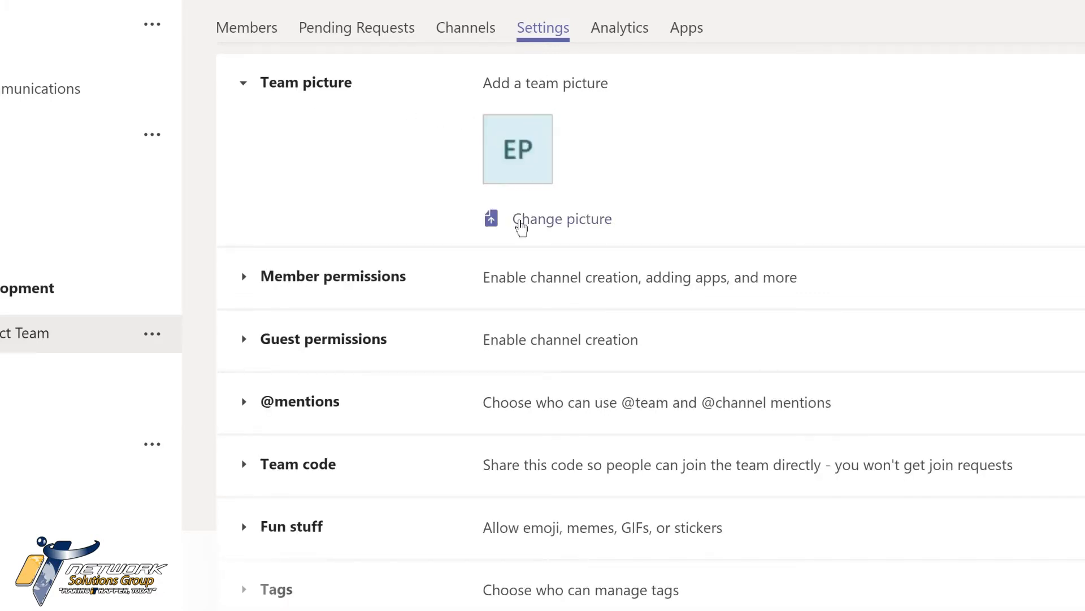
{"action": "left_click", "coordinate": [520, 226]}
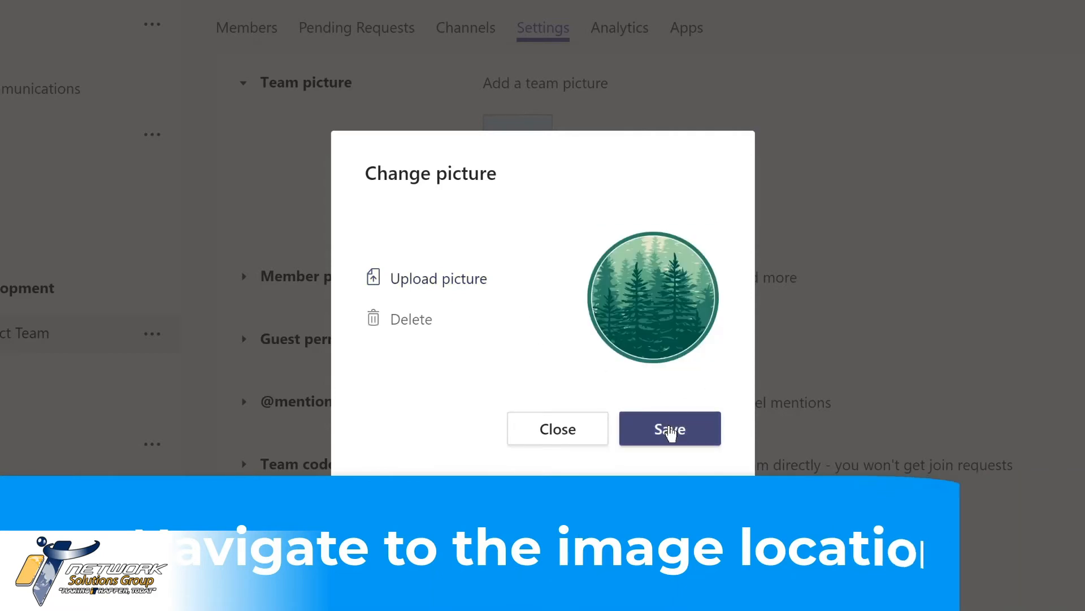
{"action": "left_click", "coordinate": [670, 432]}
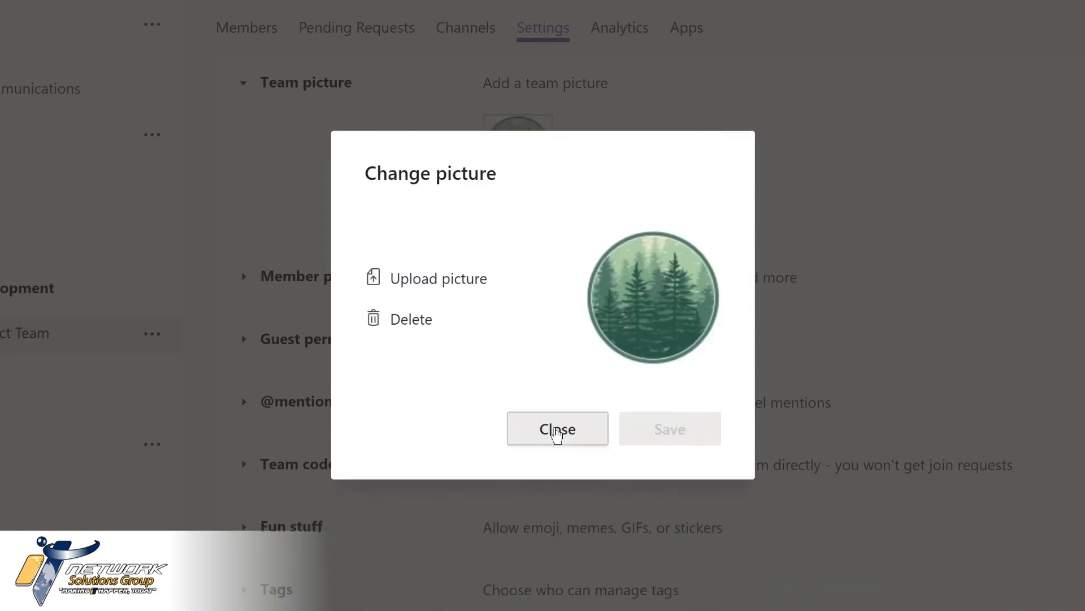
{"action": "left_click", "coordinate": [557, 429]}
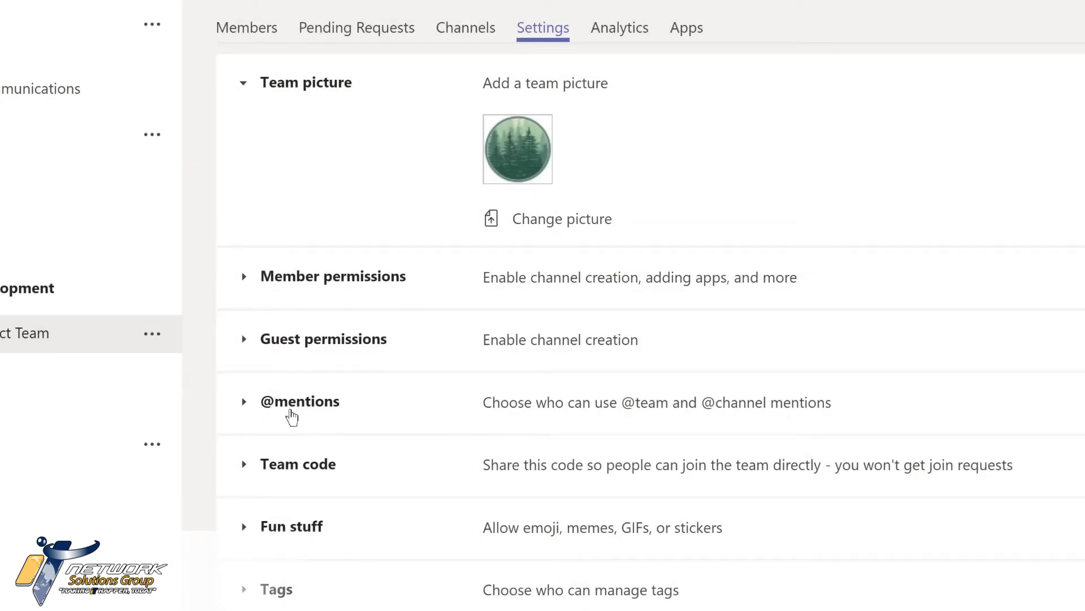
{"action": "left_click", "coordinate": [291, 405]}
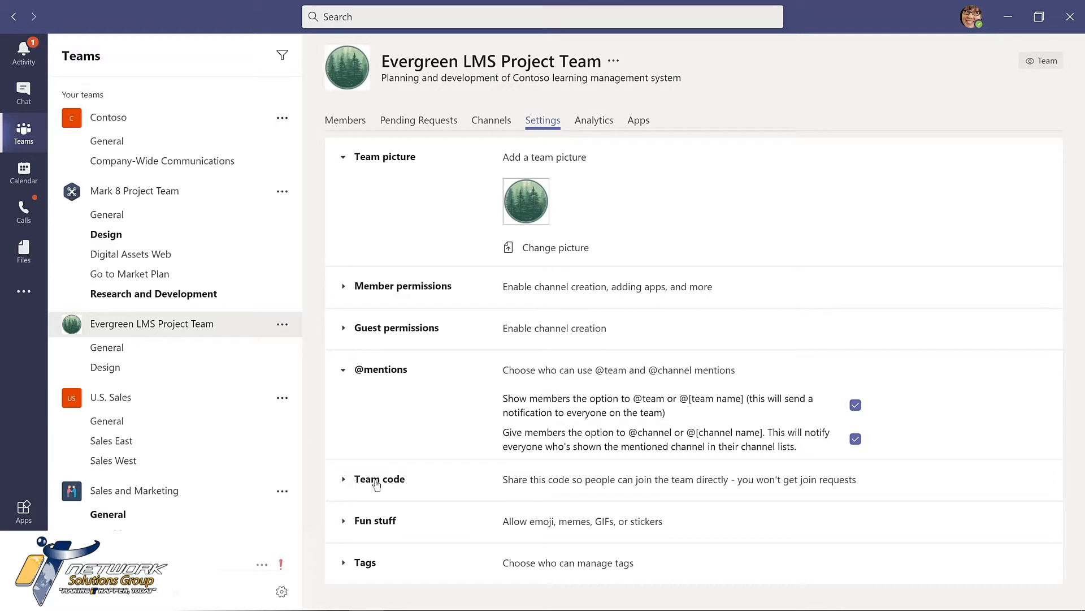
{"action": "left_click", "coordinate": [380, 523]}
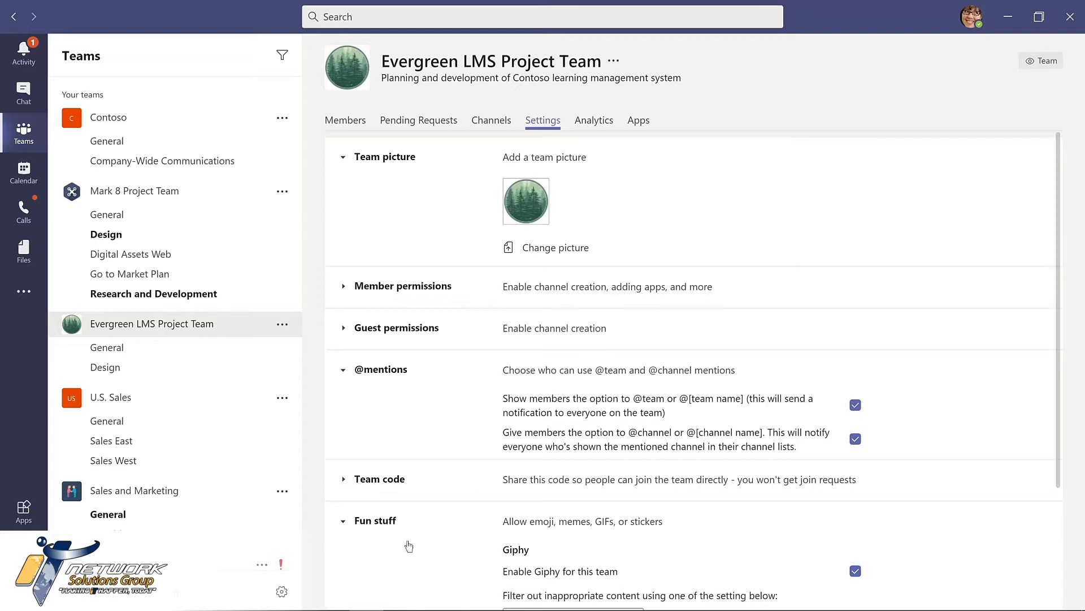
{"action": "scroll", "coordinate": [413, 546], "scroll_direction": "down", "scroll_amount": 2}
{"action": "scroll", "coordinate": [407, 526], "scroll_direction": "down", "scroll_amount": 2}
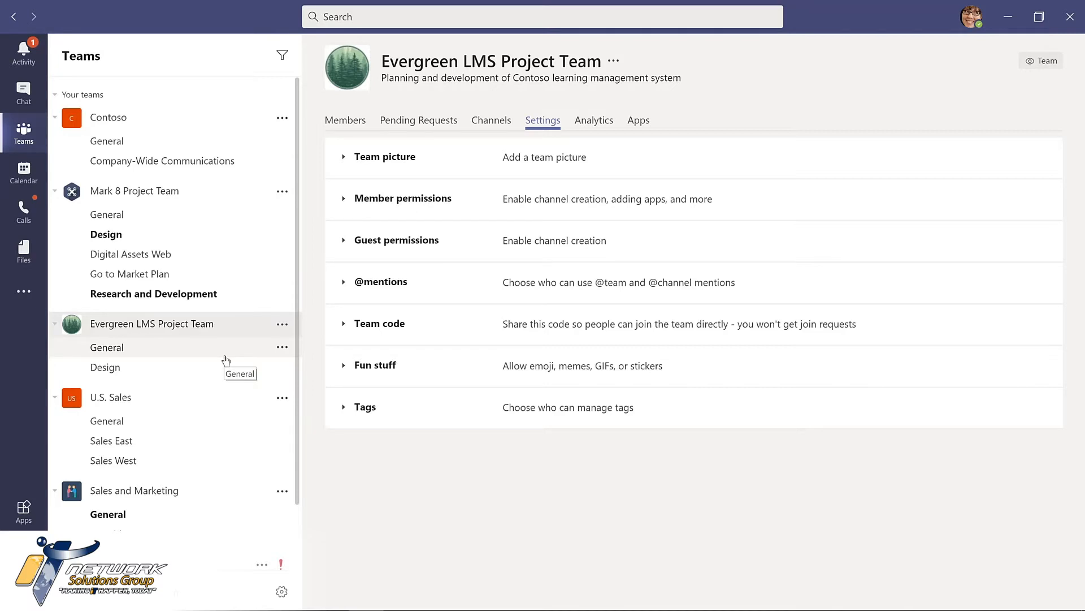
Step: Hide the Retail team from the teams list
{"action": "scroll", "coordinate": [262, 484], "scroll_direction": "down", "scroll_amount": 2}
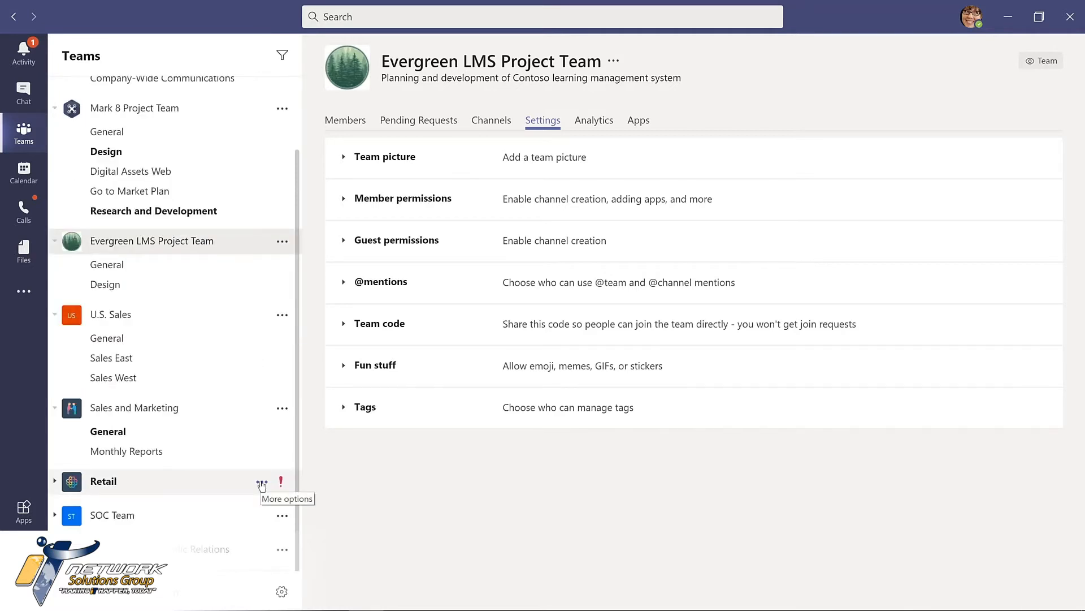
{"action": "left_click", "coordinate": [262, 484]}
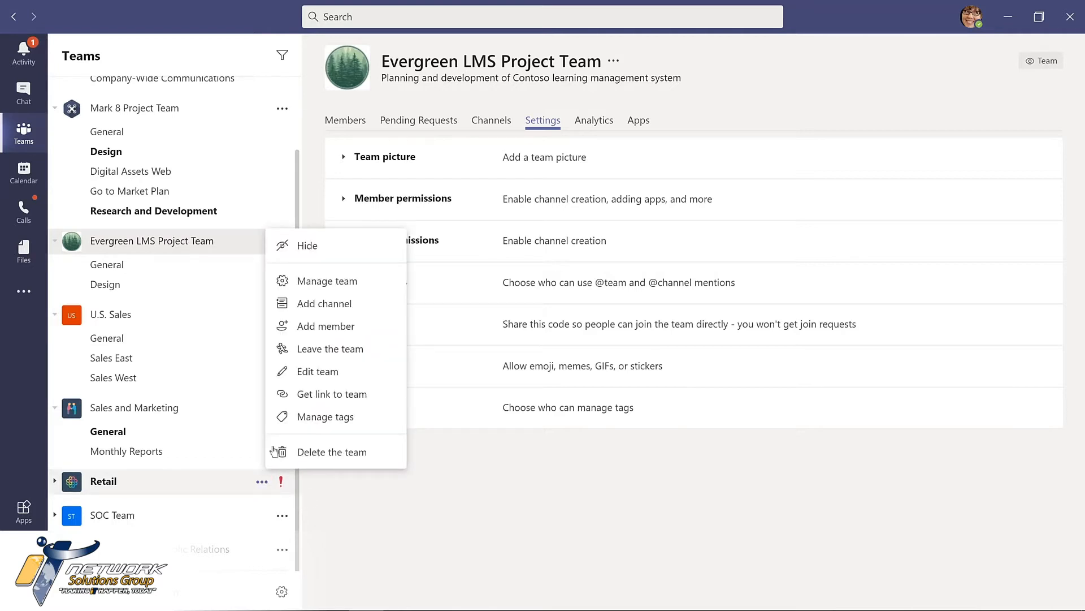
{"action": "left_click", "coordinate": [305, 246]}
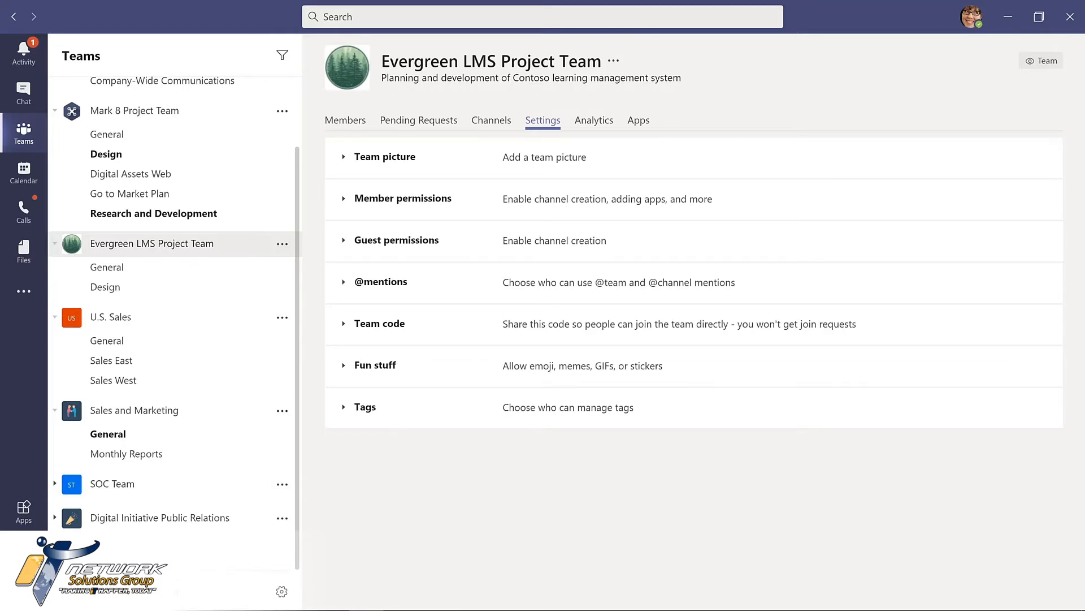
Step: Show the hidden Retail team again and move Evergreen LMS Project Team above Mark 8 Project Team in the teams list
{"action": "scroll", "coordinate": [174, 322], "scroll_direction": "down", "scroll_amount": 1}
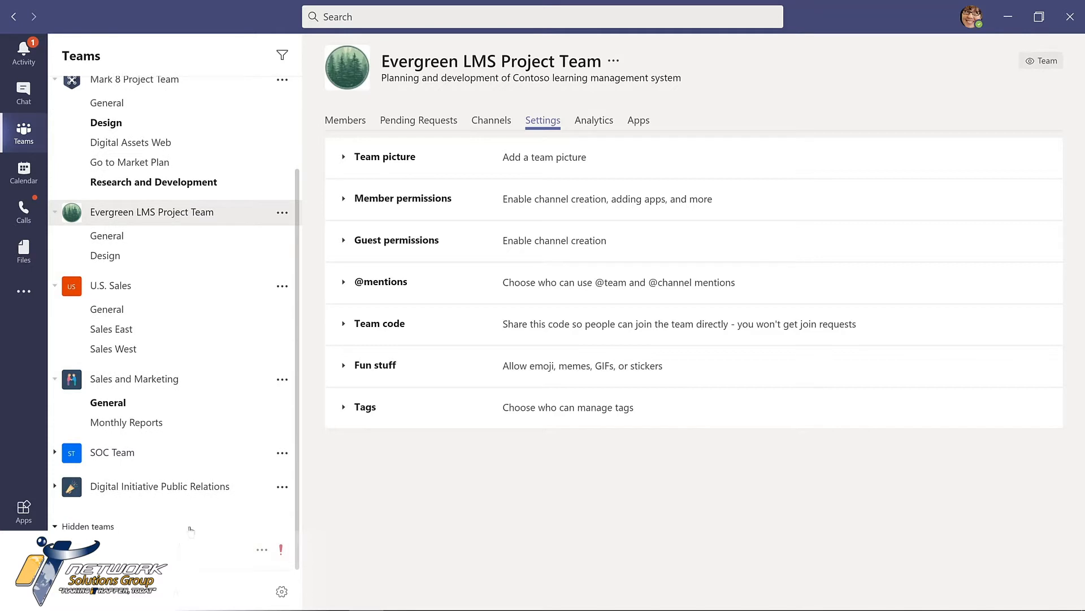
{"action": "left_click", "coordinate": [263, 551]}
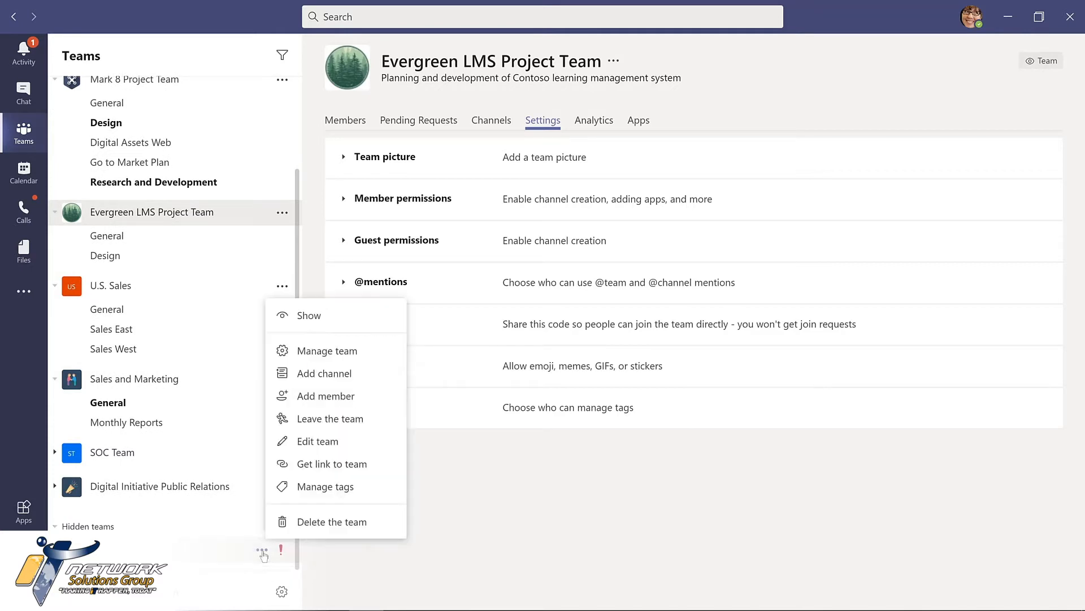
{"action": "left_click", "coordinate": [308, 317]}
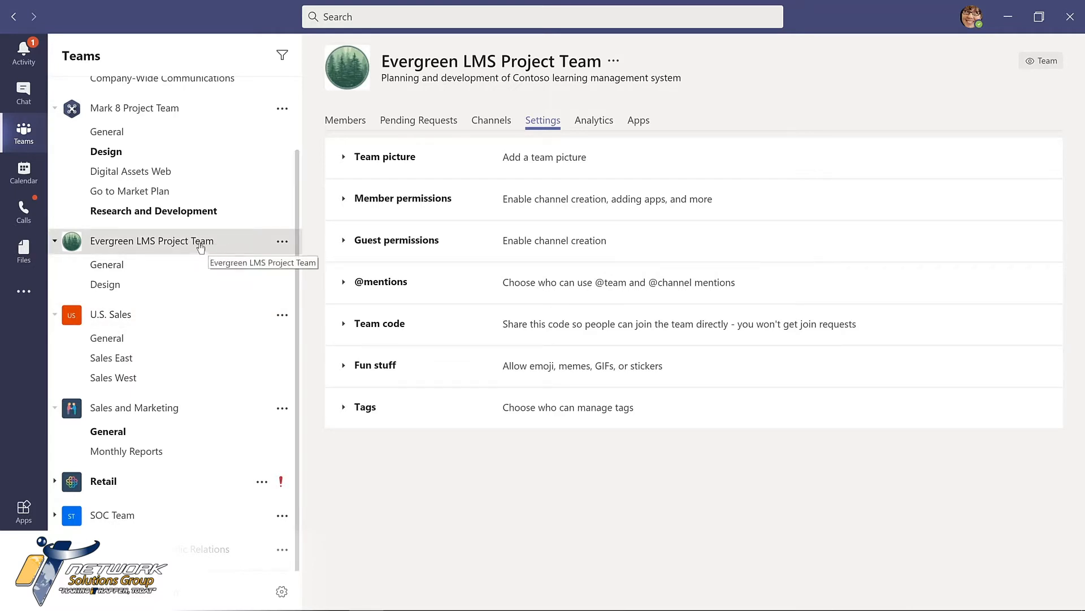
{"action": "left_click_drag", "start_coordinate": [200, 247], "coordinate": [192, 133]}
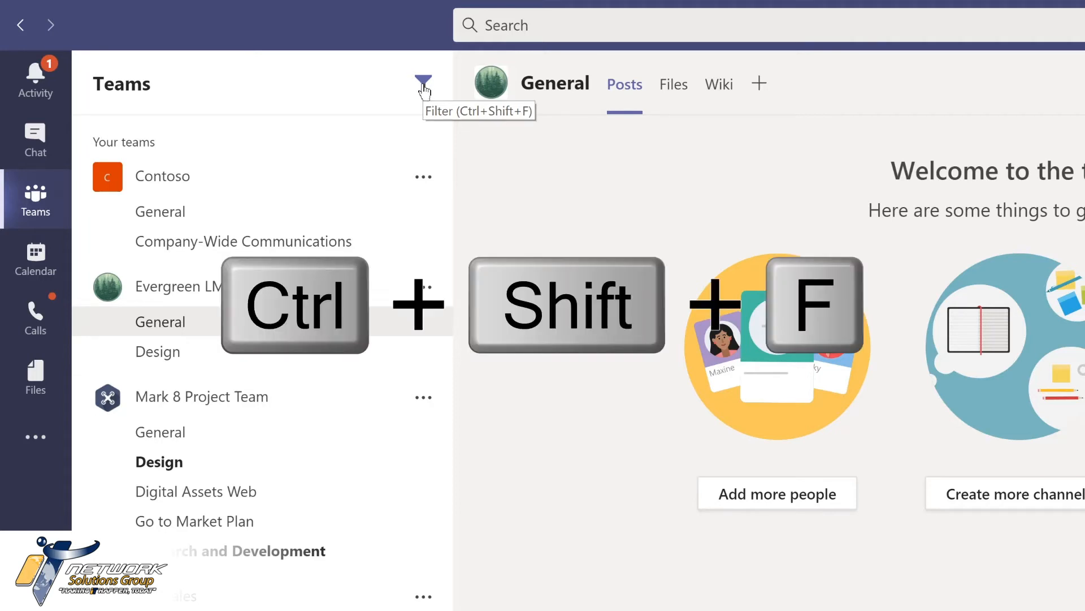
Step: Filter the teams list by "marketing" and replace the filter text with "project"
{"action": "key", "text": "ctrl+shift+f"}
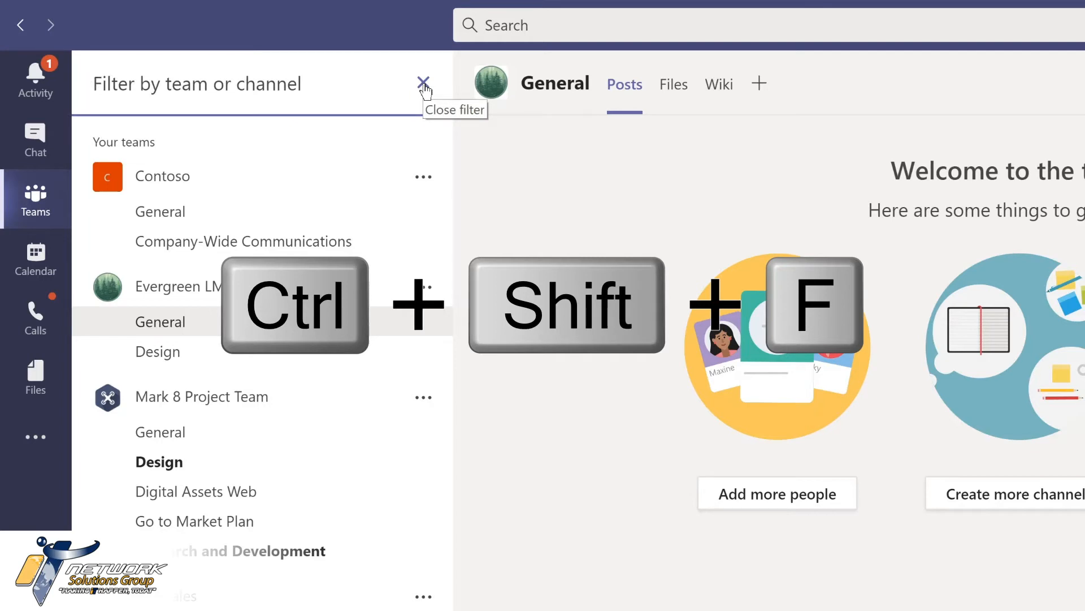
{"action": "type", "text": "marketing"}
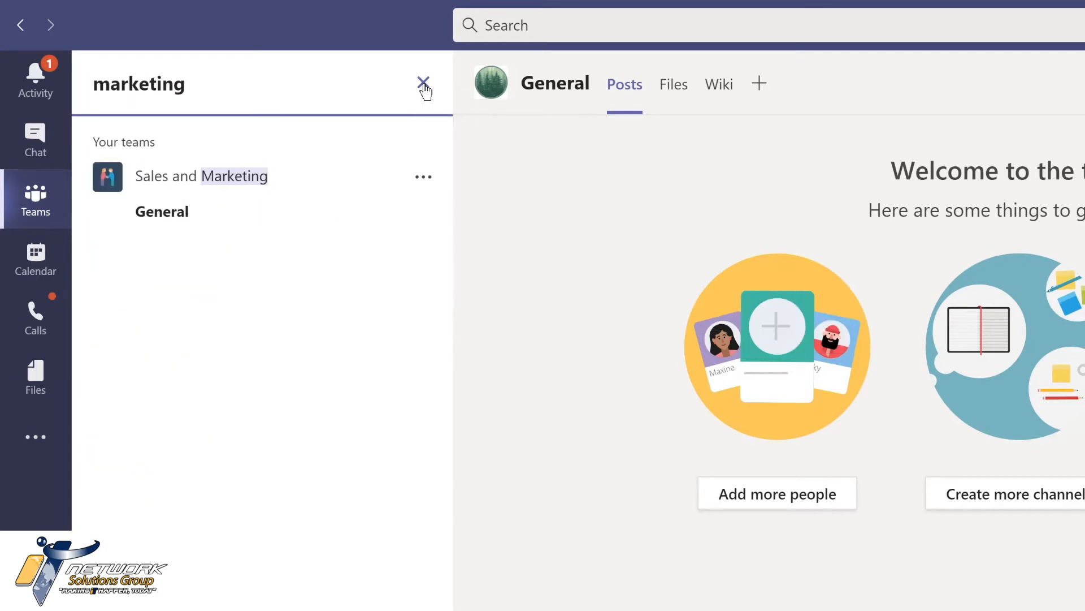
{"action": "key", "text": "ctrl+a"}
{"action": "type", "text": "proj"}
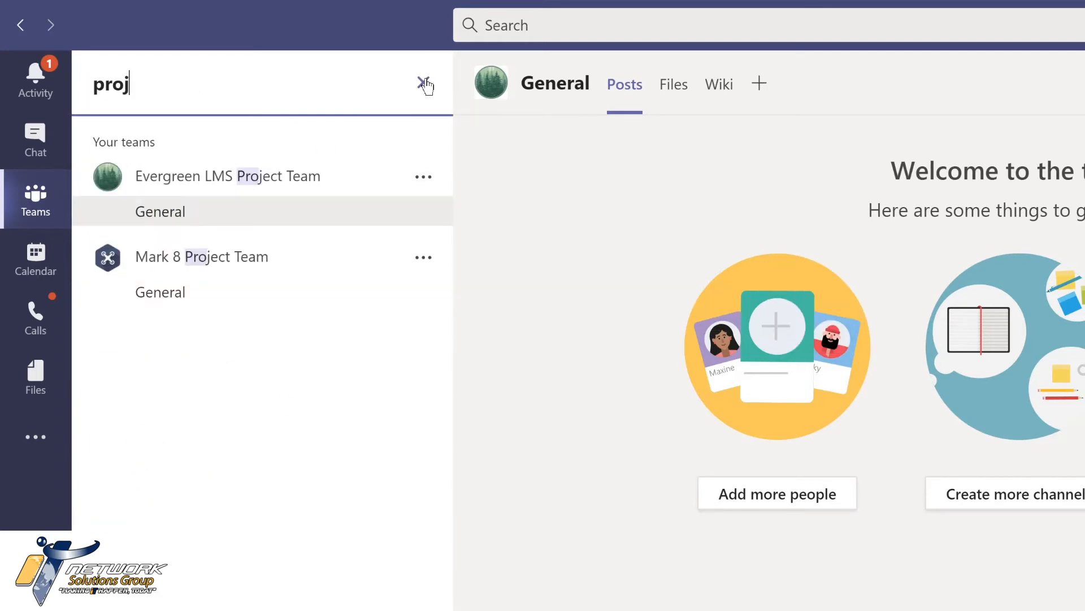
{"action": "type", "text": "ect"}
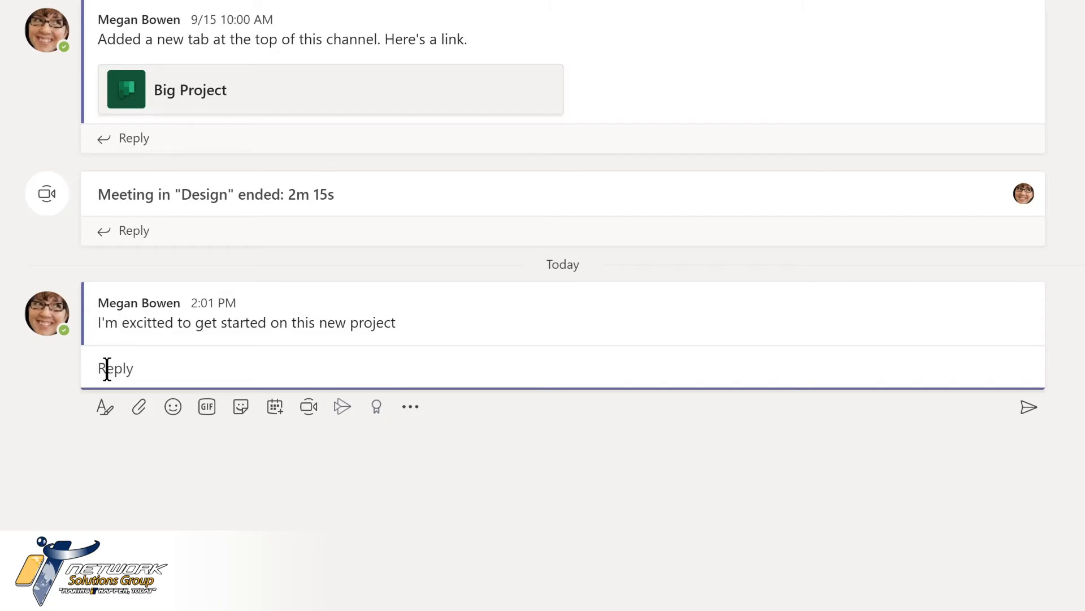
Step: Edit today's message in the Design channel and correct the misspelled word to "excited"
{"action": "left_click", "coordinate": [358, 316]}
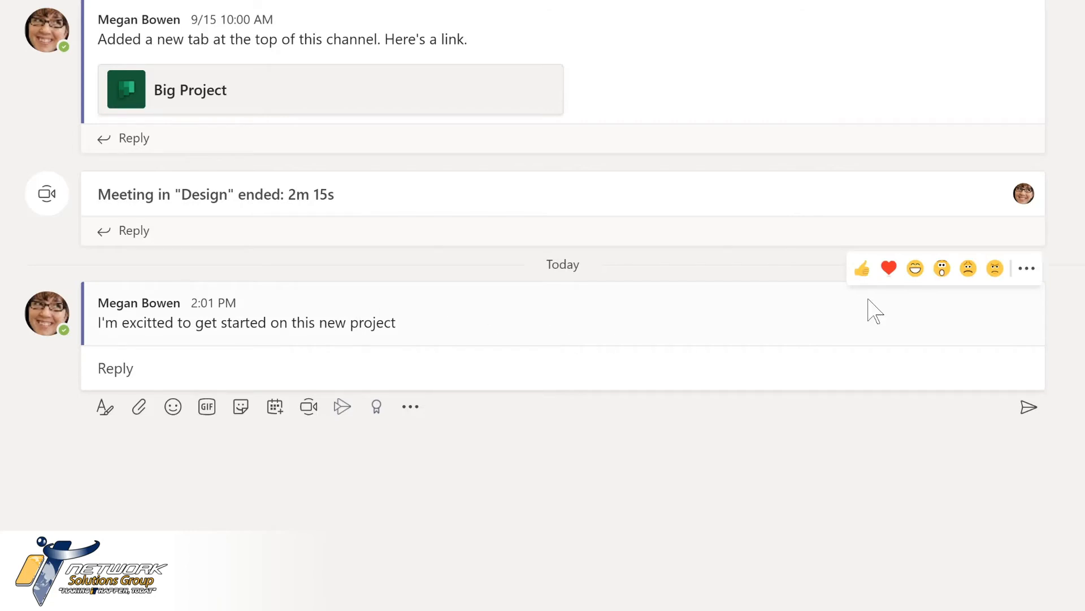
{"action": "left_click", "coordinate": [1027, 276]}
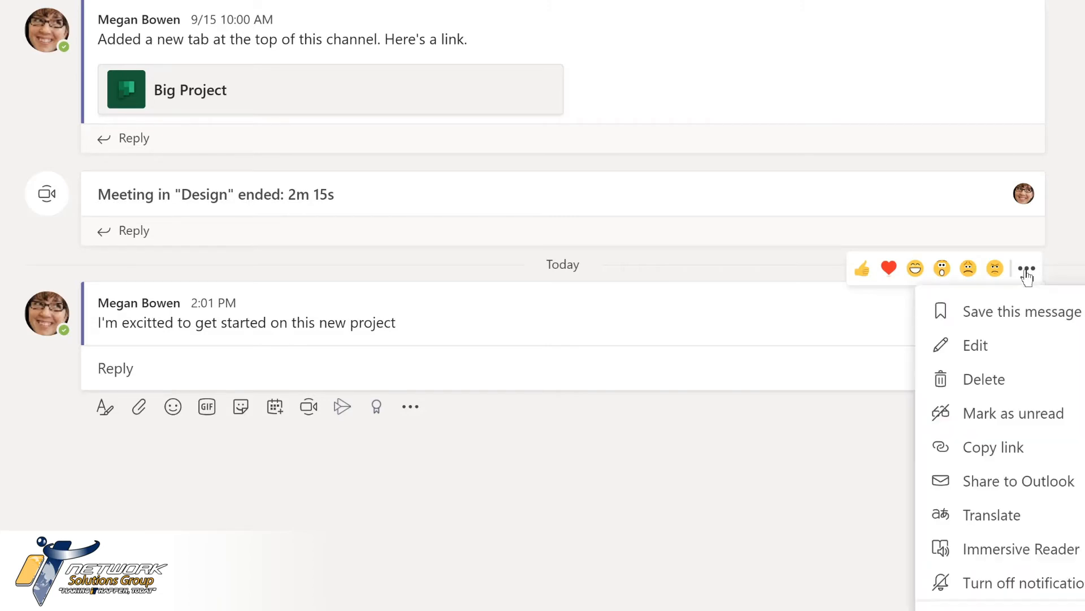
{"action": "left_click", "coordinate": [1008, 346]}
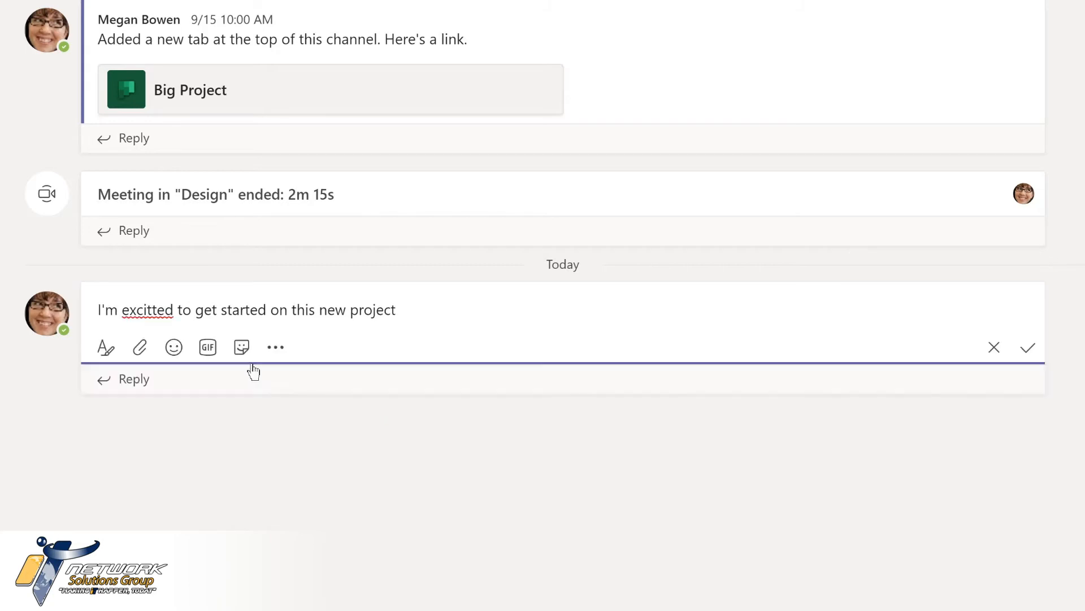
{"action": "left_click", "coordinate": [148, 310]}
{"action": "key", "text": "BackSpace"}
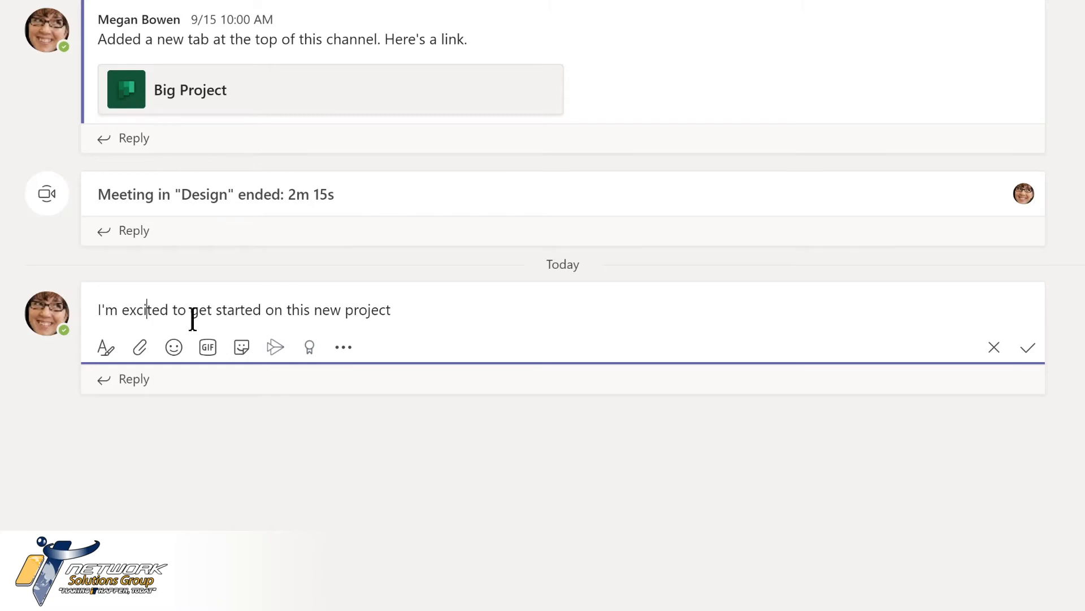
{"action": "key", "text": "Home"}
{"action": "type", "text": "@"}
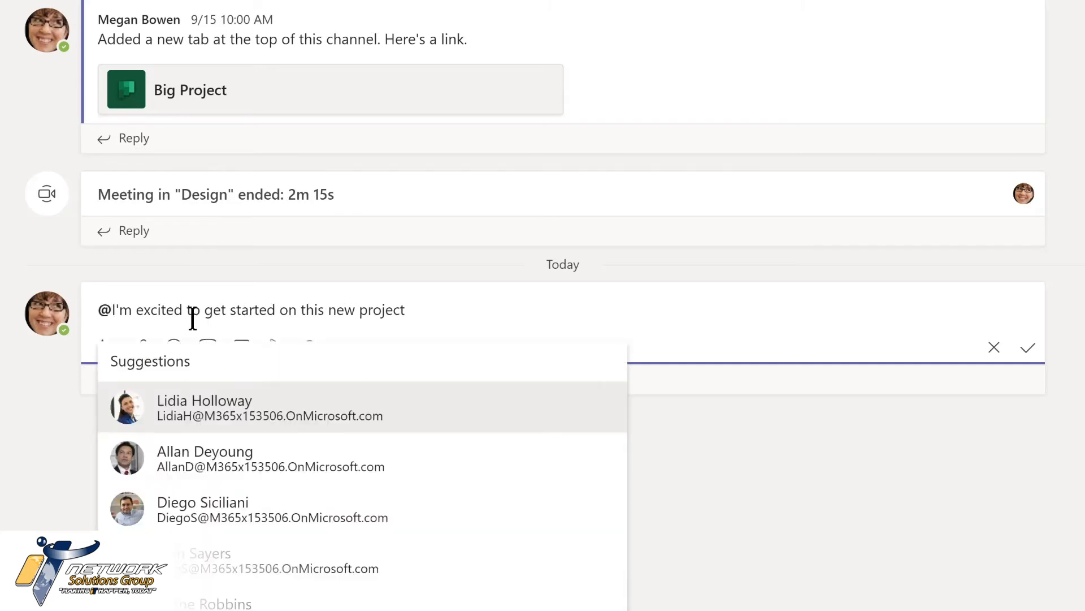
{"action": "type", "text": "de"}
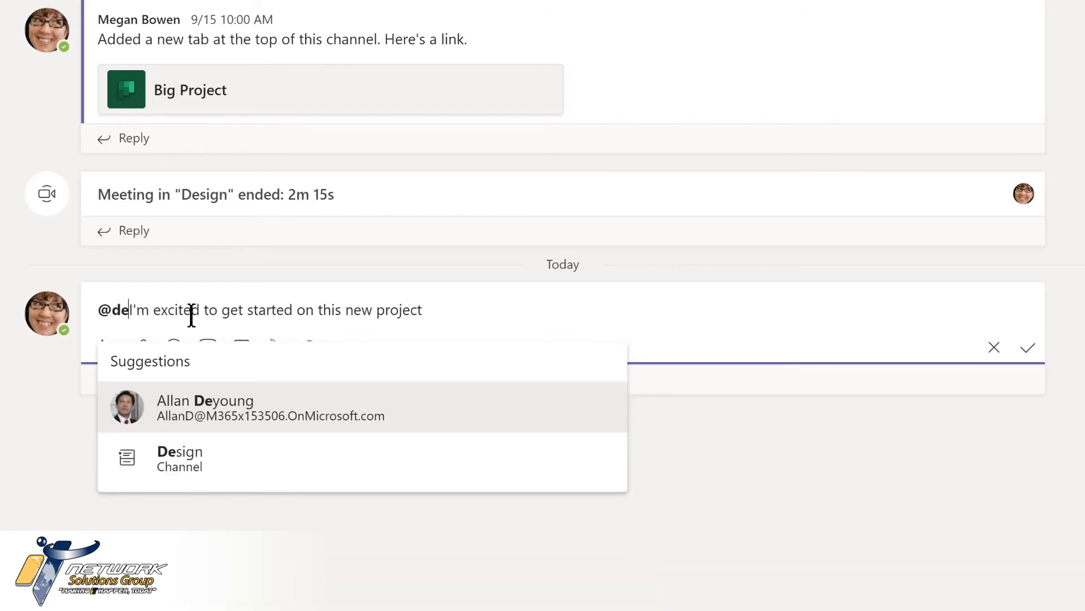
{"action": "left_click", "coordinate": [168, 452]}
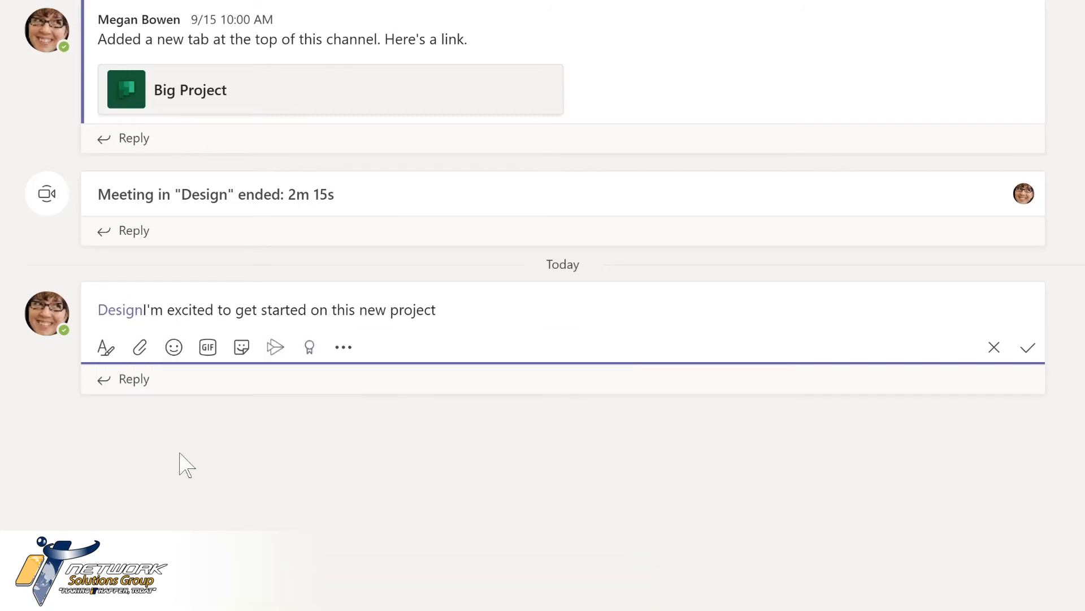
{"action": "type", "text": ","}
Step: Add "LMS" before "project", end the message with an exclamation mark, and save the edited message
{"action": "left_click", "coordinate": [412, 316]}
{"action": "type", "text": "LMS"}
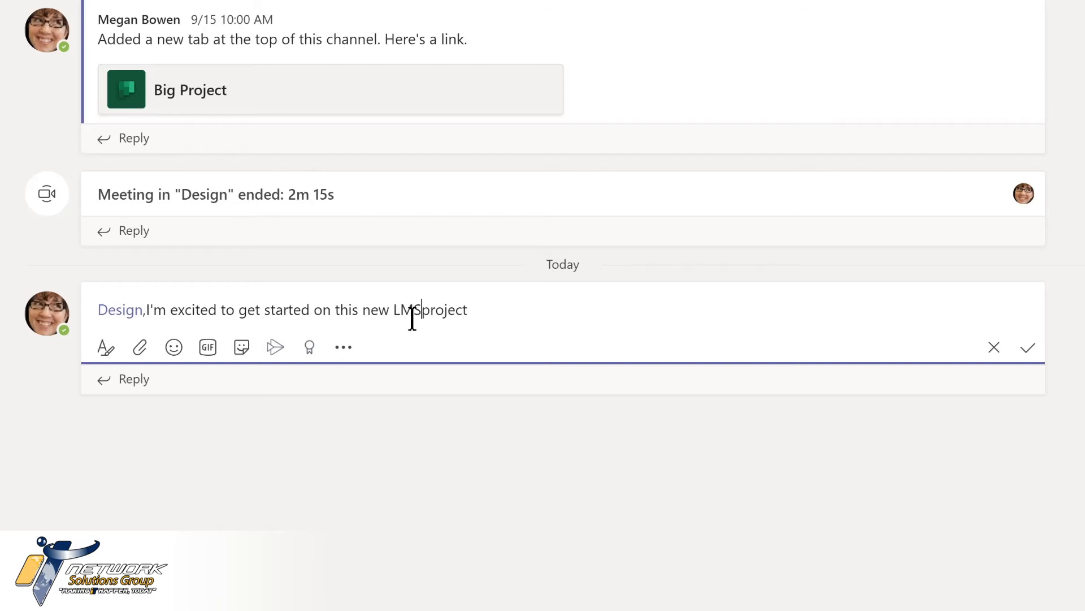
{"action": "key", "text": "End"}
{"action": "type", "text": "!"}
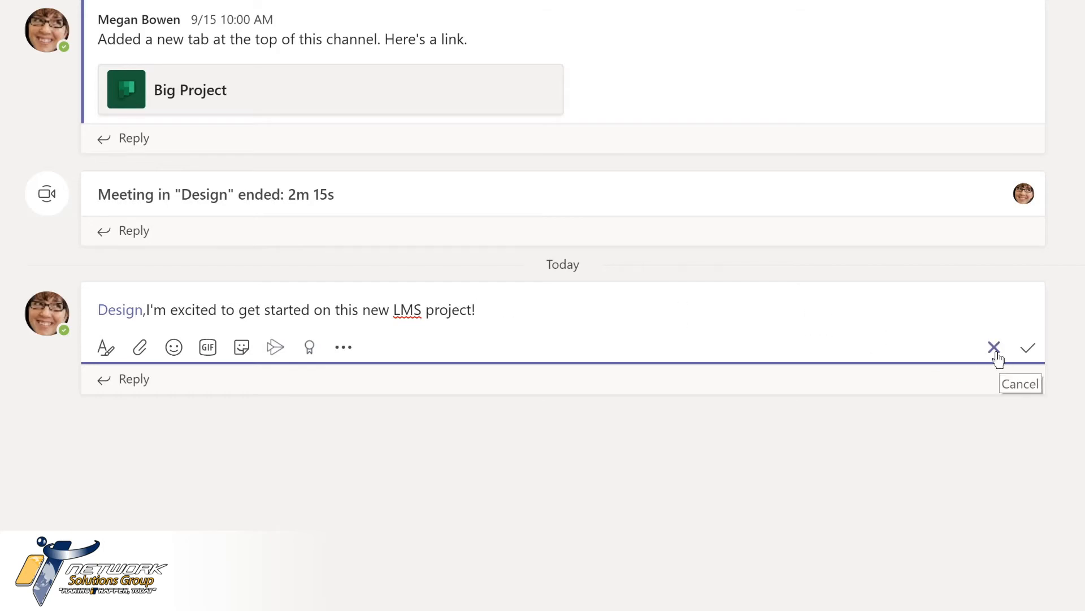
{"action": "left_click", "coordinate": [1029, 350]}
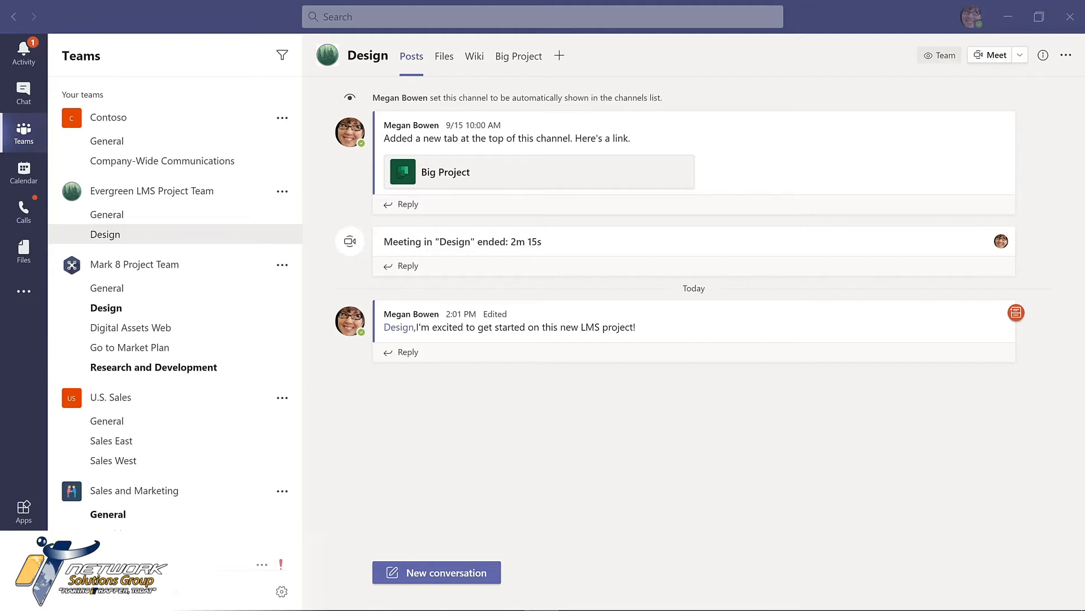
Step: Create a channel named "Budget and Financials" in the Evergreen LMS Project Team with Private privacy
{"action": "left_click", "coordinate": [282, 193]}
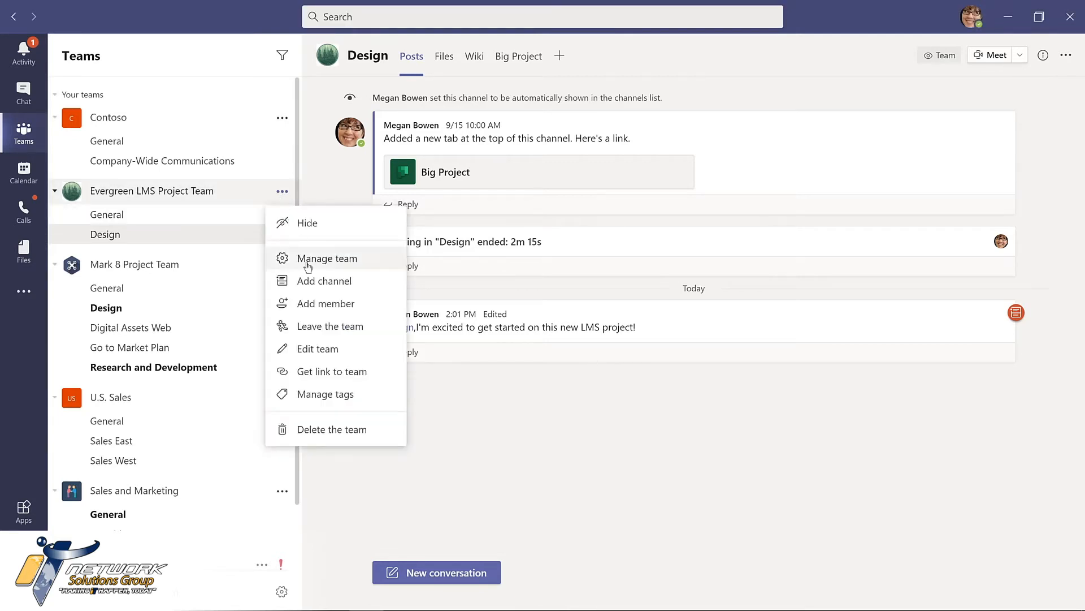
{"action": "left_click", "coordinate": [315, 281]}
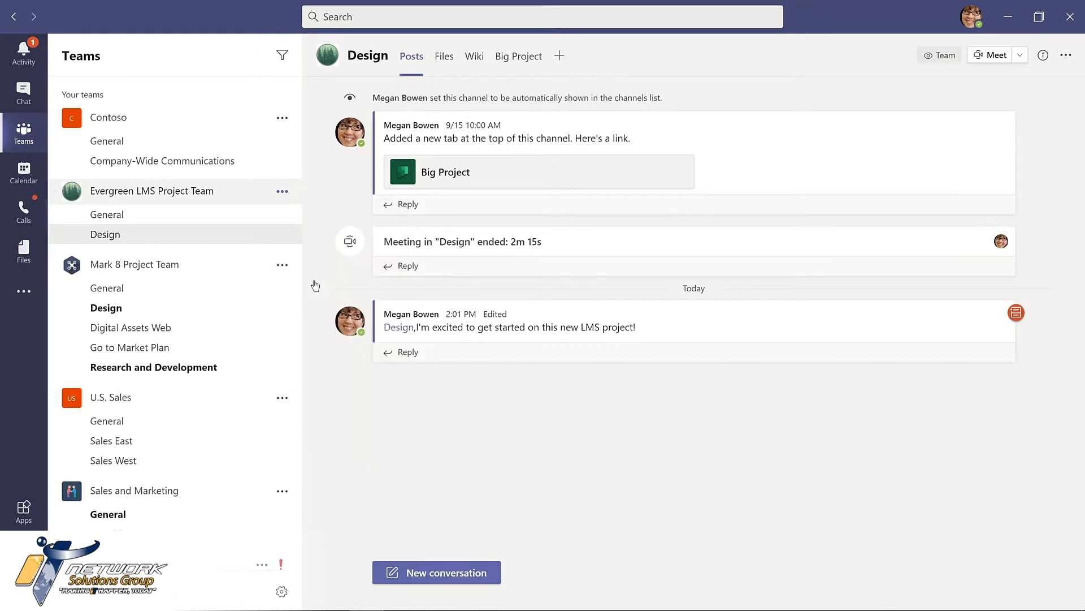
{"action": "type", "text": "Budget and Financials"}
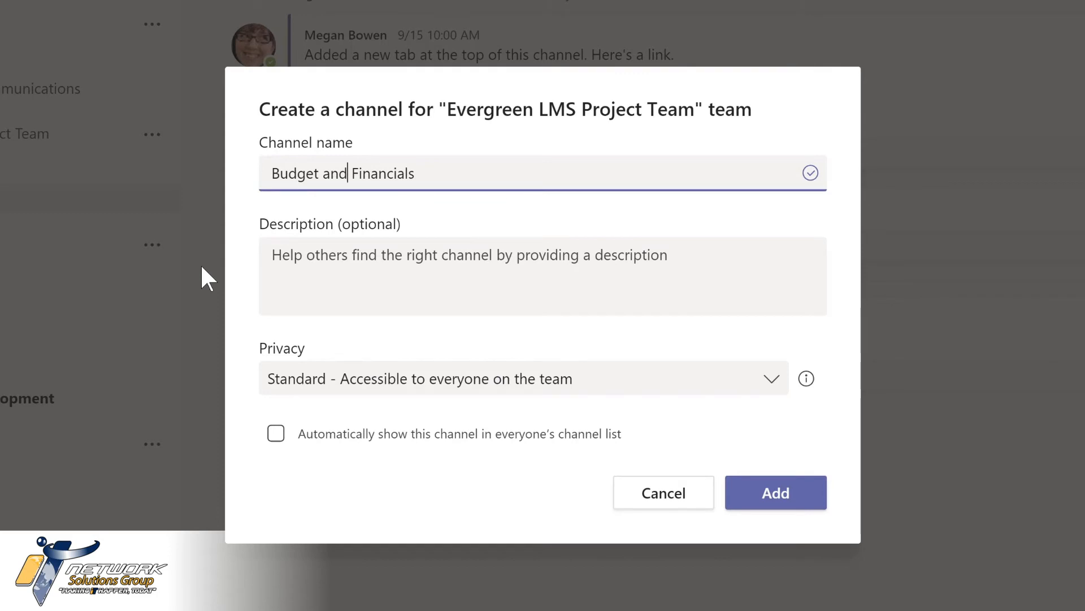
{"action": "left_click", "coordinate": [771, 383]}
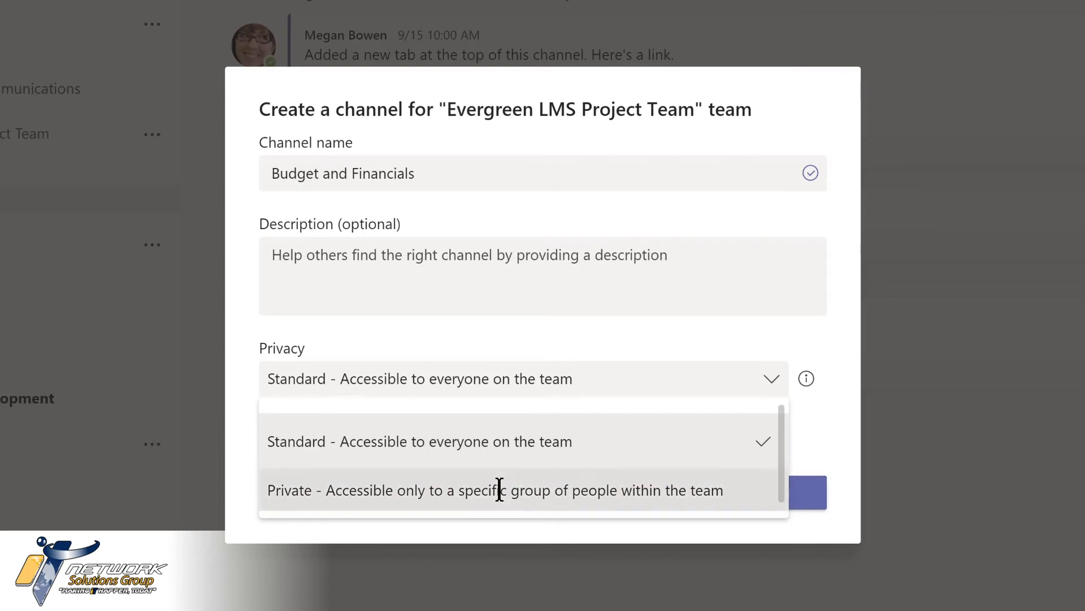
{"action": "left_click", "coordinate": [499, 490]}
{"action": "left_click", "coordinate": [760, 502]}
Step: Add the product manager and the director as members of the private Budget and Financials channel
{"action": "type", "text": "lidia"}
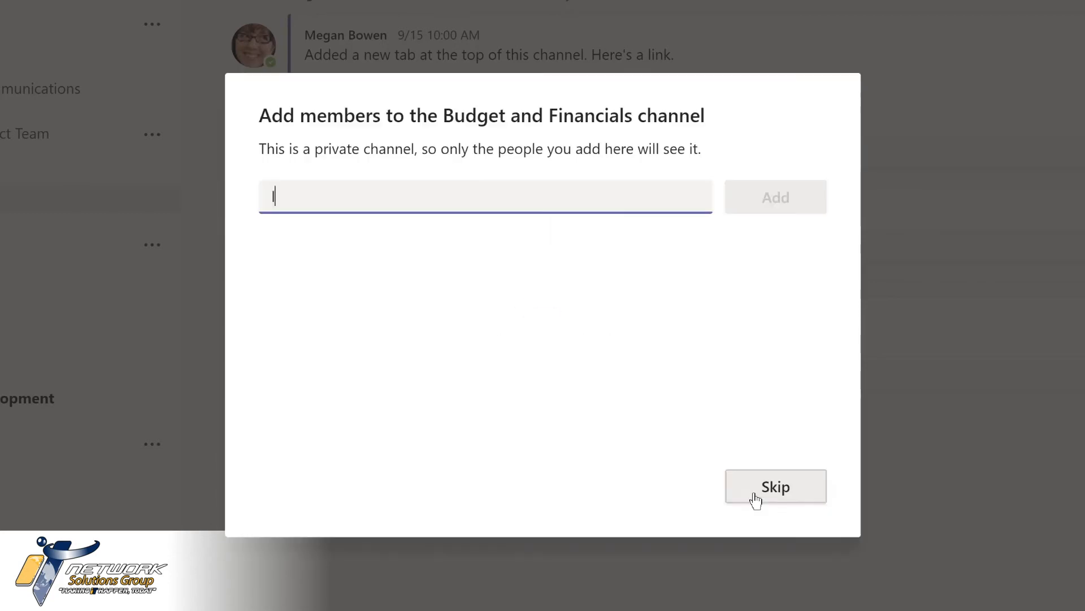
{"action": "key", "text": "Return"}
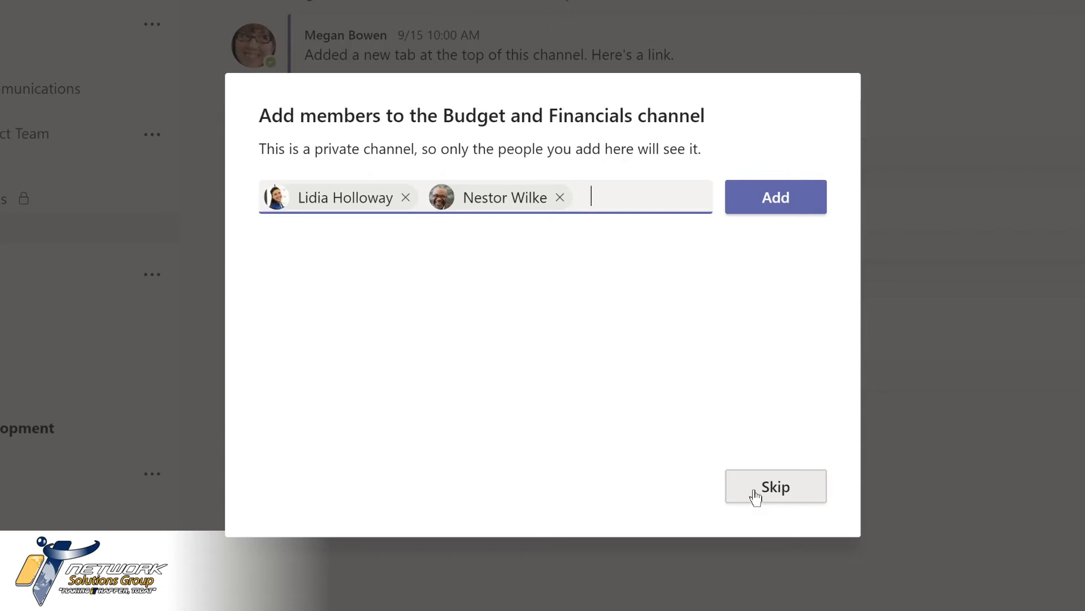
{"action": "left_click", "coordinate": [763, 204]}
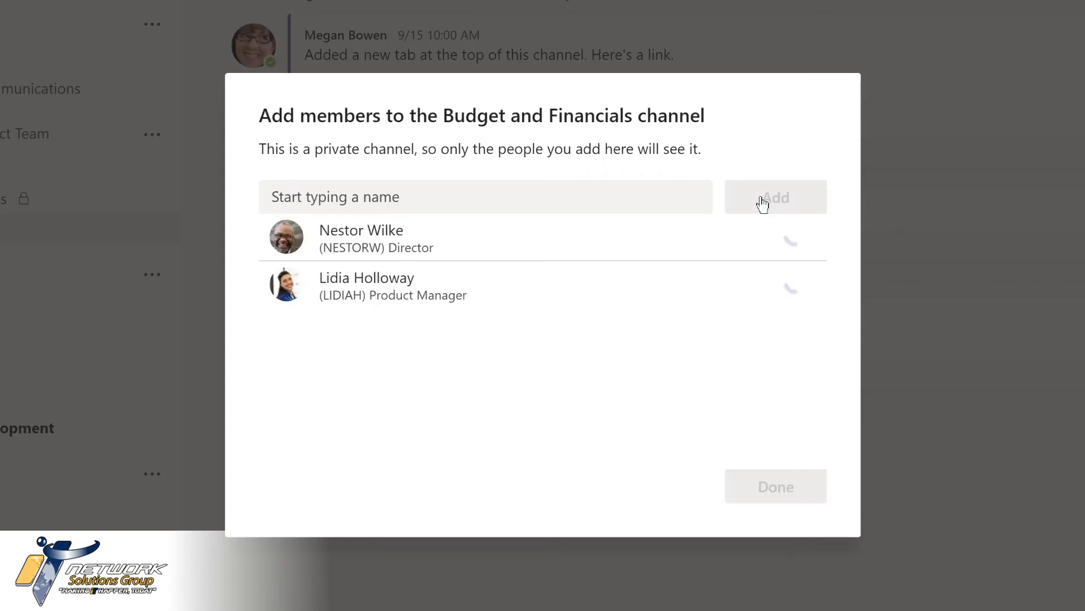
Step: Set both added members' roles to Owner and finish the channel's member setup
{"action": "left_click", "coordinate": [764, 243]}
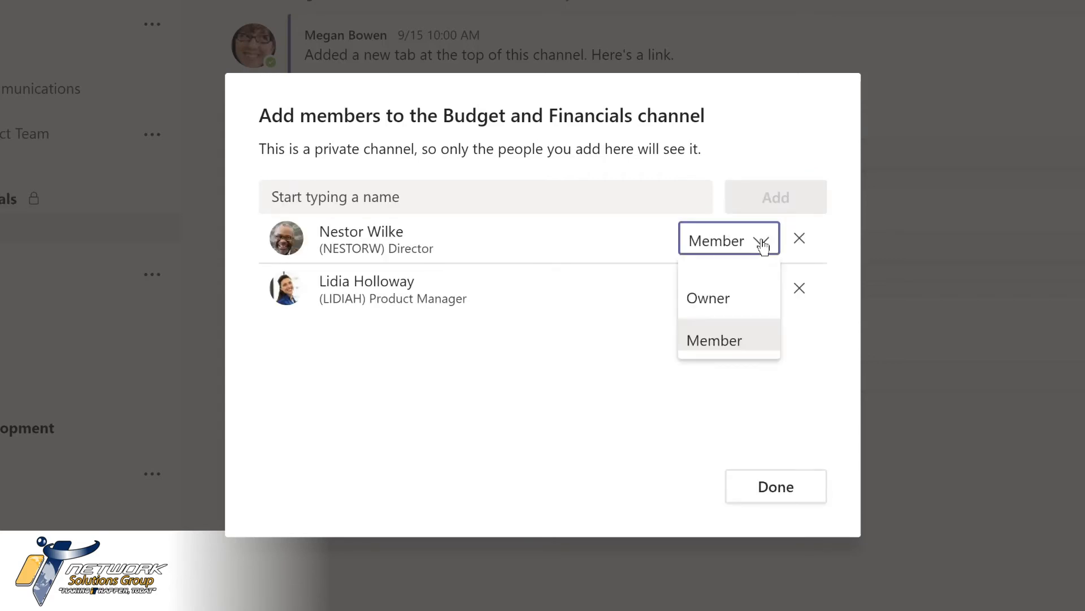
{"action": "left_click", "coordinate": [728, 294]}
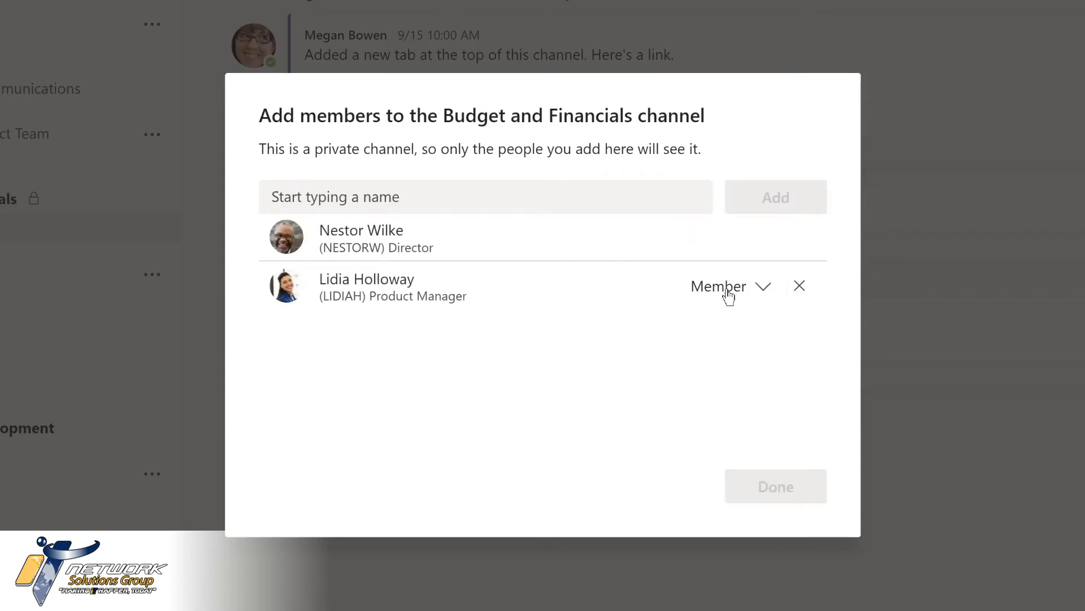
{"action": "left_click", "coordinate": [762, 288]}
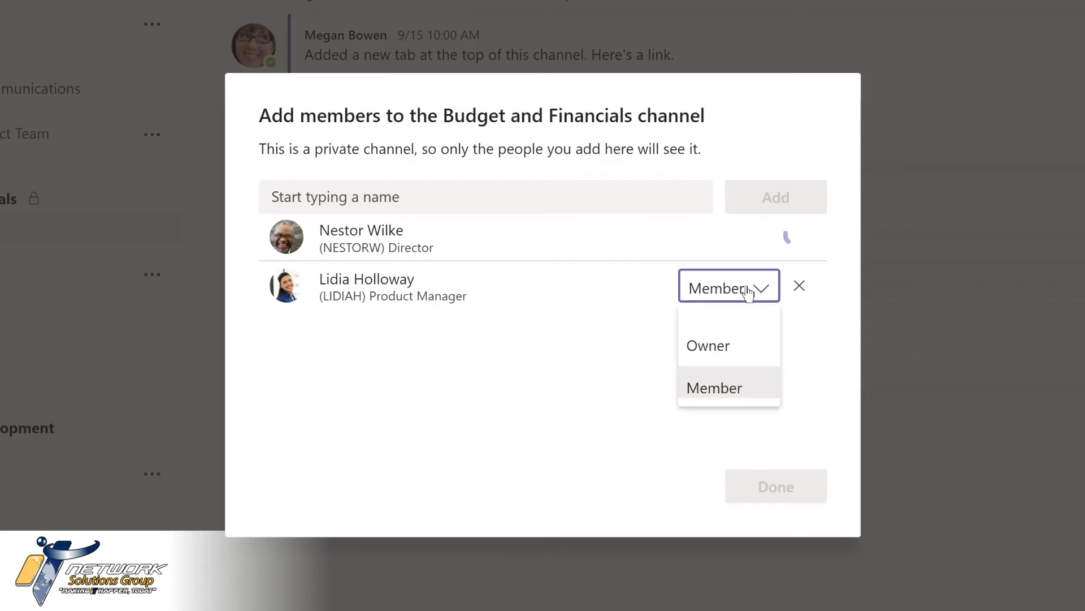
{"action": "left_click", "coordinate": [711, 345]}
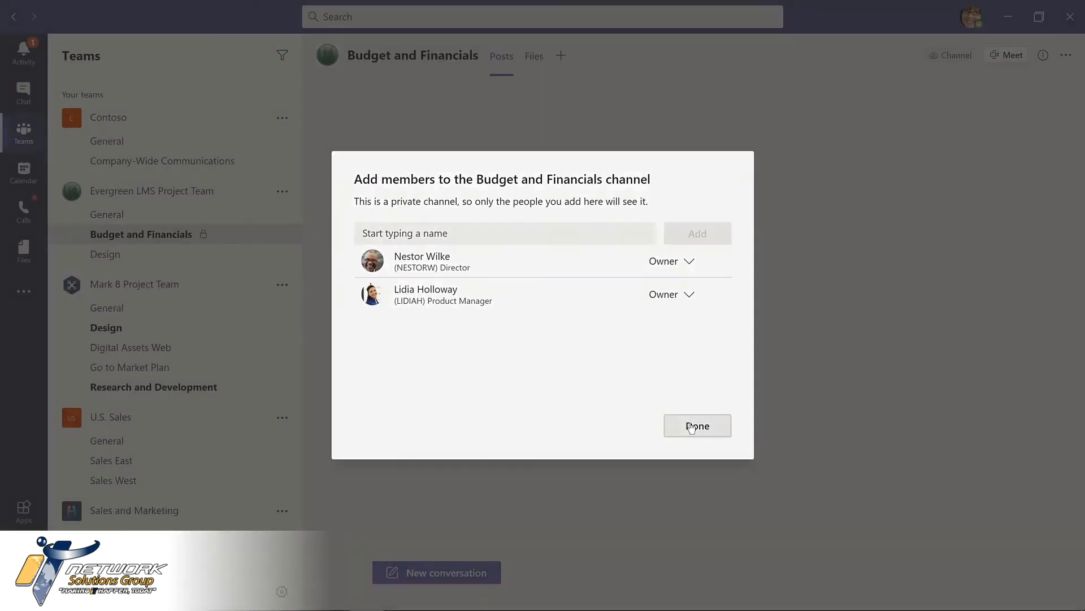
{"action": "left_click", "coordinate": [691, 428]}
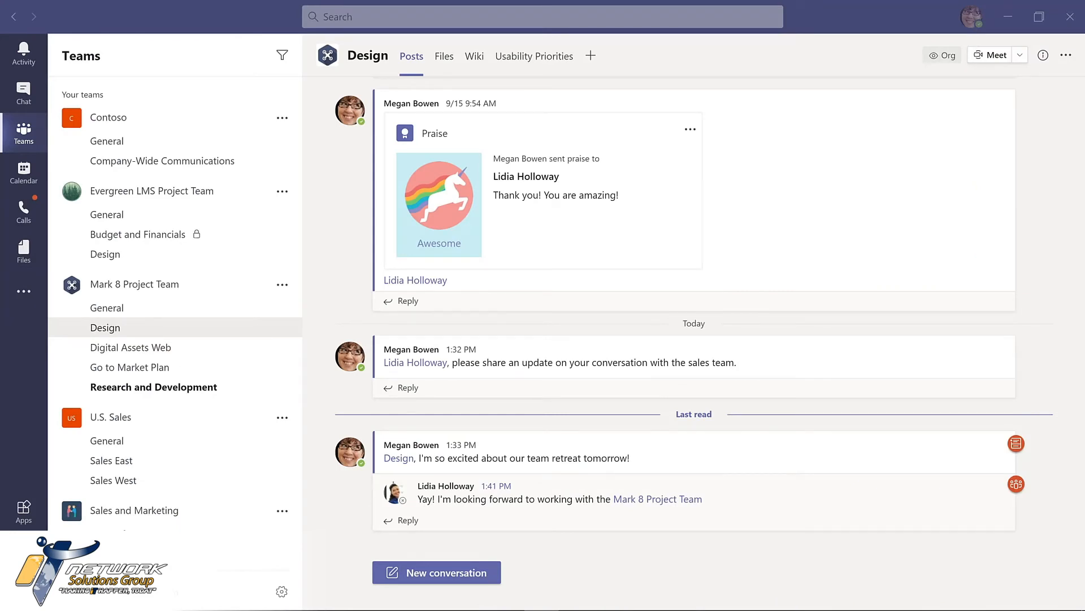
Step: Make the Contoso Marketing Principles-2021 file a tab in the Mark 8 Project Team's Design channel and compare it with the Usability Priorities tab
{"action": "left_click", "coordinate": [444, 59]}
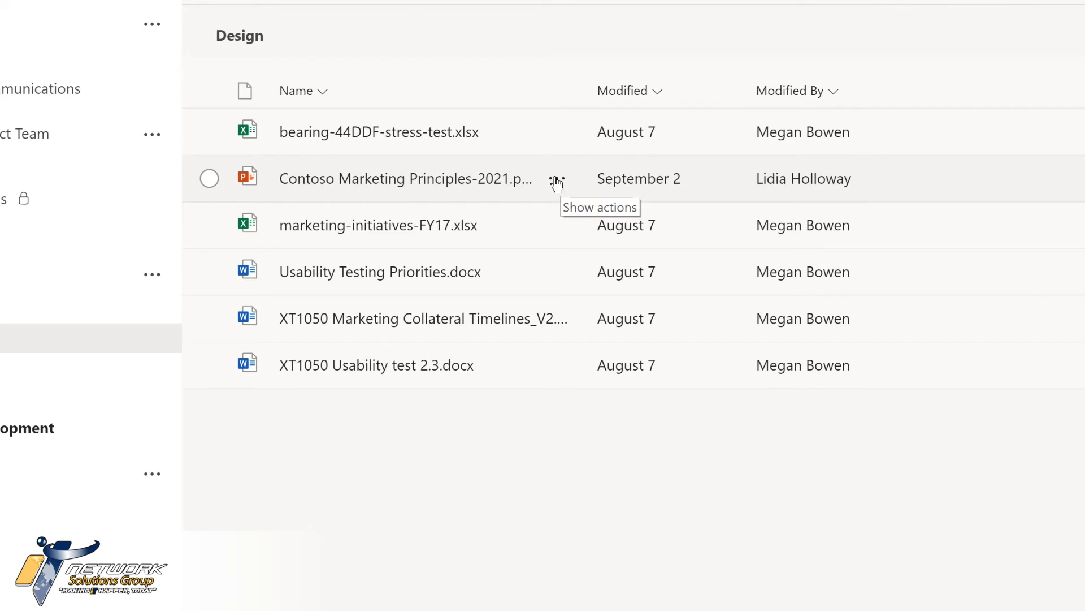
{"action": "left_click", "coordinate": [555, 179]}
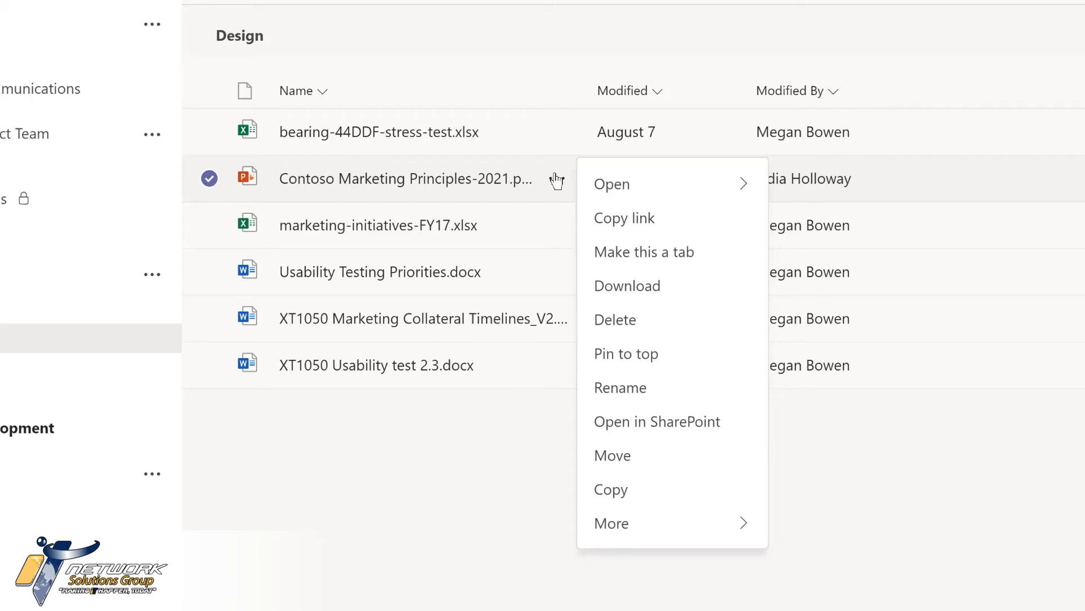
{"action": "left_click", "coordinate": [640, 255]}
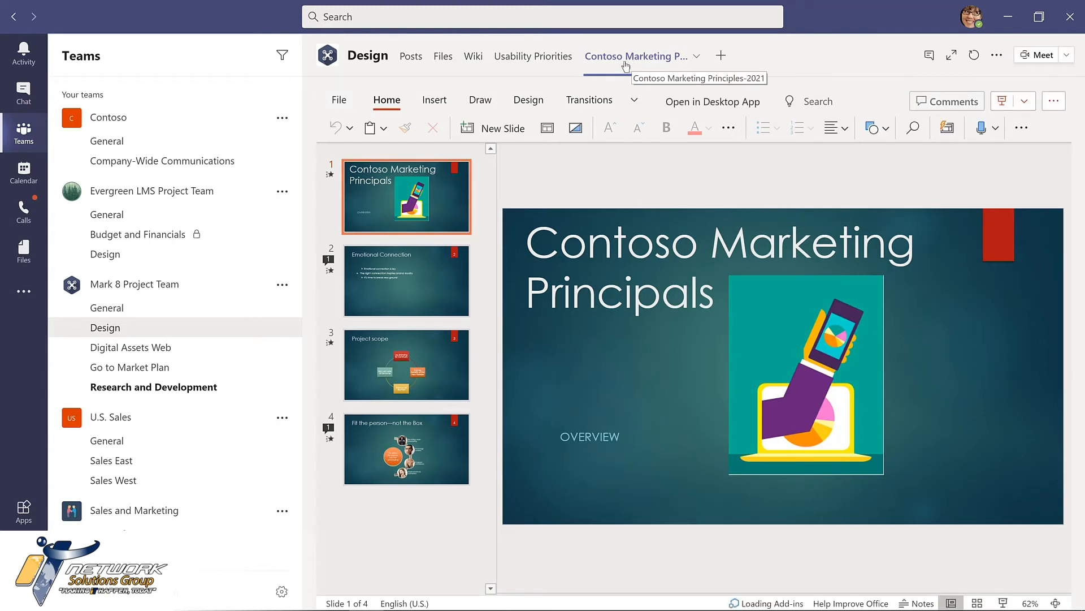
{"action": "left_click", "coordinate": [516, 56]}
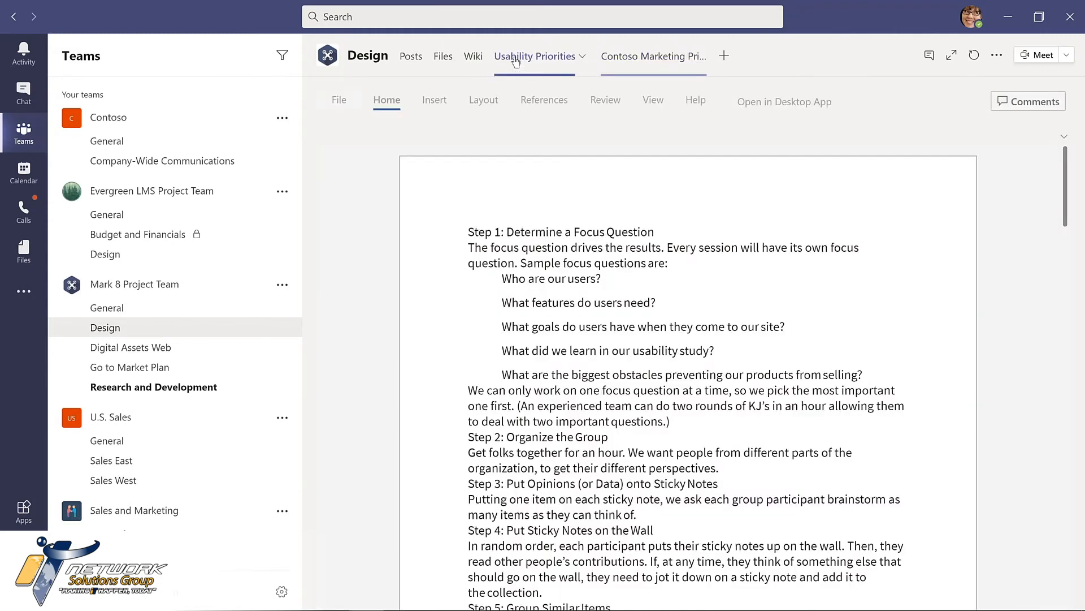
{"action": "left_click", "coordinate": [678, 63]}
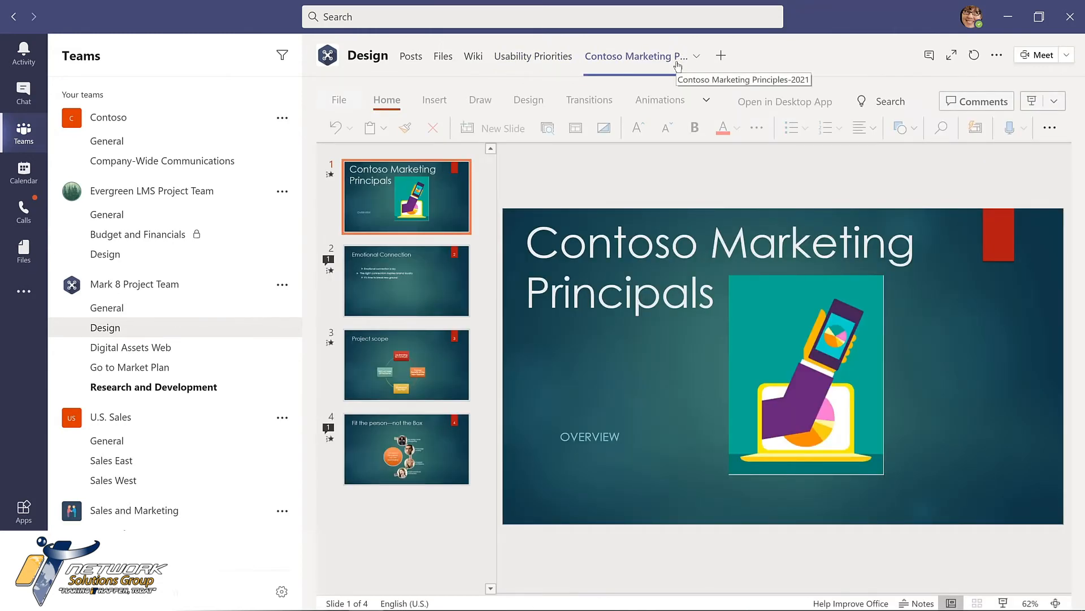
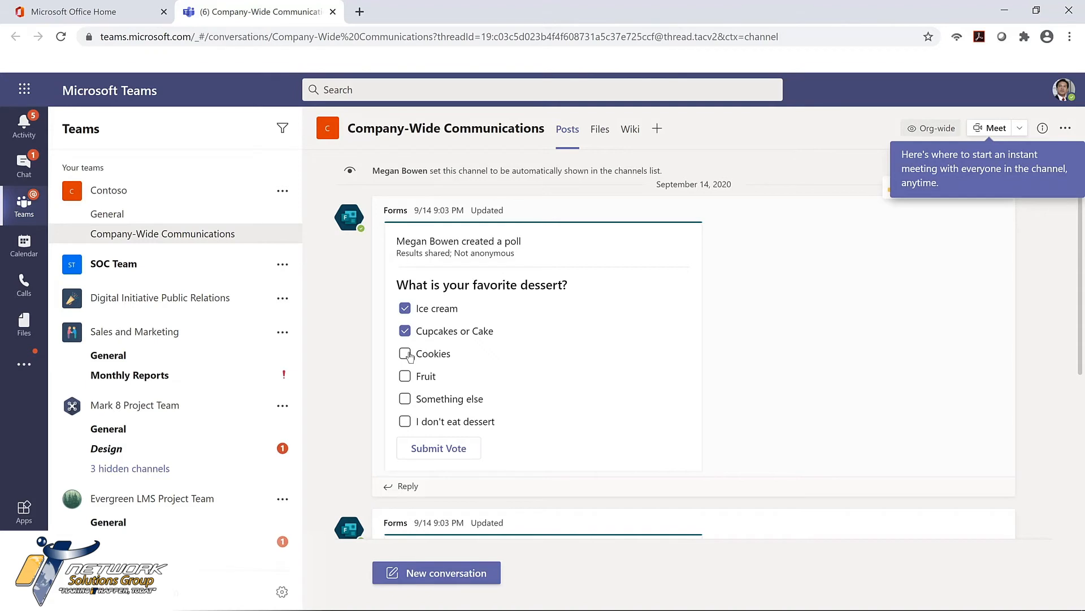
Step: Select Cookies in the favorite dessert poll in Company-Wide Communications and submit the vote
{"action": "left_click", "coordinate": [411, 354]}
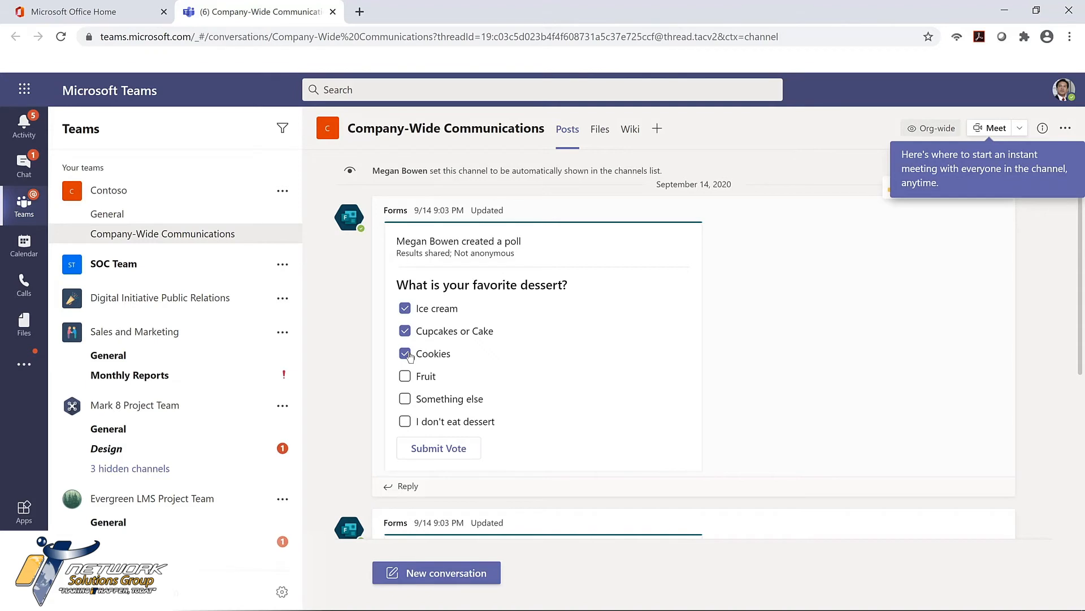
{"action": "left_click", "coordinate": [441, 449]}
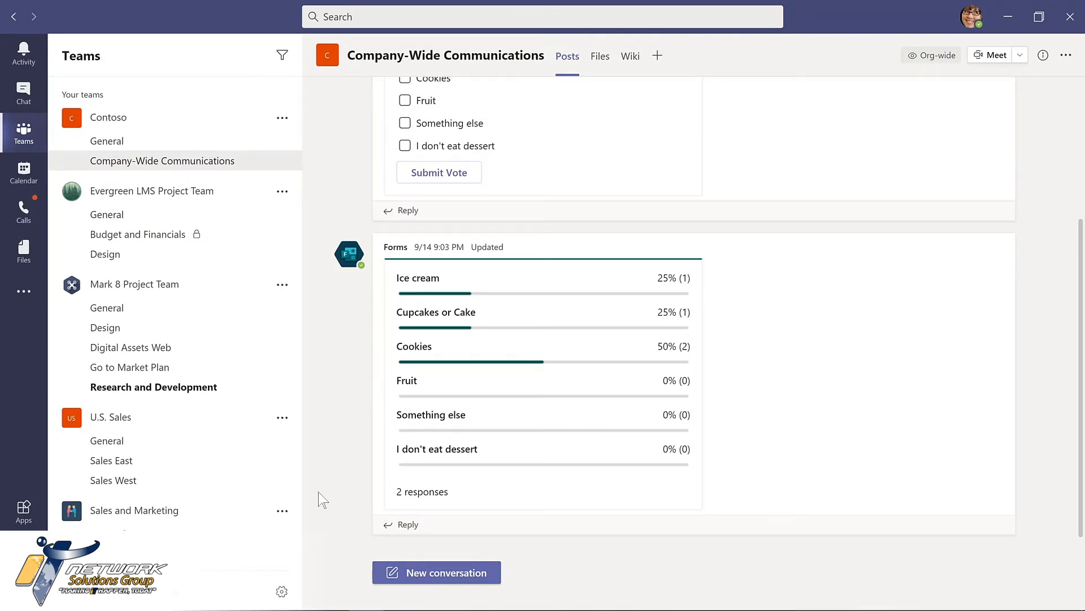
Step: Start a new Forms poll in the Company-Wide Communications channel with the question "How much do you like Microsoft Teams?"
{"action": "left_click", "coordinate": [443, 571]}
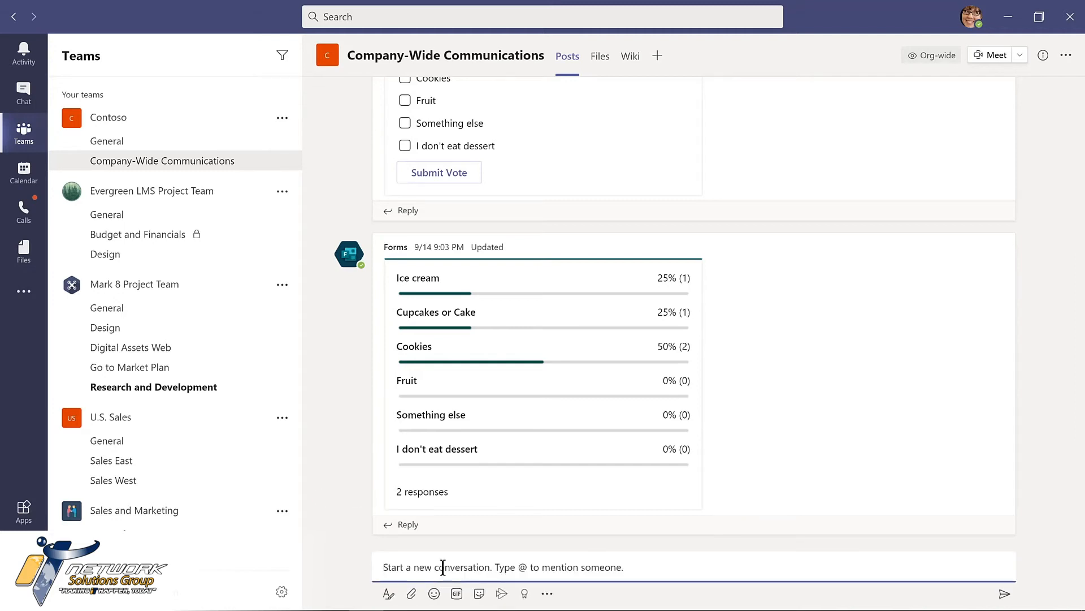
{"action": "left_click", "coordinate": [546, 594]}
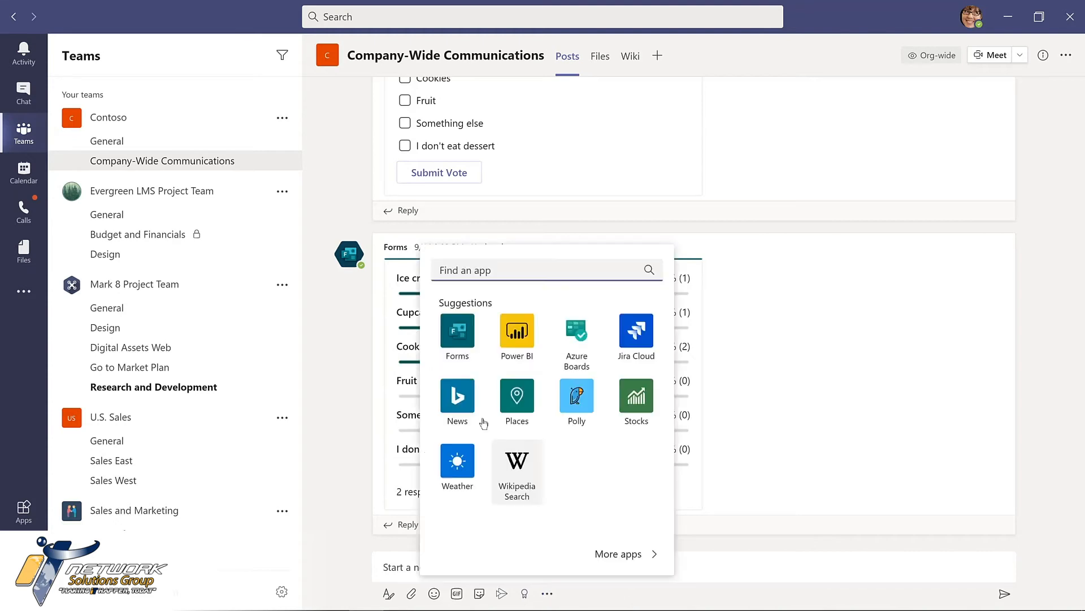
{"action": "left_click", "coordinate": [459, 334]}
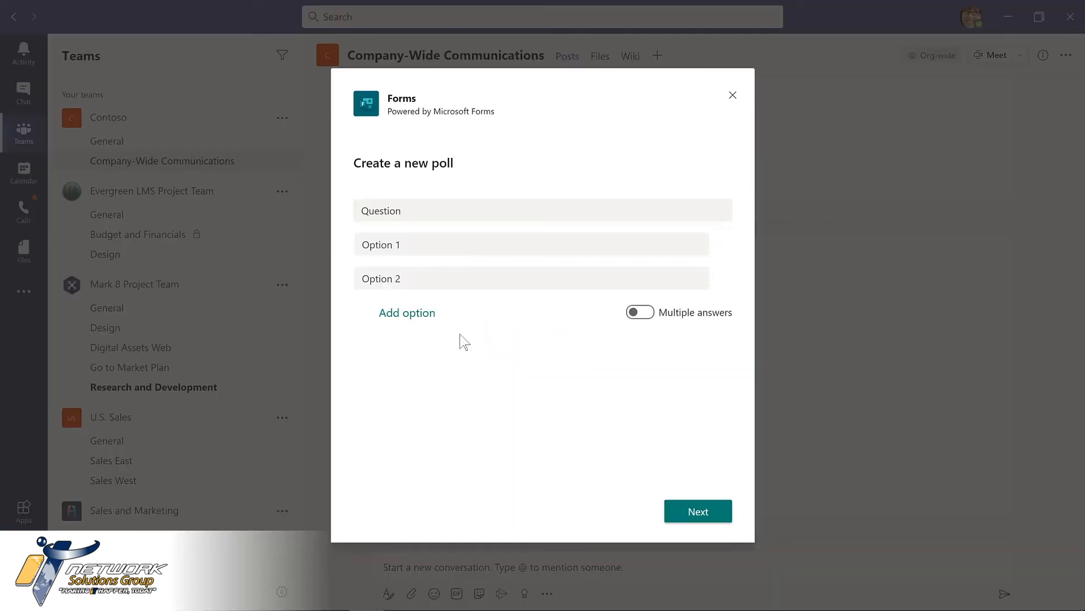
{"action": "left_click", "coordinate": [415, 210]}
{"action": "type", "text": "Ho"}
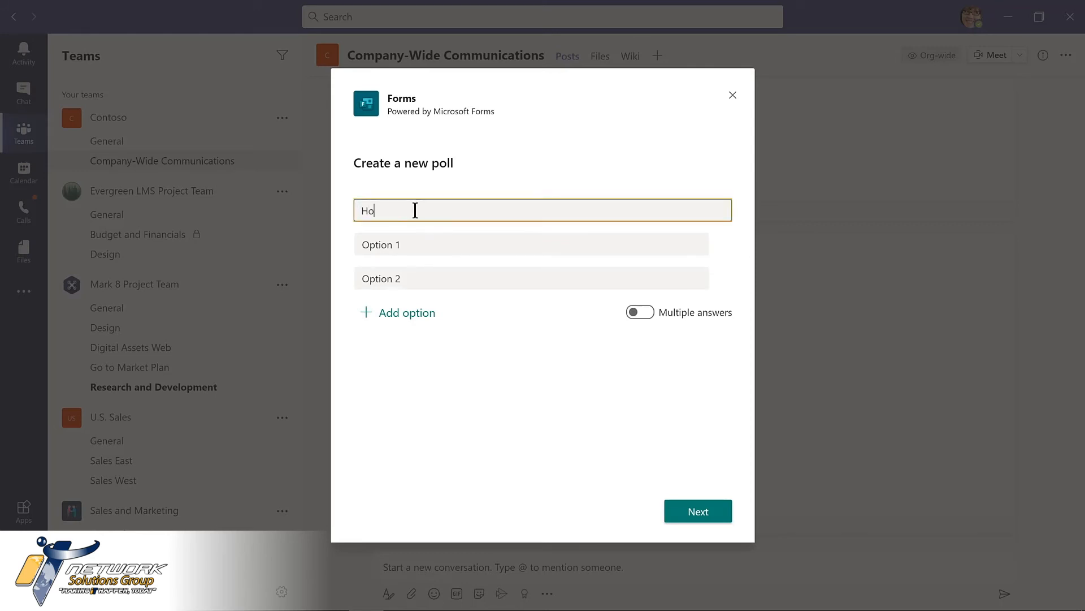
{"action": "type", "text": "w much do you like Microsoft Teams?"}
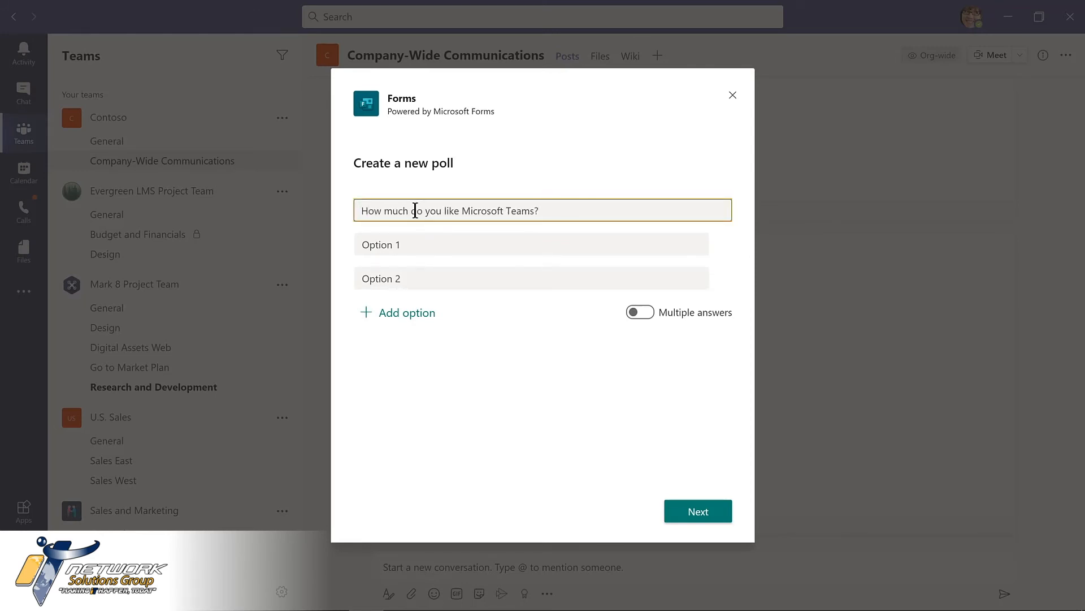
Step: Enter "Teams is amazing!" and "Such a big time saver!" as the poll's answer options and send the poll to the channel
{"action": "key", "text": "Tab"}
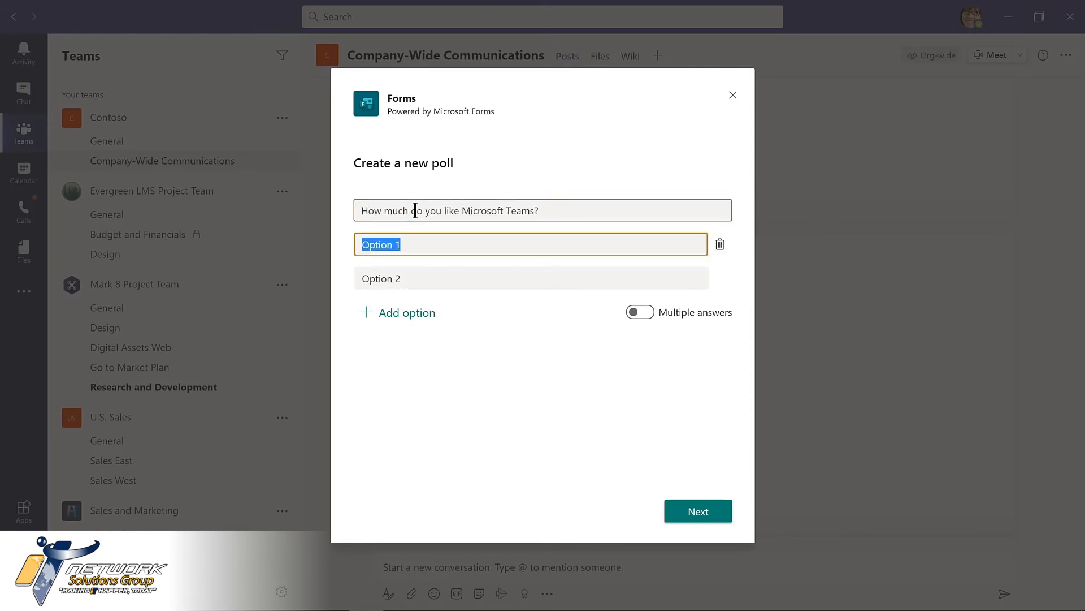
{"action": "type", "text": "Teams is amazing!"}
{"action": "key", "text": "Tab"}
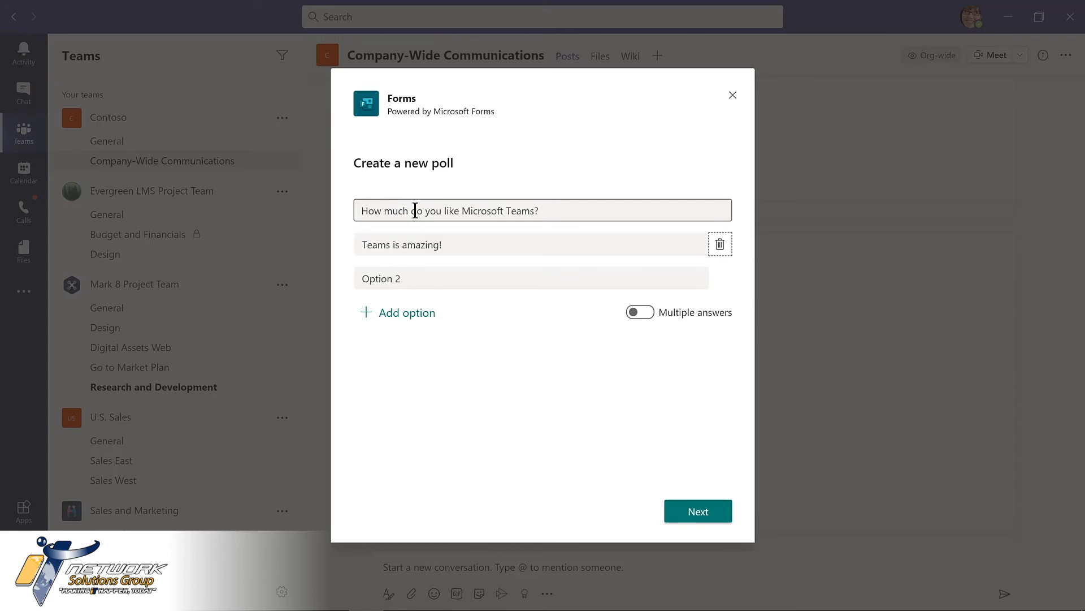
{"action": "key", "text": "Tab"}
{"action": "type", "text": "Such a big time saver!"}
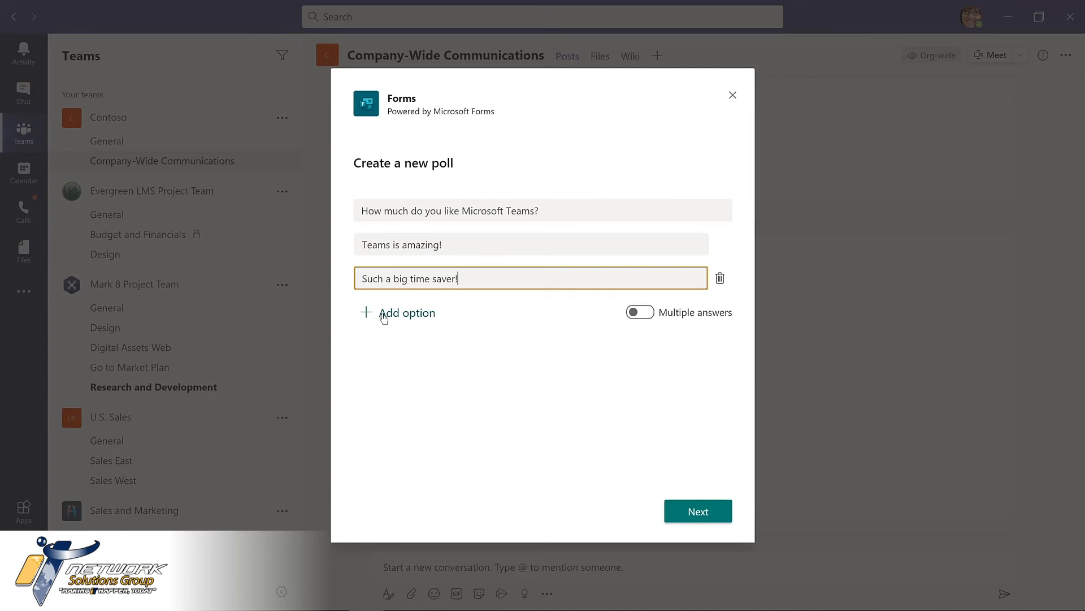
{"action": "left_click", "coordinate": [691, 519]}
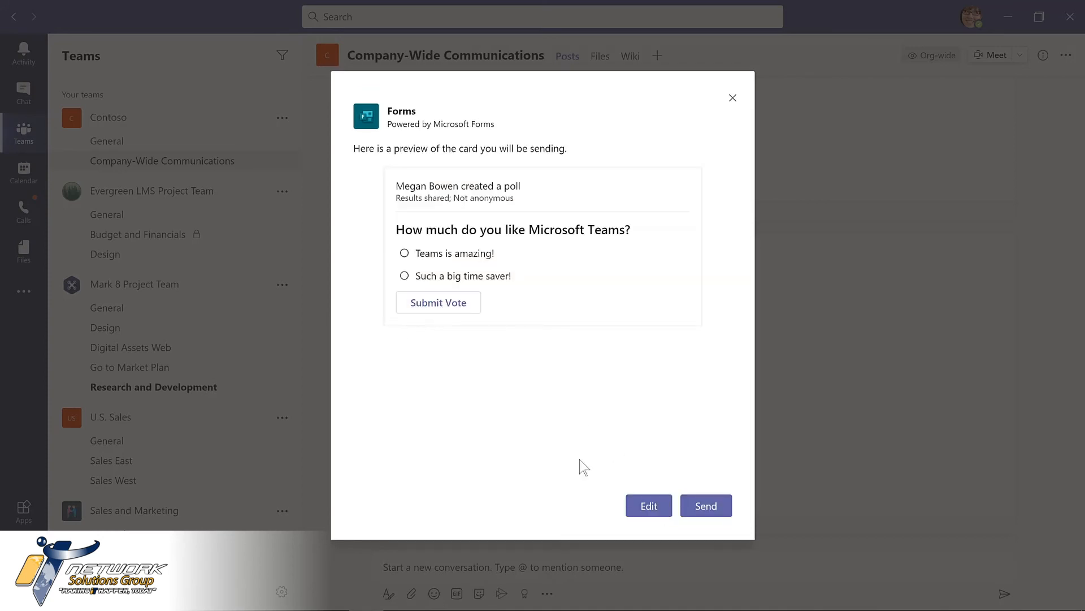
{"action": "left_click", "coordinate": [707, 511]}
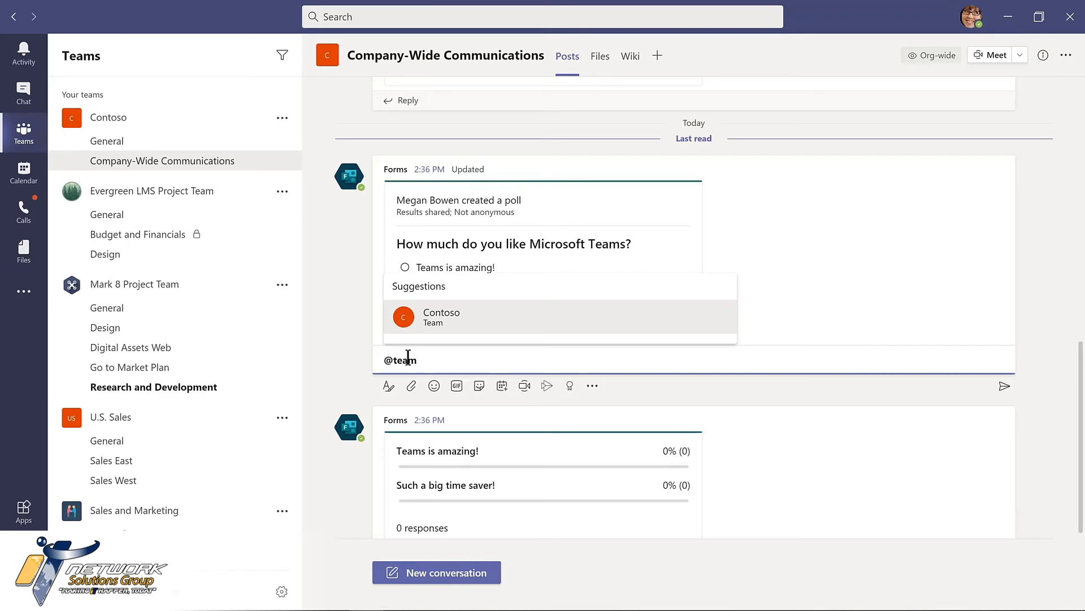
Step: Reply to the new poll with a mention of the Contoso team and the message "Please complete this poll by Friday!"
{"action": "key", "text": "Return"}
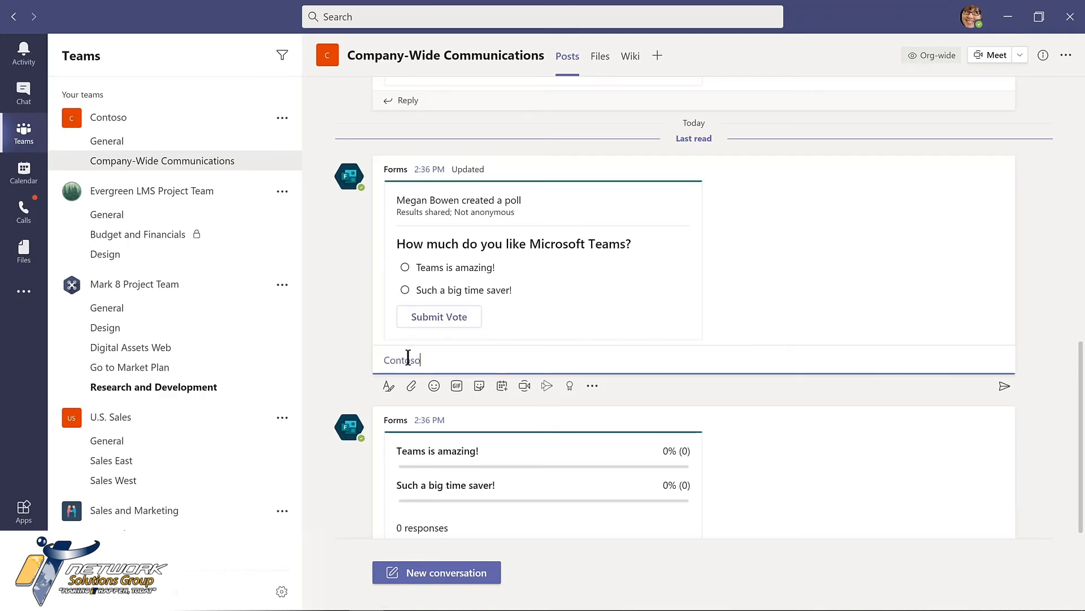
{"action": "type", "text": "Please complete this poll by Friday!"}
{"action": "key", "text": "Return"}
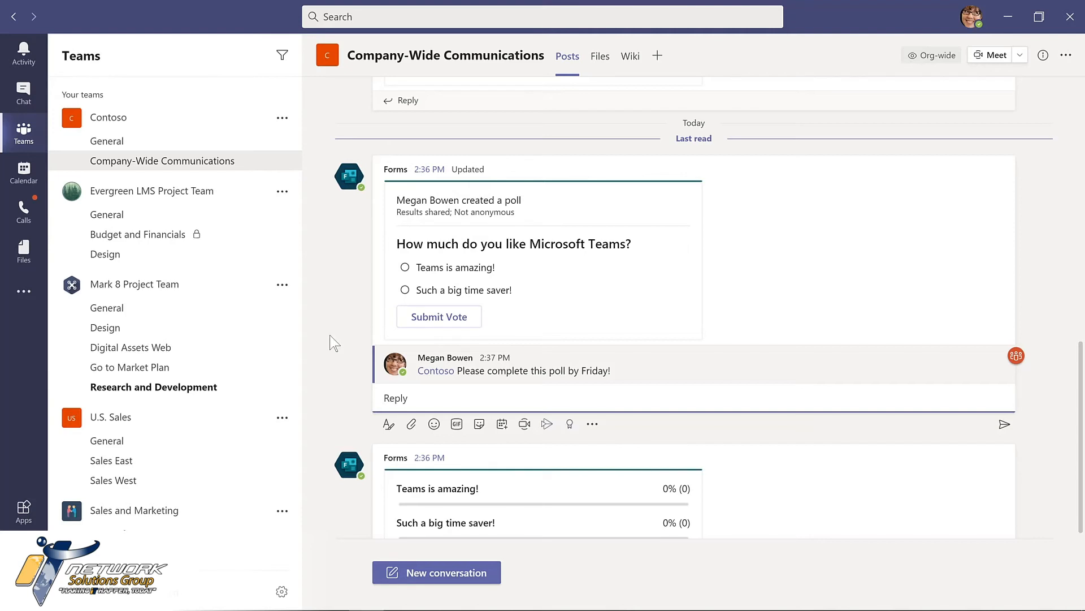
Step: Try the Dark theme in the general settings and close the settings
{"action": "left_click", "coordinate": [973, 19]}
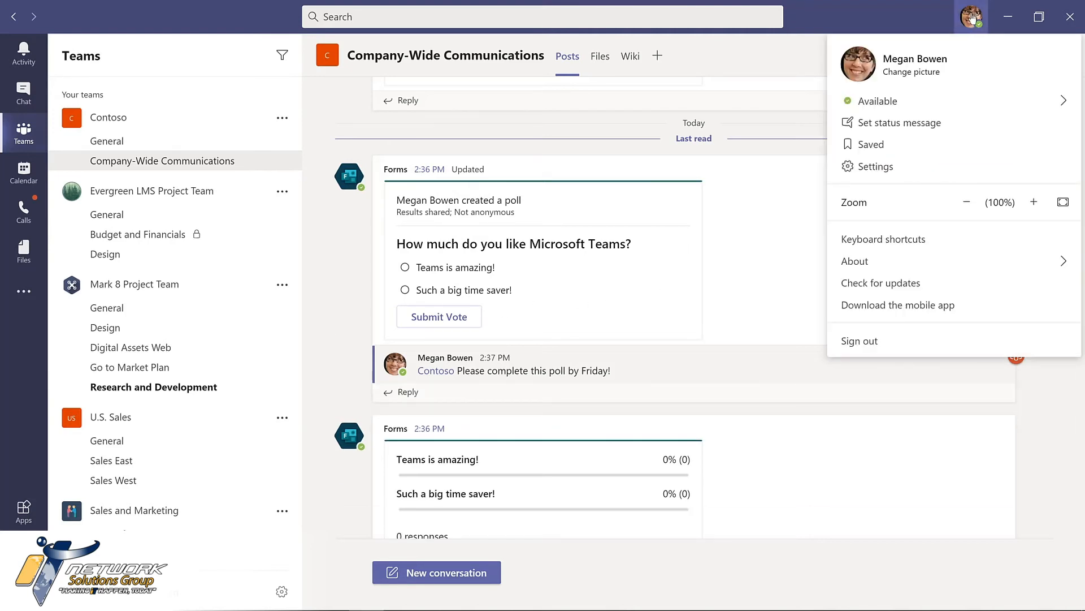
{"action": "left_click", "coordinate": [880, 171]}
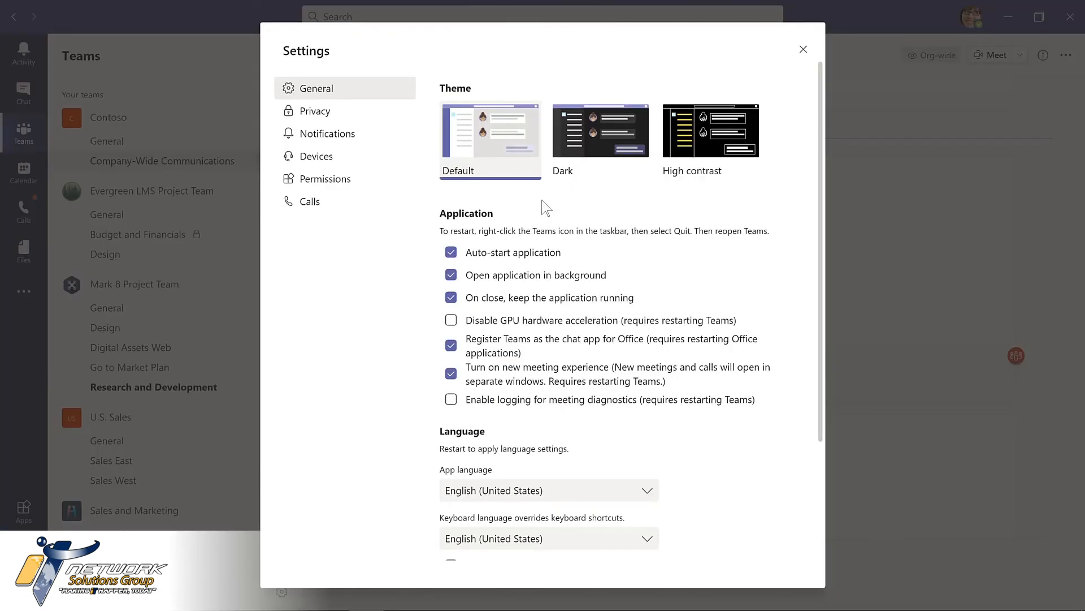
{"action": "left_click", "coordinate": [601, 132]}
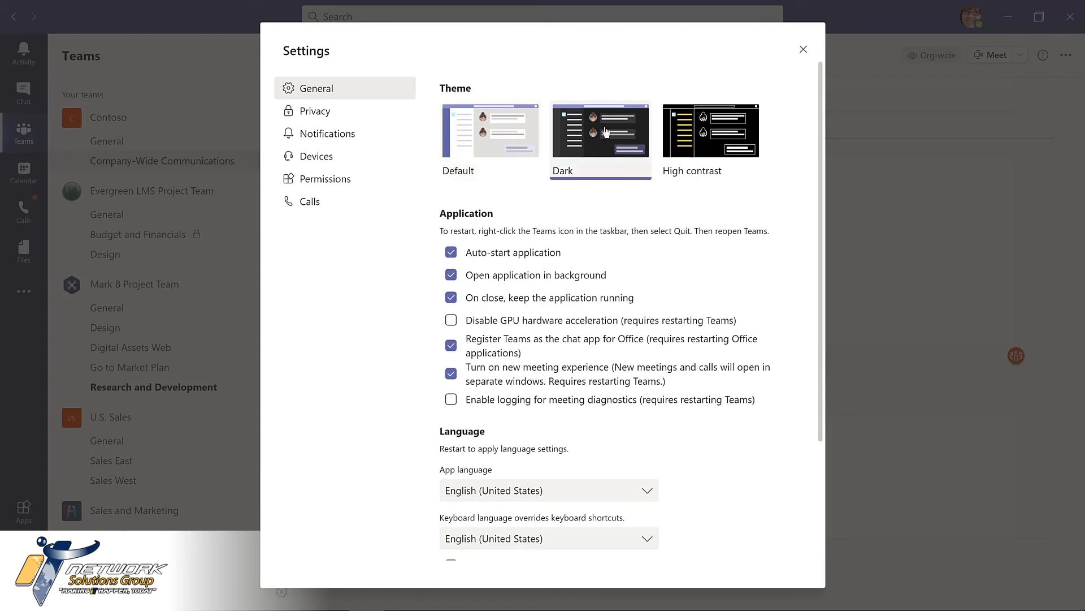
{"action": "left_click", "coordinate": [803, 50]}
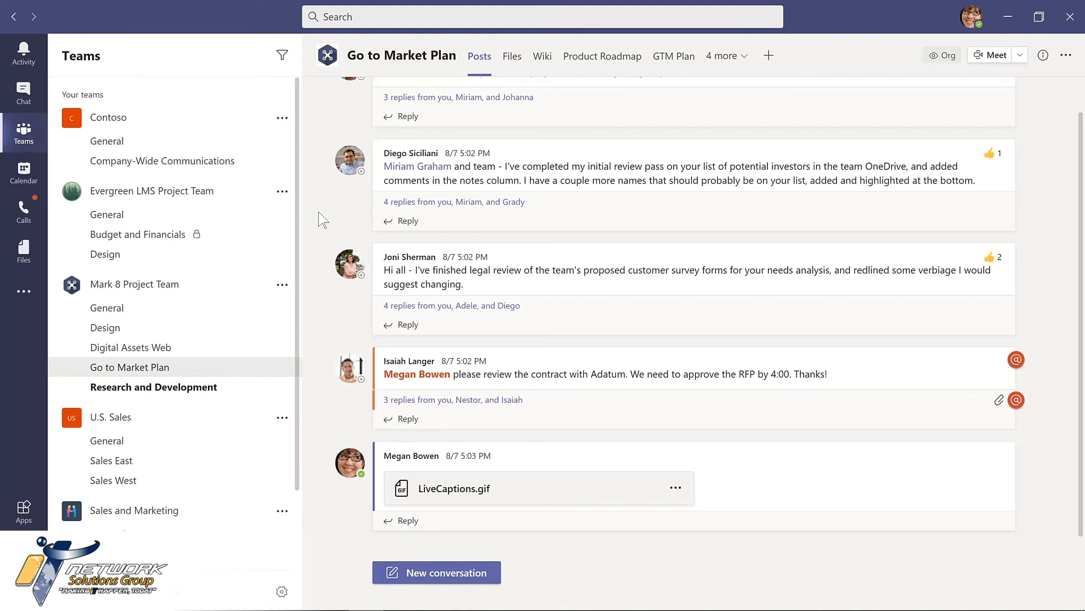
Step: Save the potential investors review message and the customer survey legal review message in the Go to Market Plan channel
{"action": "mouse_move", "coordinate": [777, 164]}
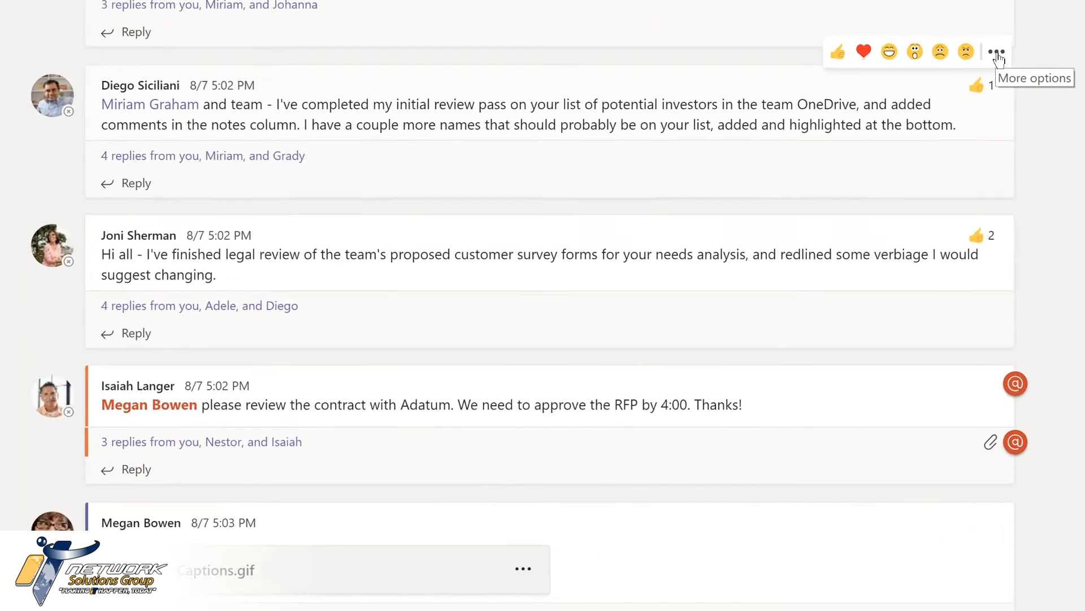
{"action": "left_click", "coordinate": [1003, 132]}
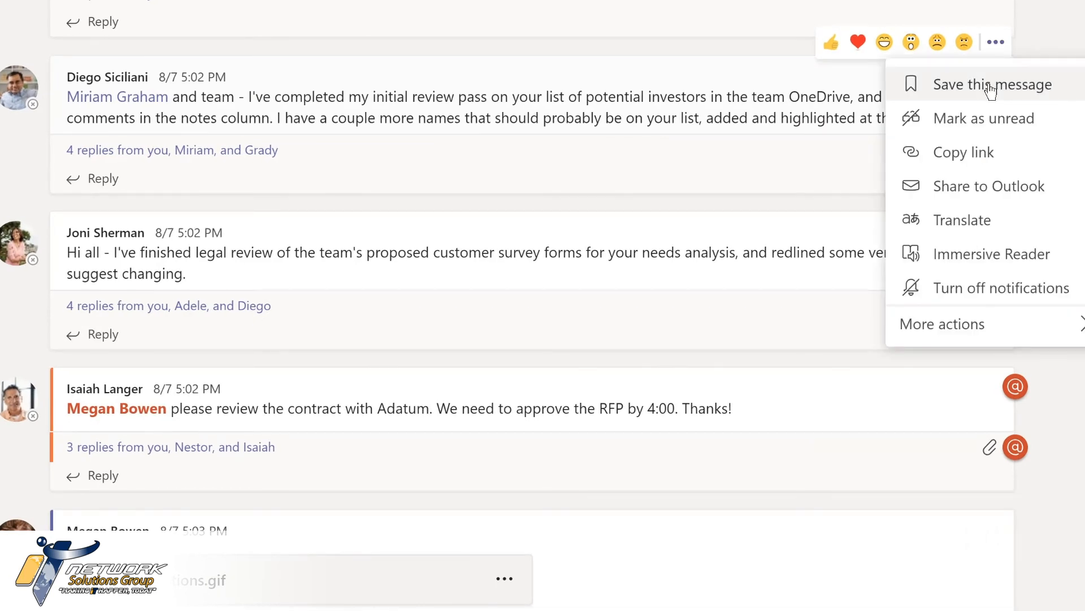
{"action": "left_click", "coordinate": [991, 90]}
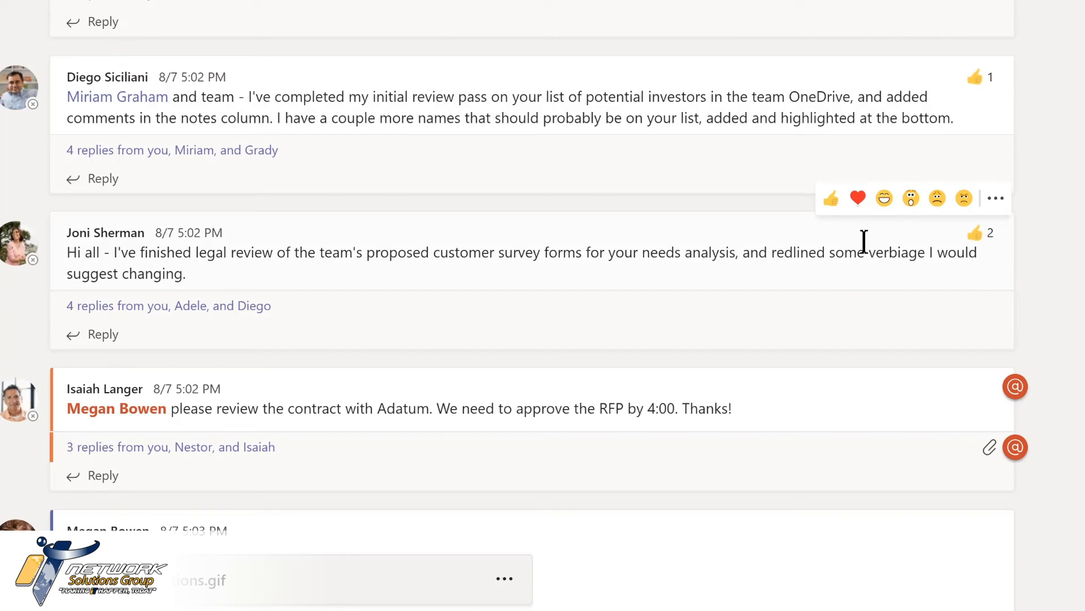
{"action": "left_click", "coordinate": [997, 201]}
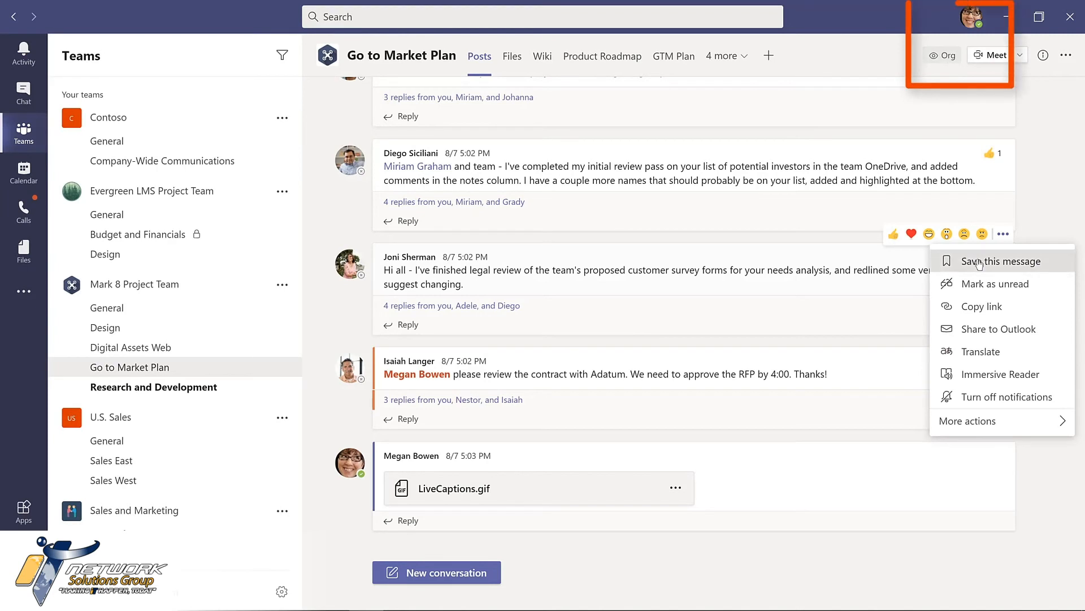
{"action": "left_click", "coordinate": [979, 262]}
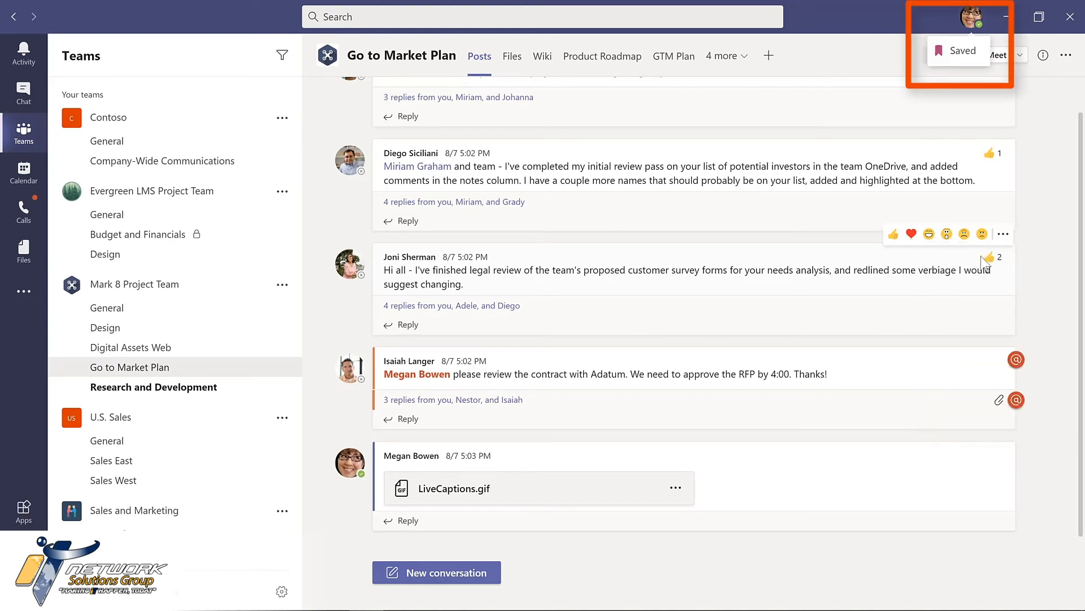
Step: Open the saved messages list and view the conversation of the saved potential investors message
{"action": "mouse_move", "coordinate": [982, 260]}
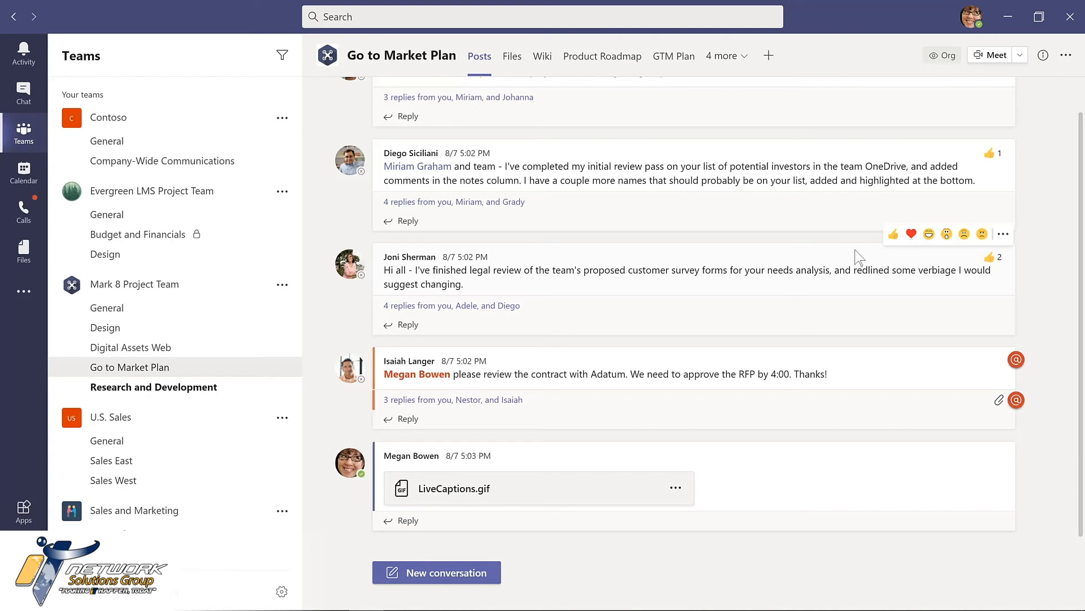
{"action": "left_click", "coordinate": [973, 19]}
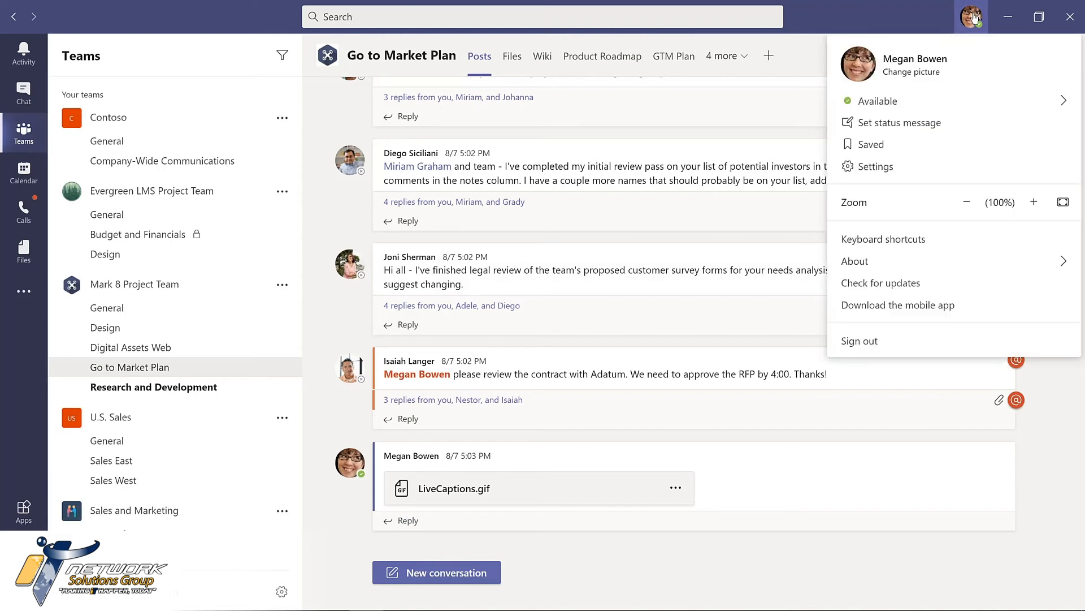
{"action": "left_click", "coordinate": [871, 145]}
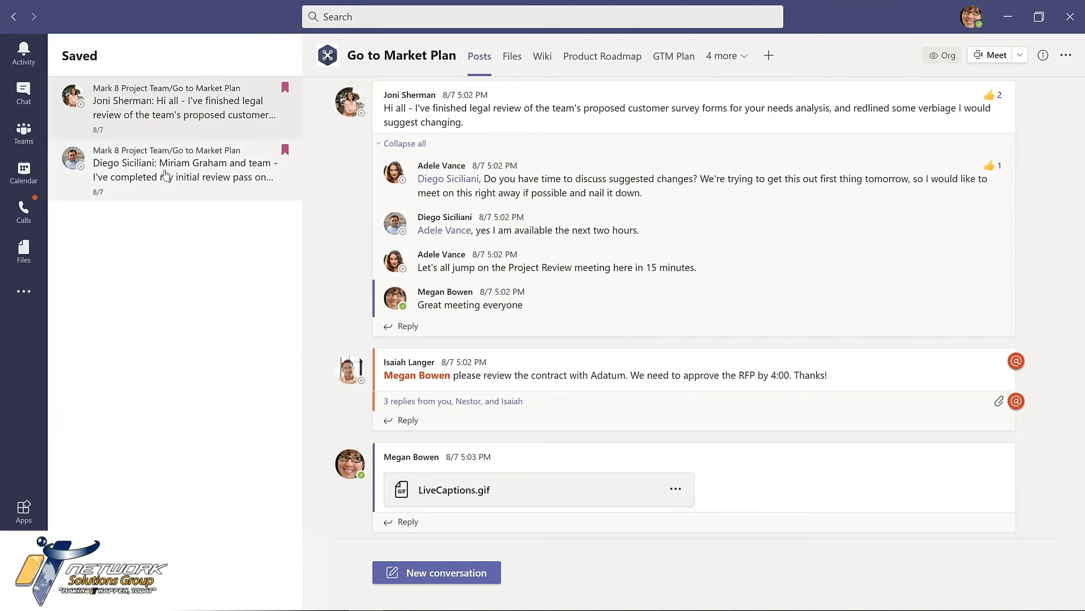
{"action": "left_click", "coordinate": [164, 175]}
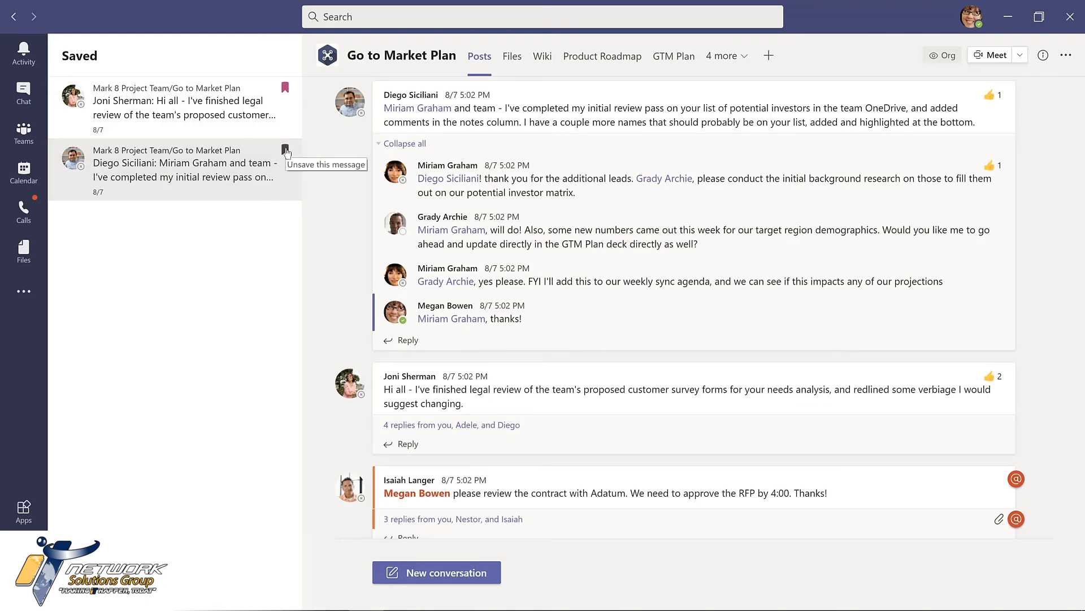
{"action": "left_click", "coordinate": [285, 150]}
Step: From the Evergreen LMS Project Team's Design channel, open the saved list with the /saved command and unsave the potential investors message
{"action": "left_click", "coordinate": [105, 254]}
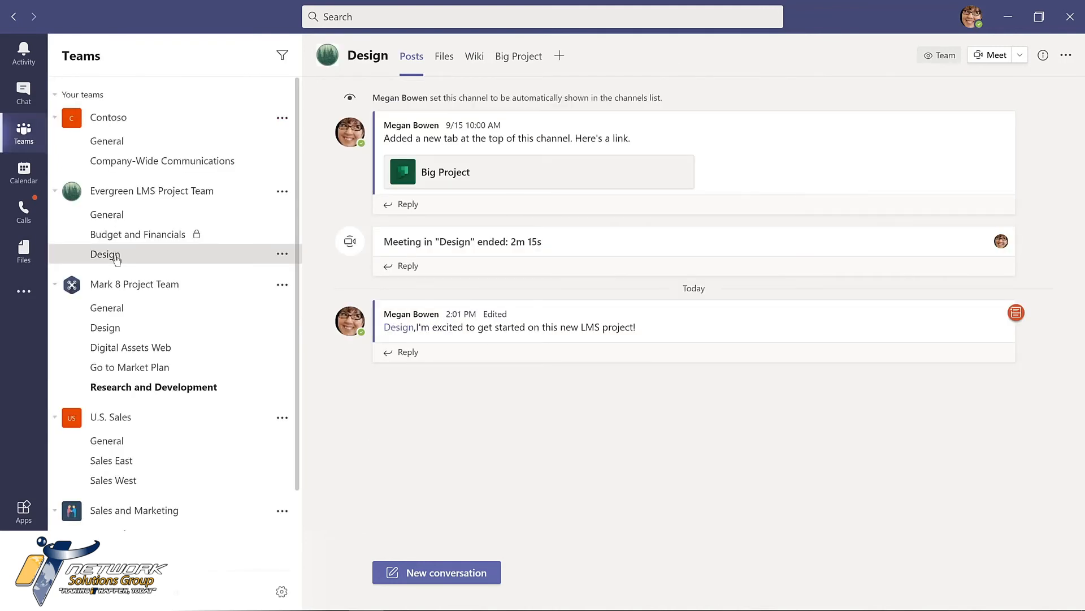
{"action": "left_click", "coordinate": [381, 14]}
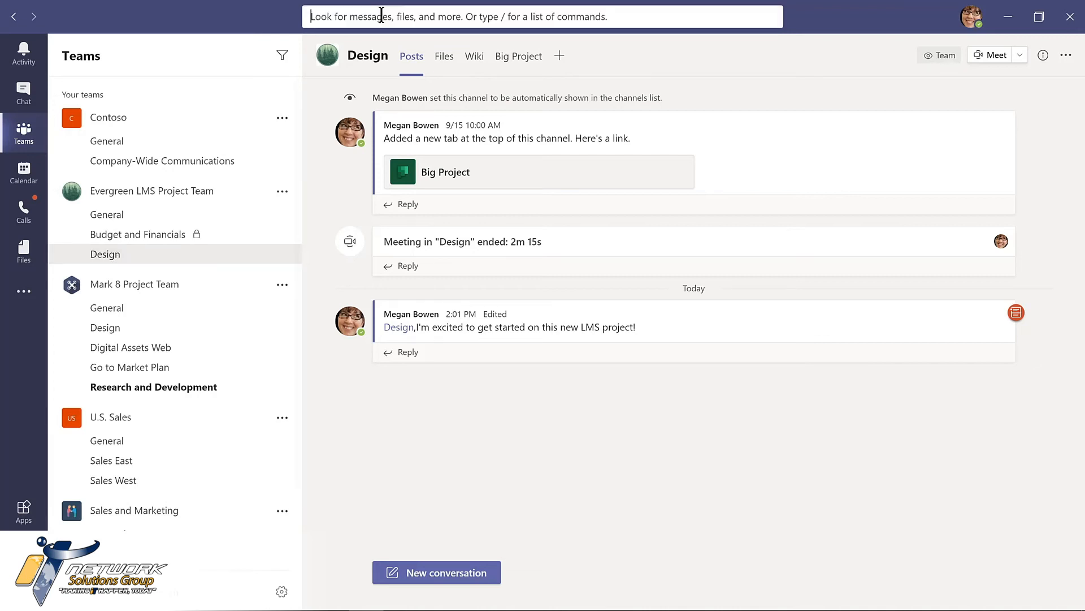
{"action": "type", "text": "/saved"}
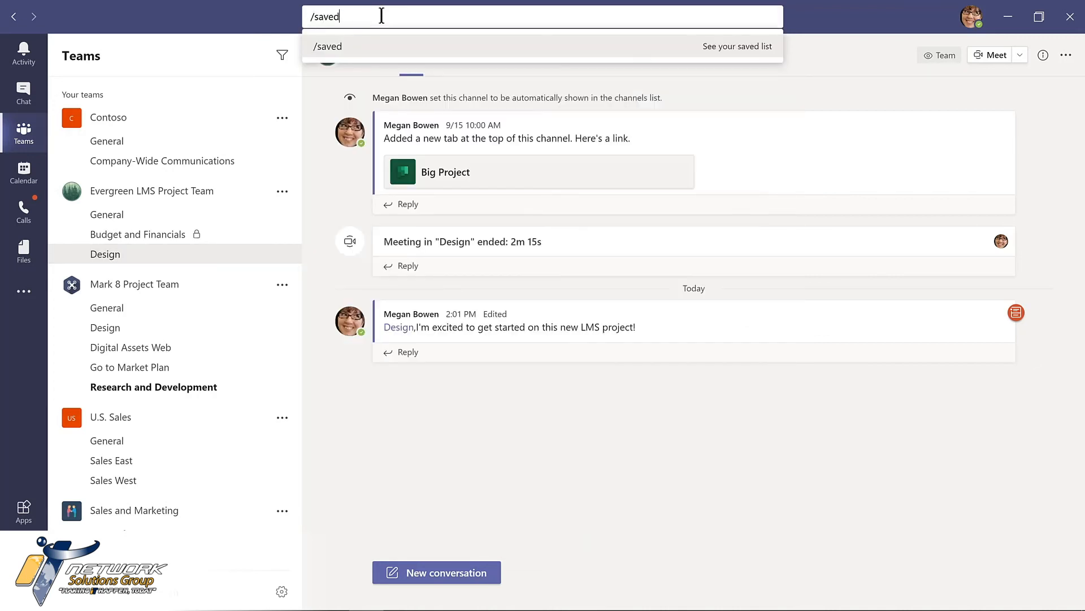
{"action": "key", "text": "Return"}
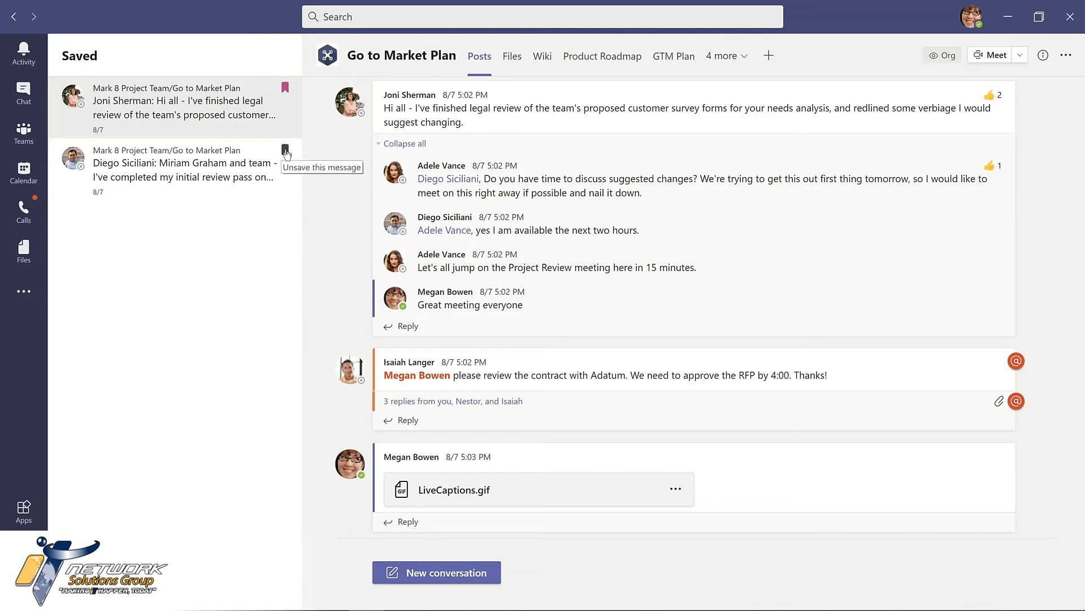
{"action": "left_click", "coordinate": [286, 151]}
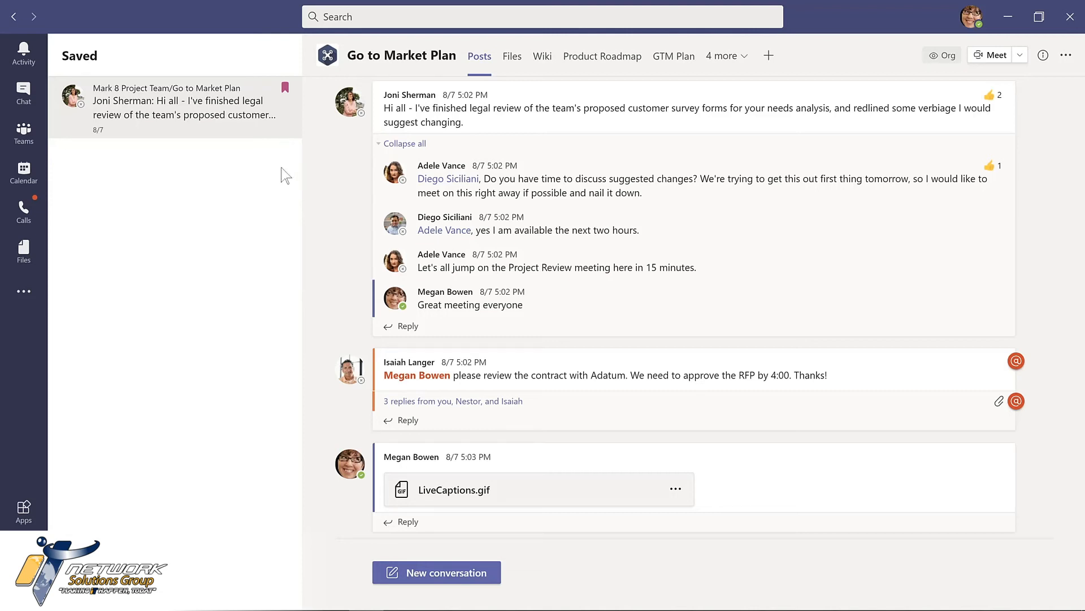
Step: Save the Adatum contract review message in the Go to Market Plan channel and remove it from the saved messages
{"action": "left_click", "coordinate": [36, 136]}
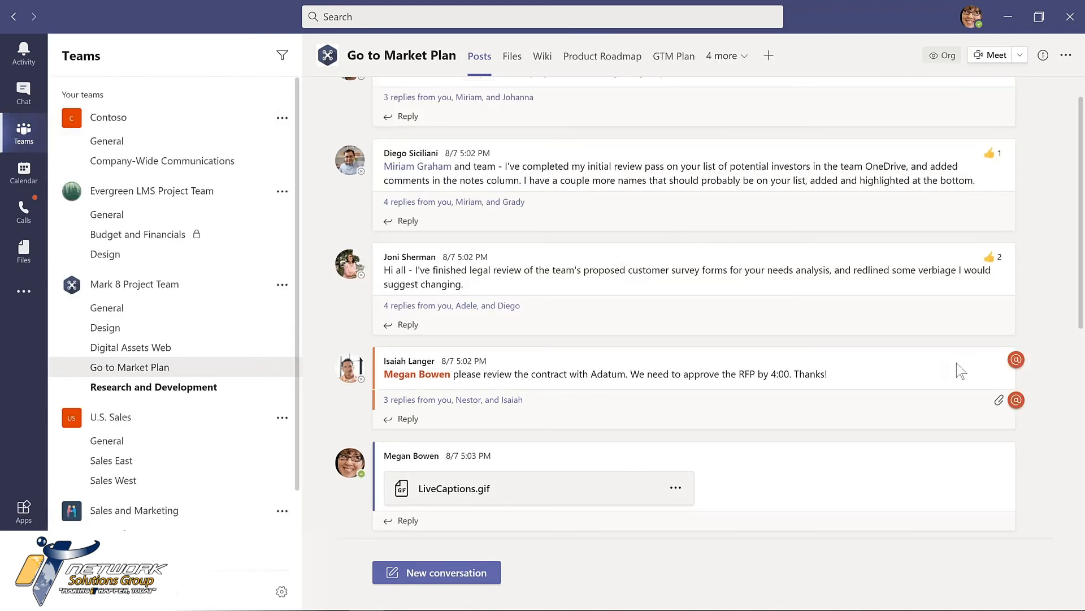
{"action": "mouse_move", "coordinate": [932, 376]}
{"action": "left_click", "coordinate": [1003, 338]}
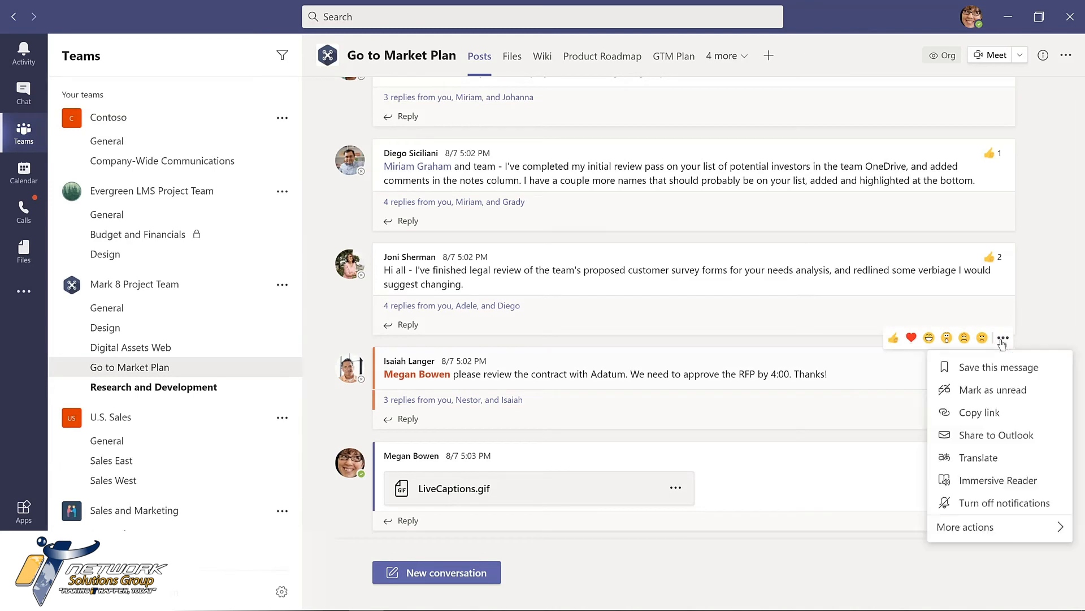
{"action": "left_click", "coordinate": [995, 368]}
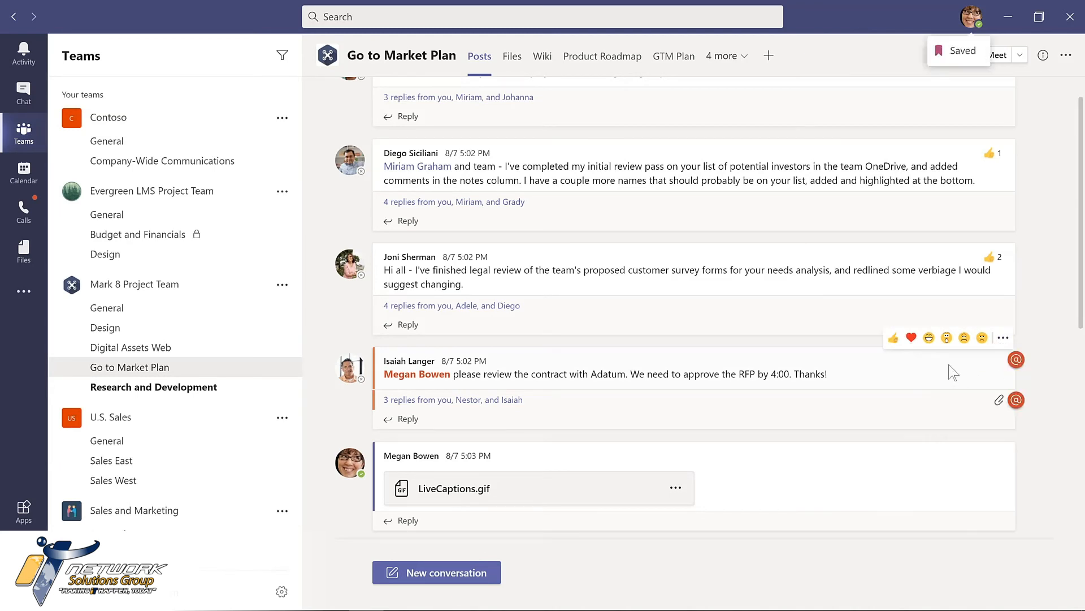
{"action": "left_click", "coordinate": [1004, 338]}
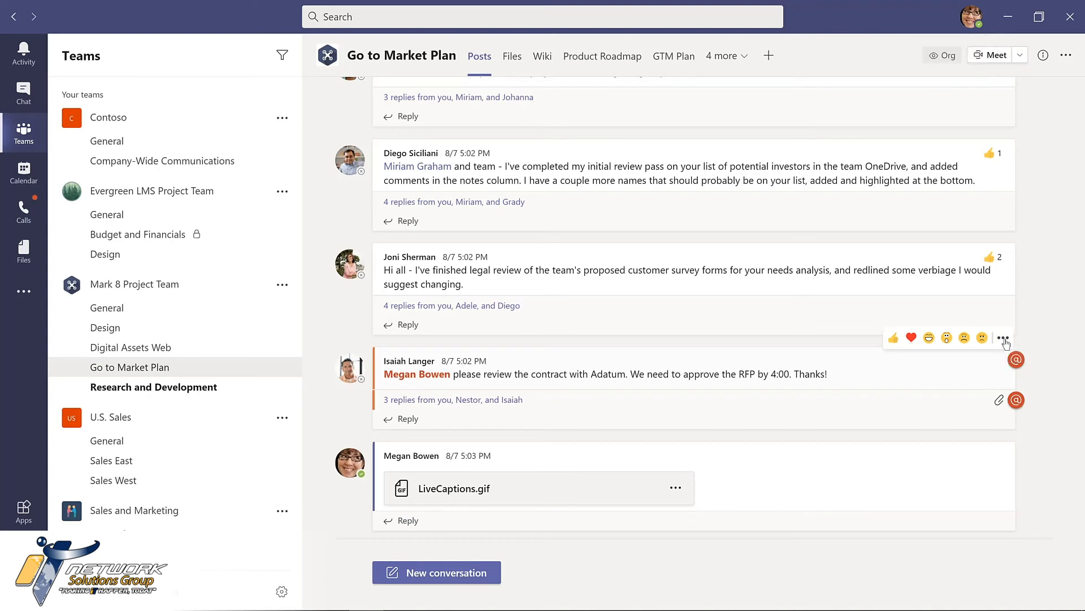
{"action": "left_click", "coordinate": [992, 367]}
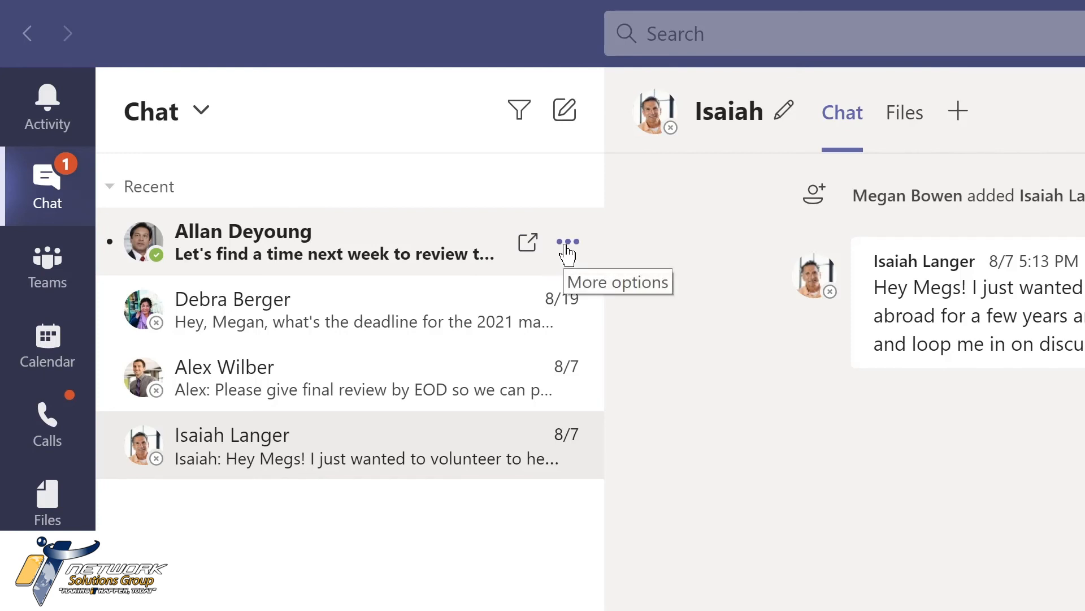
Step: Pin the unread chat that begins "Let's find a time next week"
{"action": "left_click", "coordinate": [568, 249]}
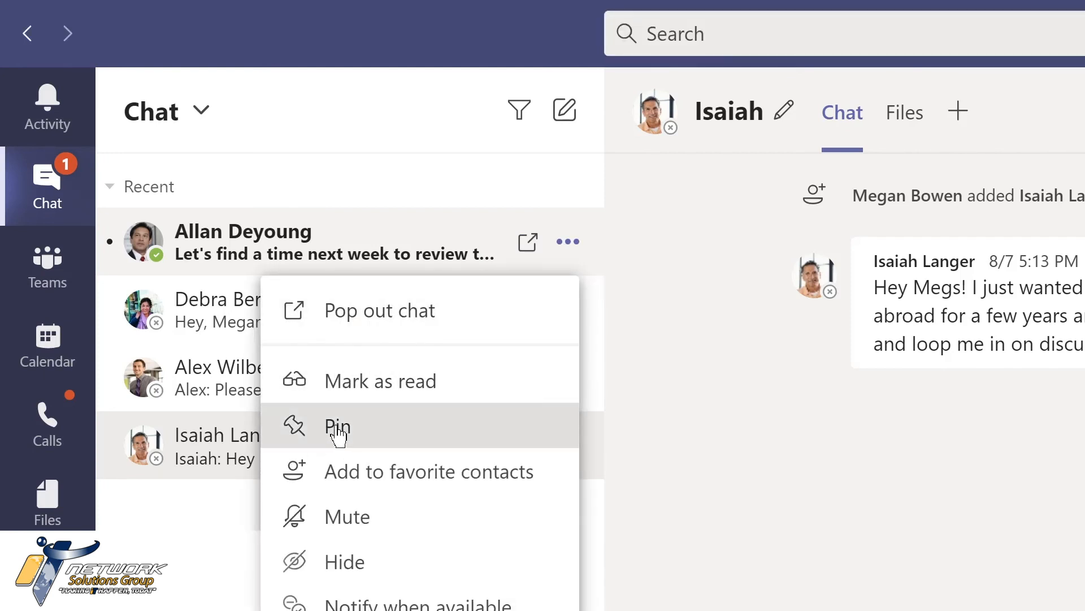
{"action": "left_click", "coordinate": [338, 430]}
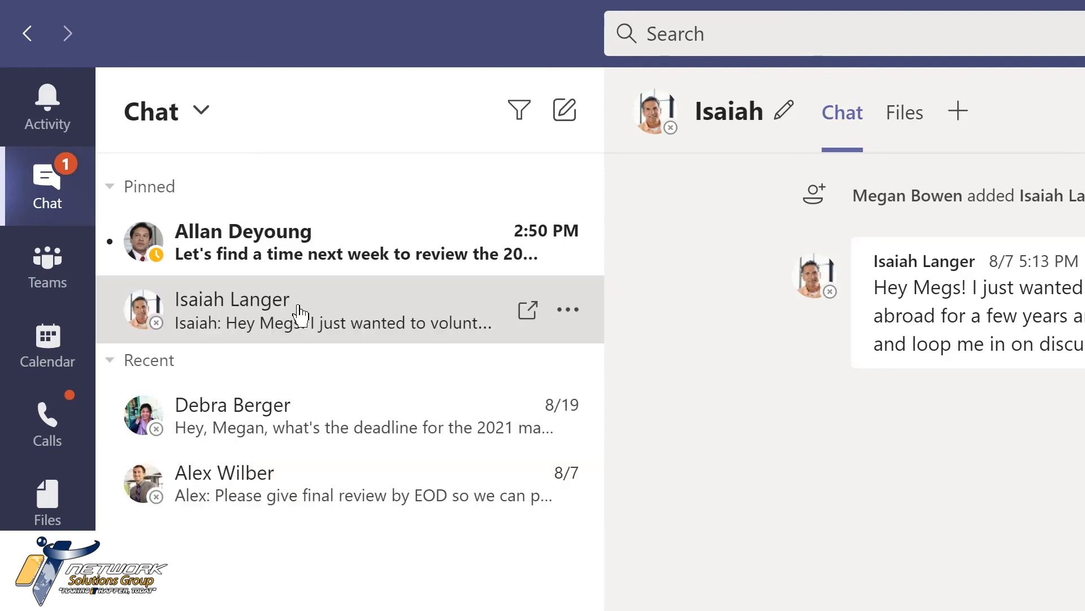
Step: Move the pinned "Hey Megs!" chat above the other pinned chat, and unpin it
{"action": "left_click_drag", "start_coordinate": [298, 304], "coordinate": [303, 213]}
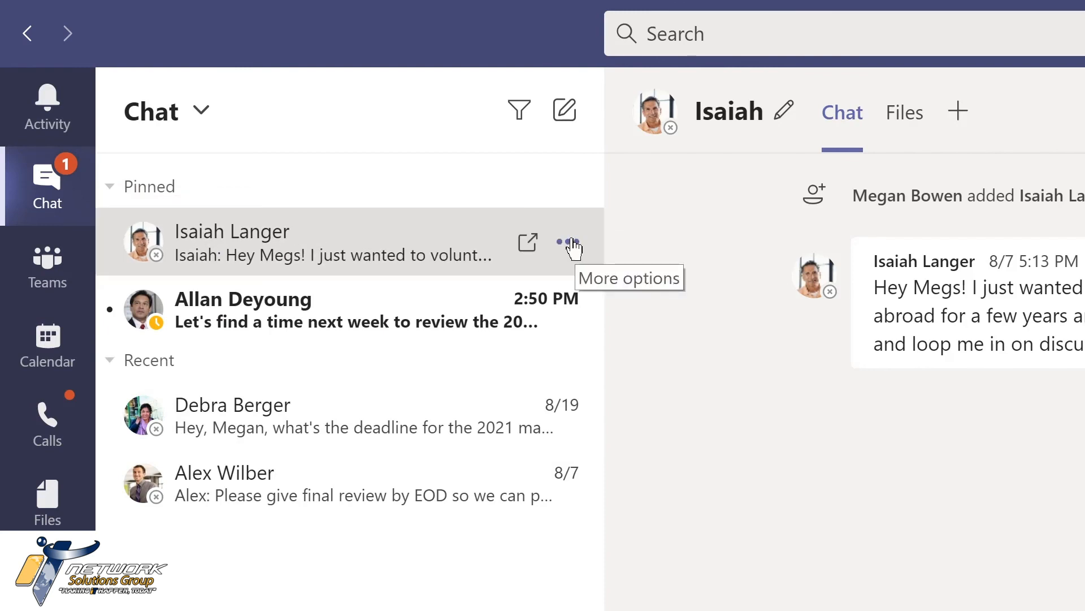
{"action": "left_click", "coordinate": [569, 242]}
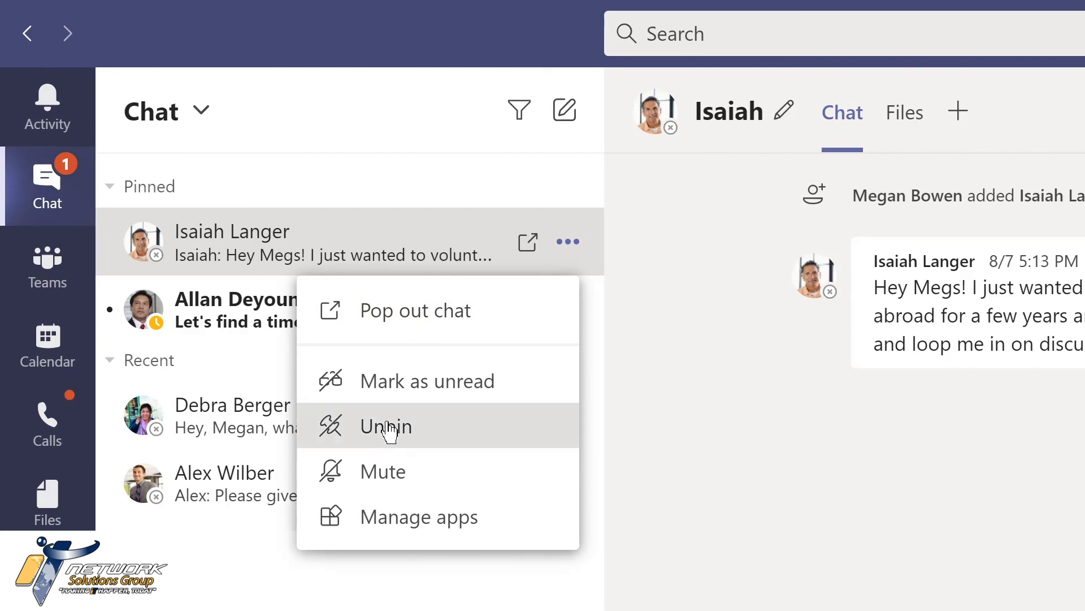
{"action": "left_click", "coordinate": [389, 428]}
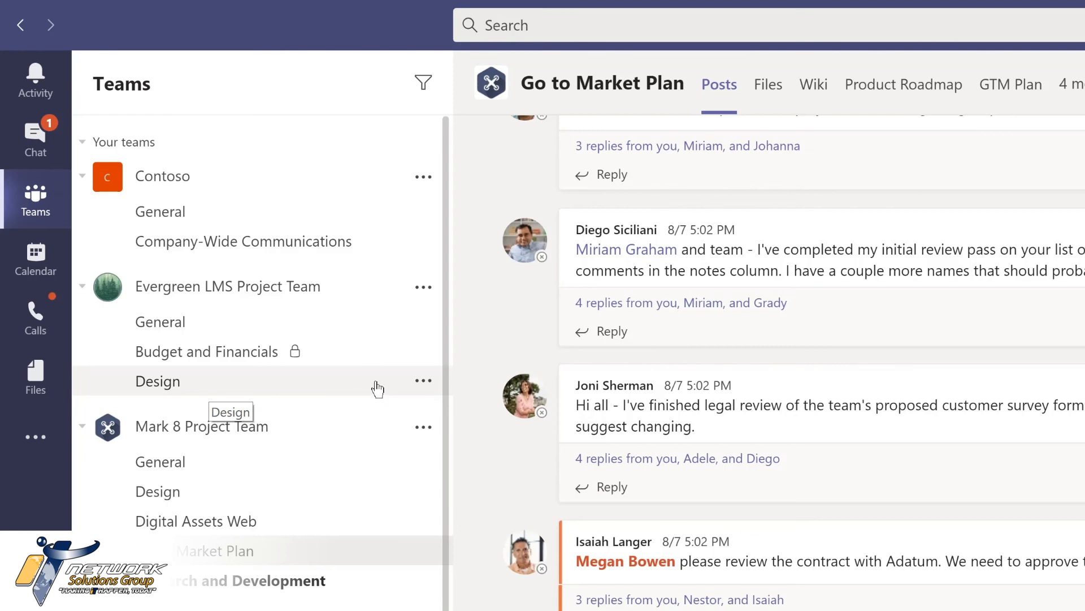
Step: Pin the Design channel of the Evergreen LMS Project Team
{"action": "left_click", "coordinate": [423, 384]}
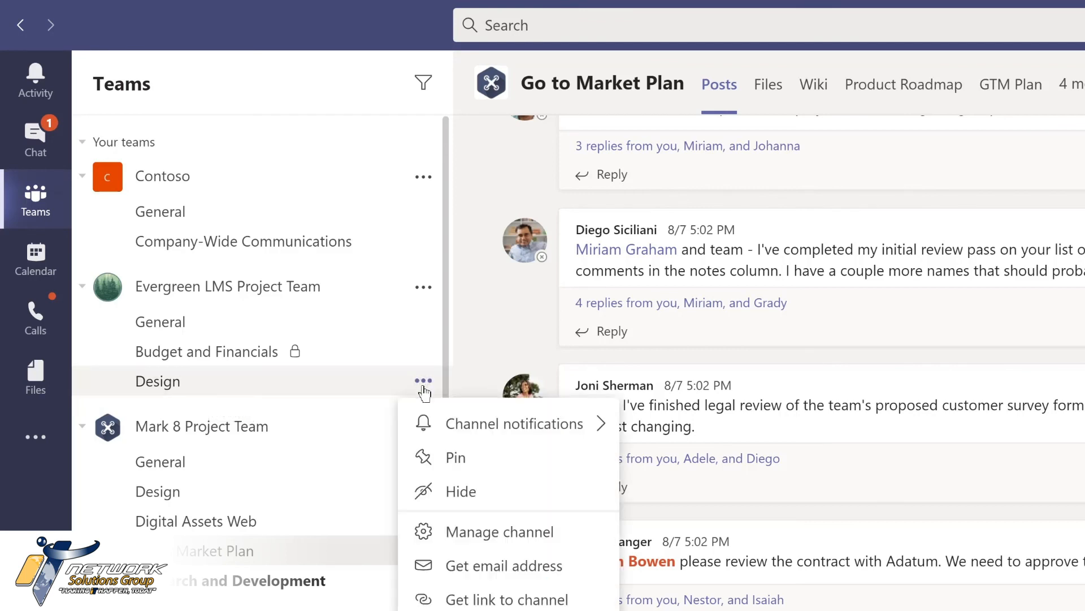
{"action": "left_click", "coordinate": [454, 464]}
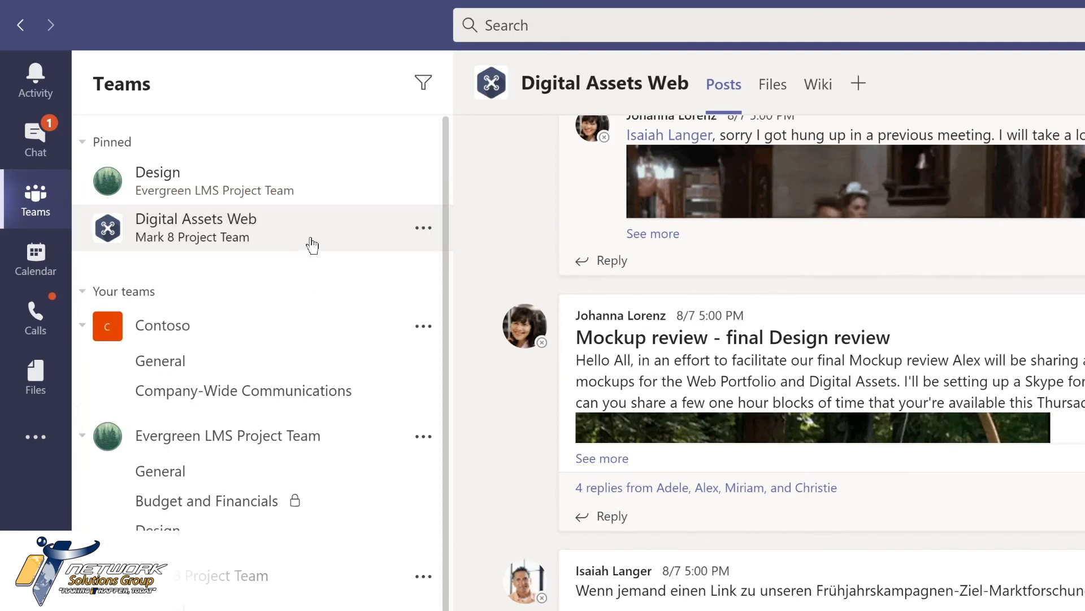
Step: Move the pinned Digital Assets Web channel above the pinned Design channel, and unpin Digital Assets Web
{"action": "left_click", "coordinate": [303, 243]}
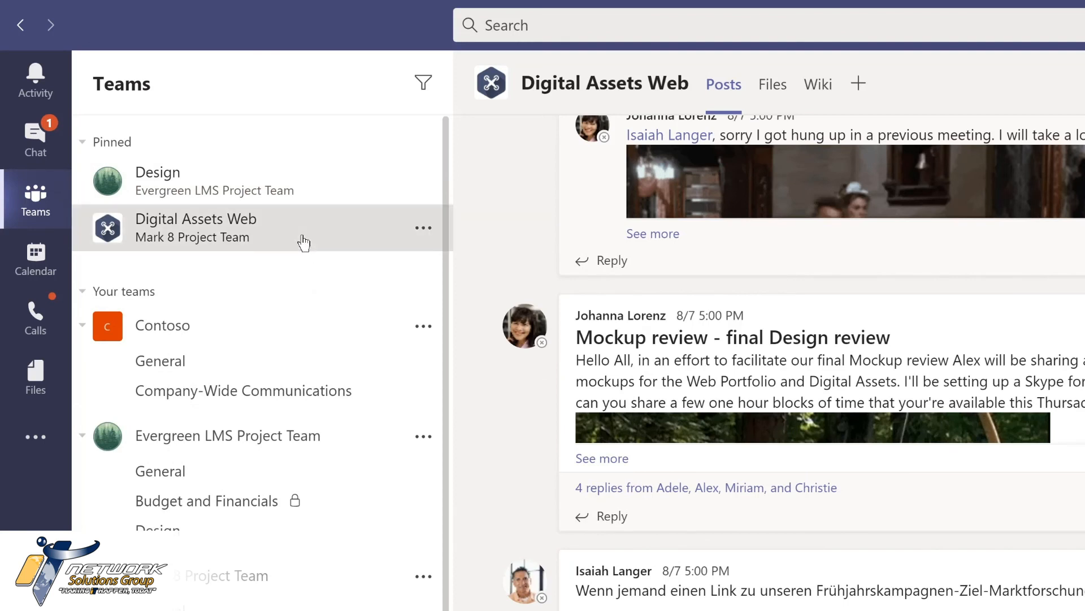
{"action": "left_click_drag", "start_coordinate": [304, 242], "coordinate": [304, 170]}
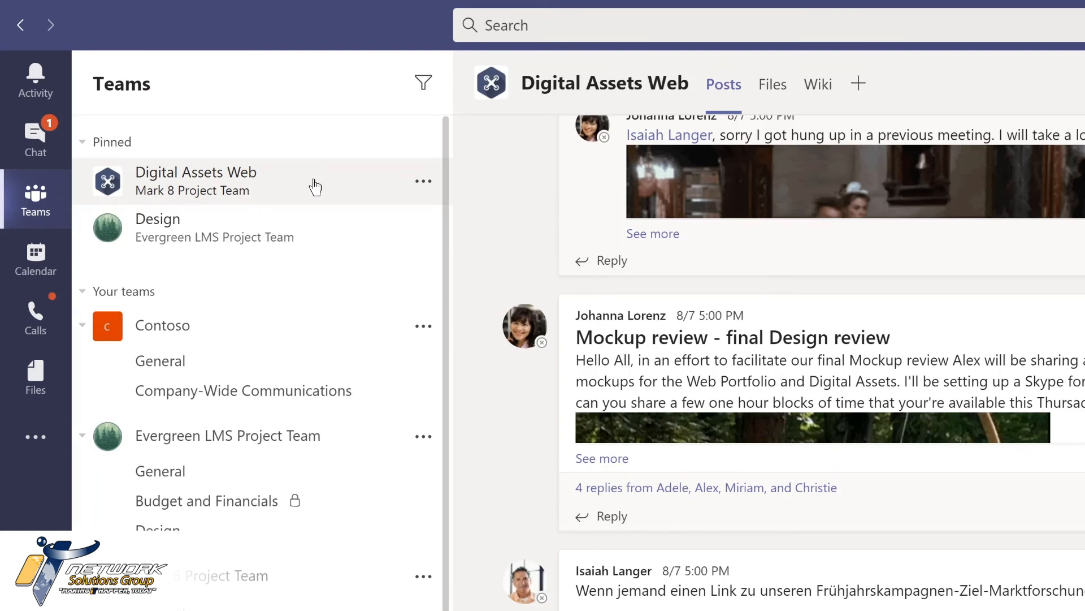
{"action": "left_click", "coordinate": [424, 182]}
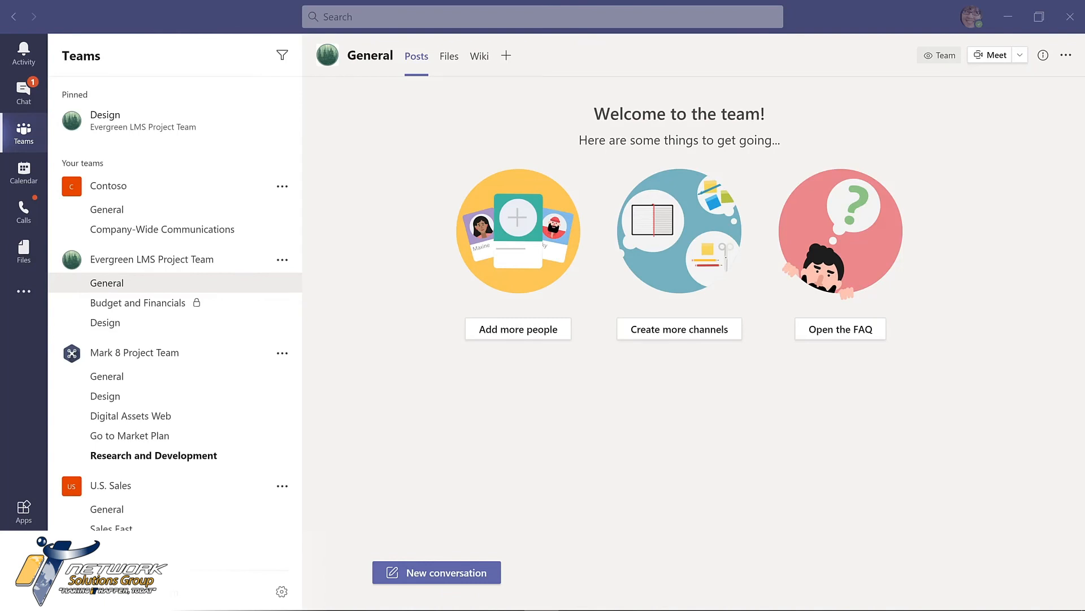
Step: Start a formatted conversation in the Evergreen LMS Project Team's General channel with the subject "I'm excited to start planning our new LMS!"
{"action": "left_click", "coordinate": [412, 574]}
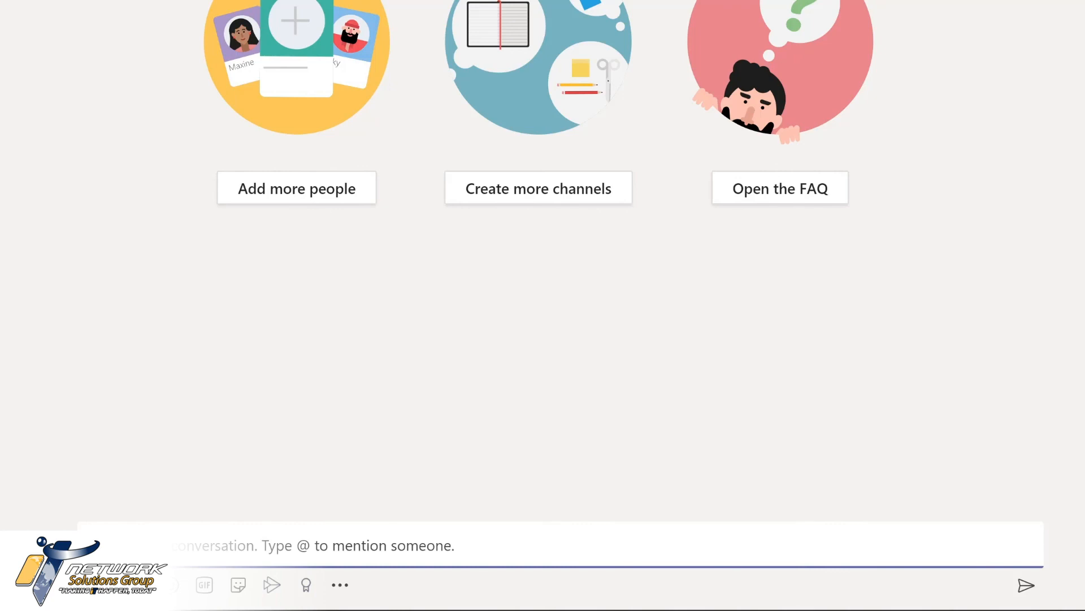
{"action": "left_click", "coordinate": [102, 585]}
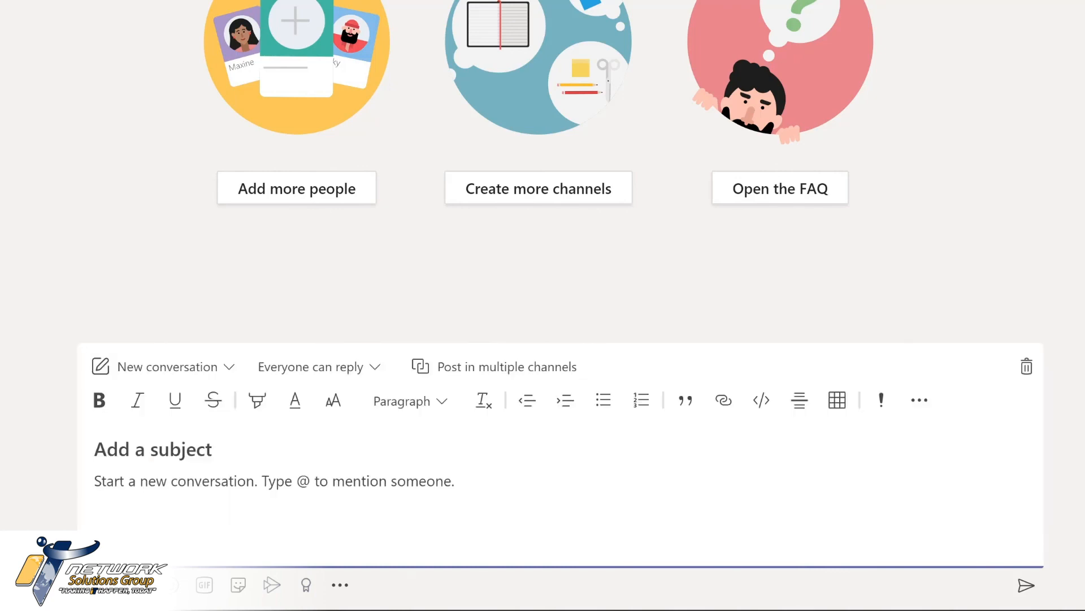
{"action": "left_click", "coordinate": [116, 519]}
{"action": "left_click", "coordinate": [138, 453]}
{"action": "type", "text": "I'm"}
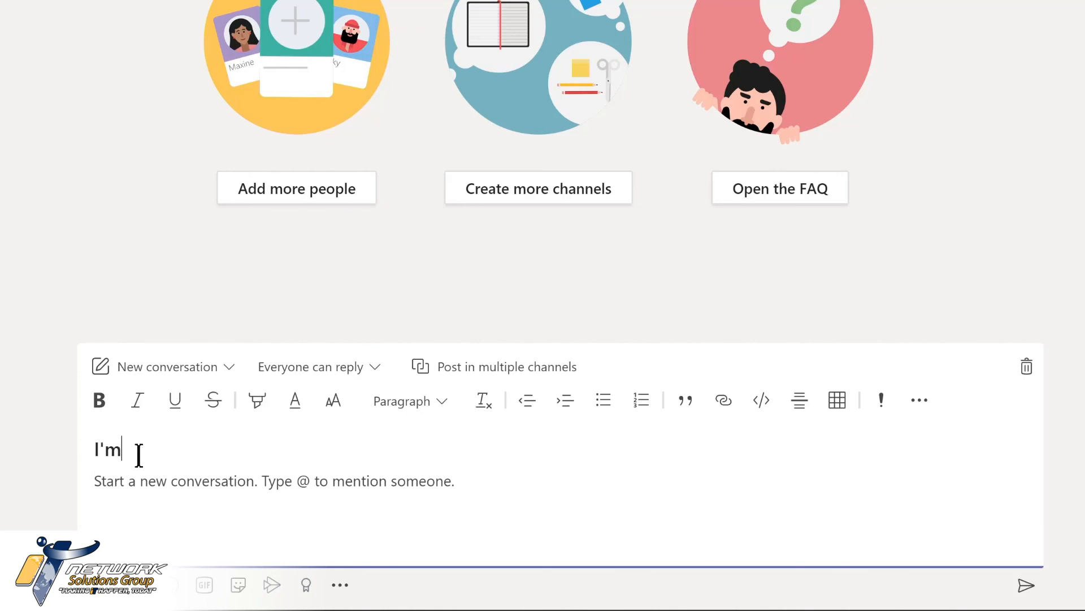
{"action": "type", "text": " excited to start planning our new LMS!"}
Step: Write the message body "We'll be sharing details and actions in the Design channel", inserting Design as a channel mention
{"action": "left_click", "coordinate": [160, 485]}
{"action": "type", "text": "We'll be sharing details and actions in the @Design"}
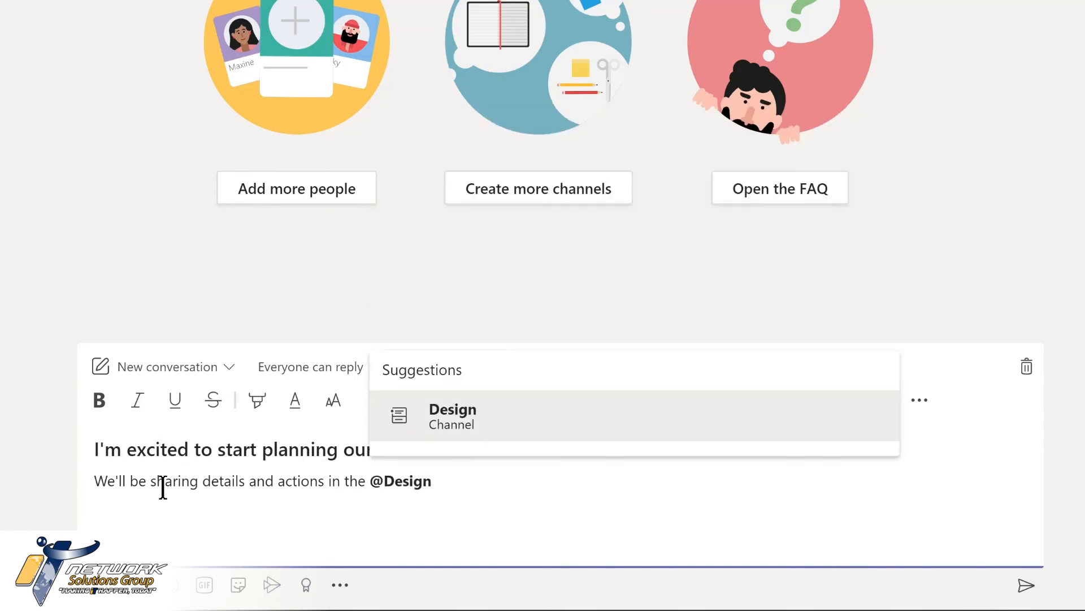
{"action": "key", "text": "Return"}
{"action": "type", "text": "channel"}
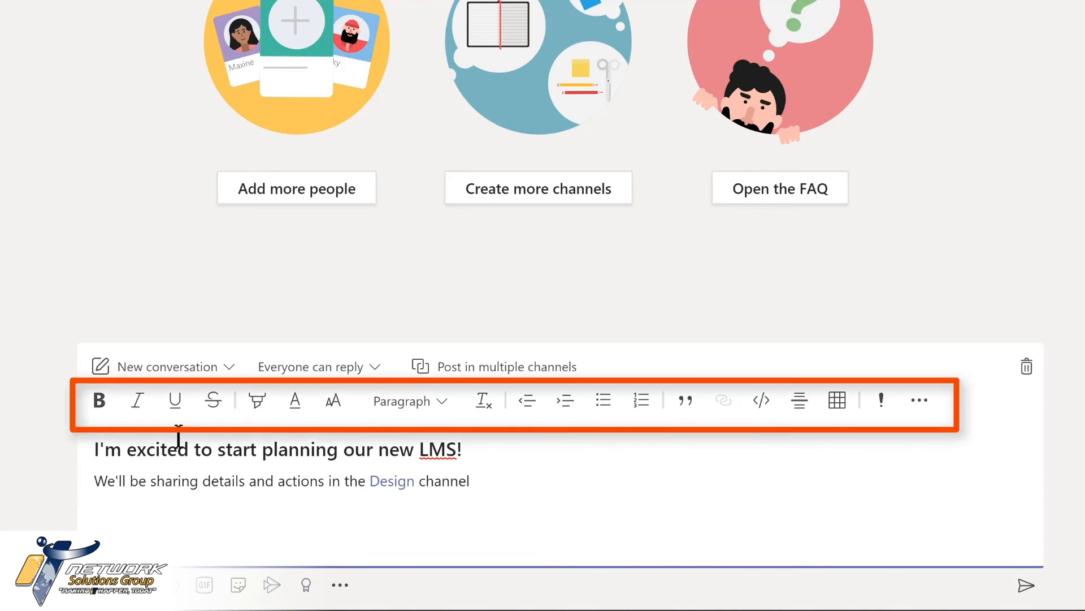
Step: Highlight the whole sentence in the message body in yellow
{"action": "triple_click", "coordinate": [98, 478]}
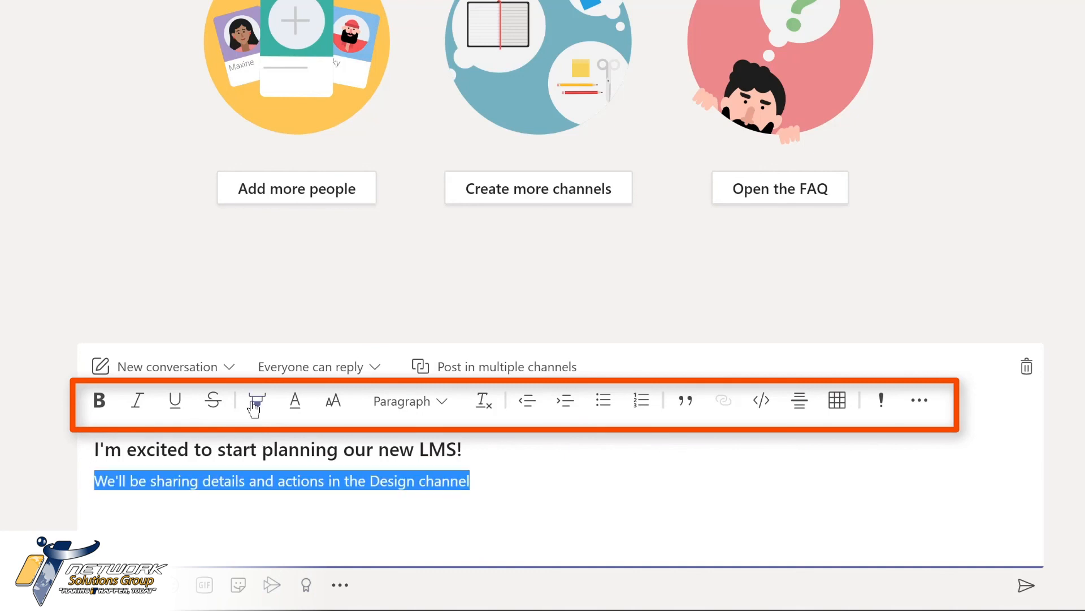
{"action": "left_click", "coordinate": [256, 402]}
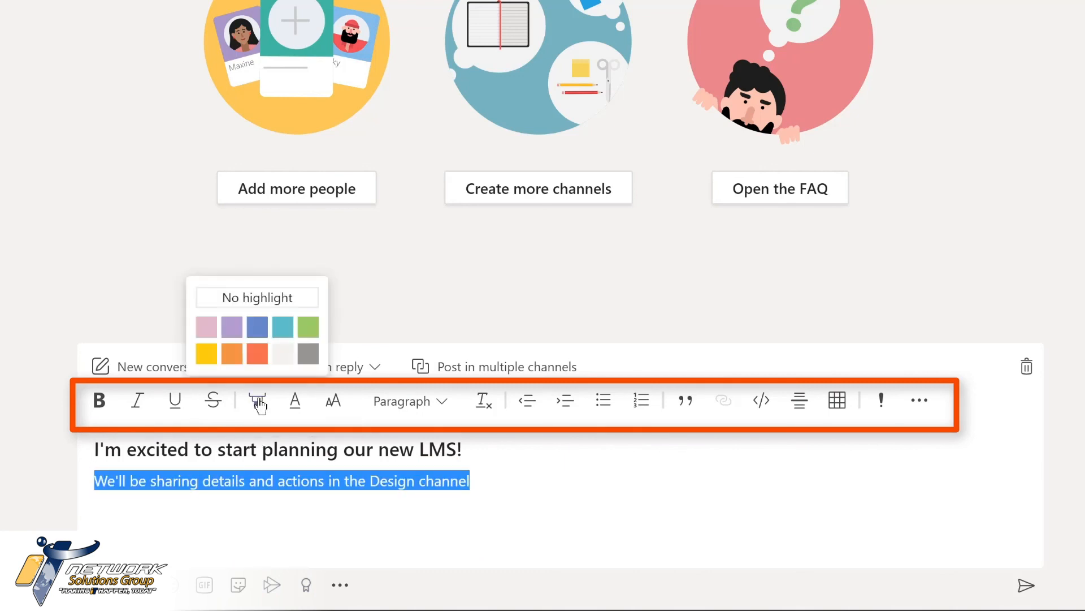
{"action": "left_click", "coordinate": [207, 356]}
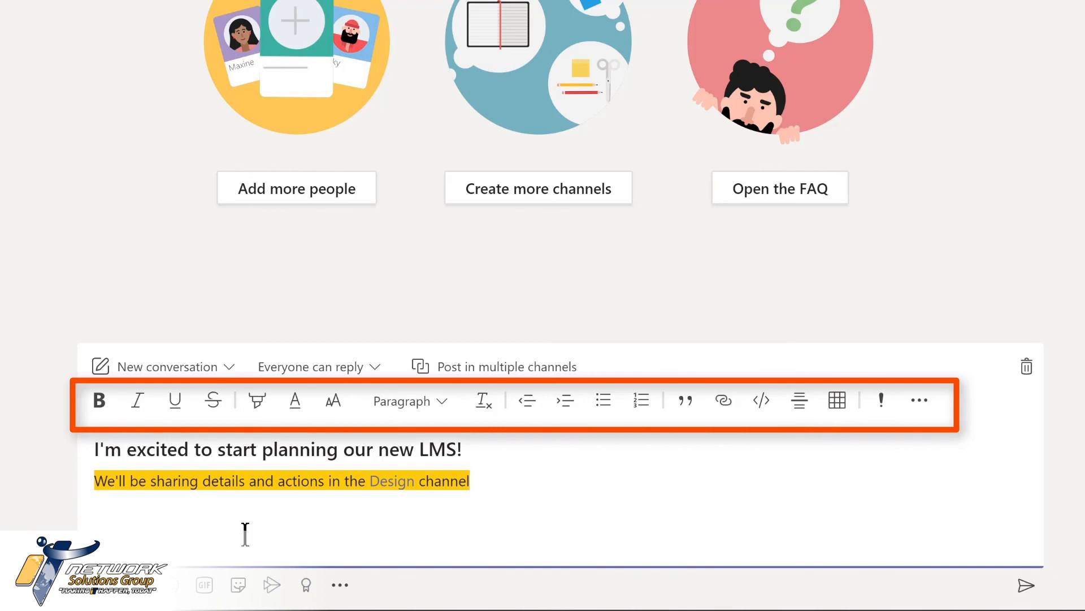
Step: Add a smile emoji on a new line below the text, and insert the "YAAAY!!" GIF found by searching for "yay"
{"action": "key", "text": "Return"}
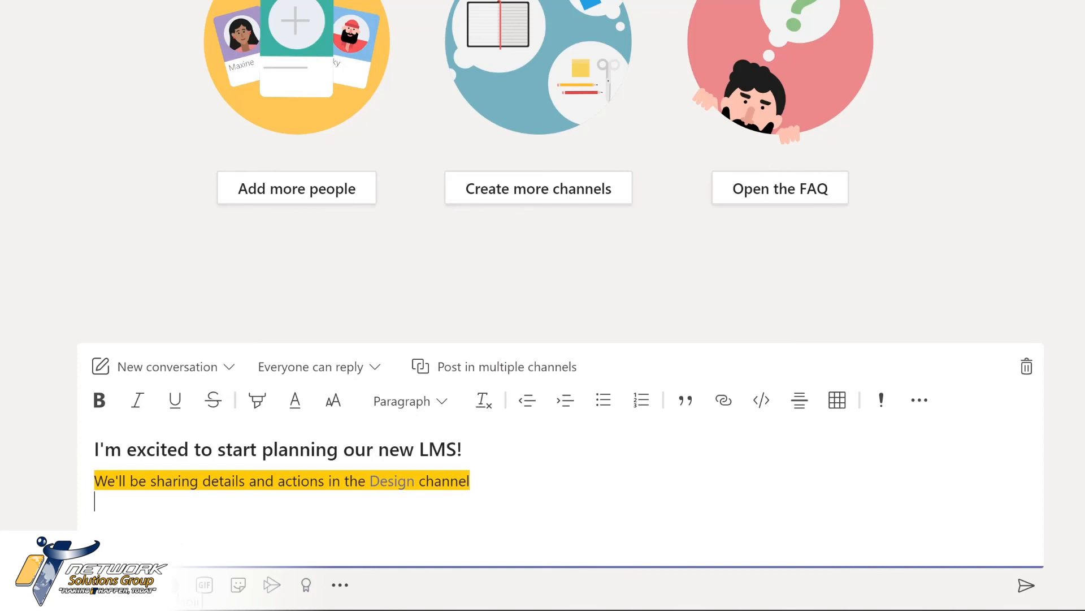
{"action": "left_click", "coordinate": [170, 585]}
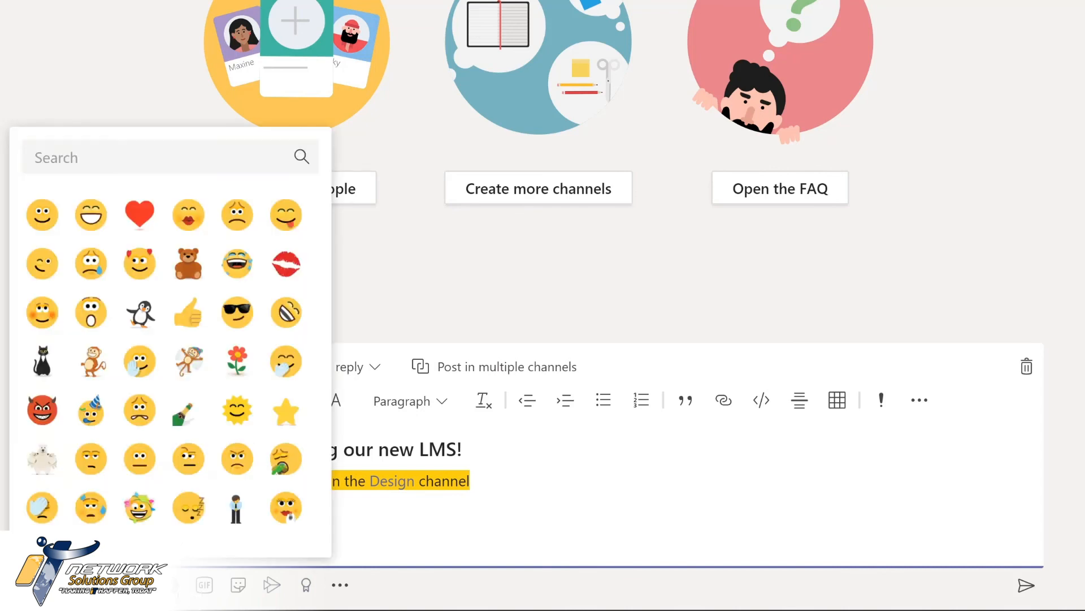
{"action": "left_click", "coordinate": [42, 215]}
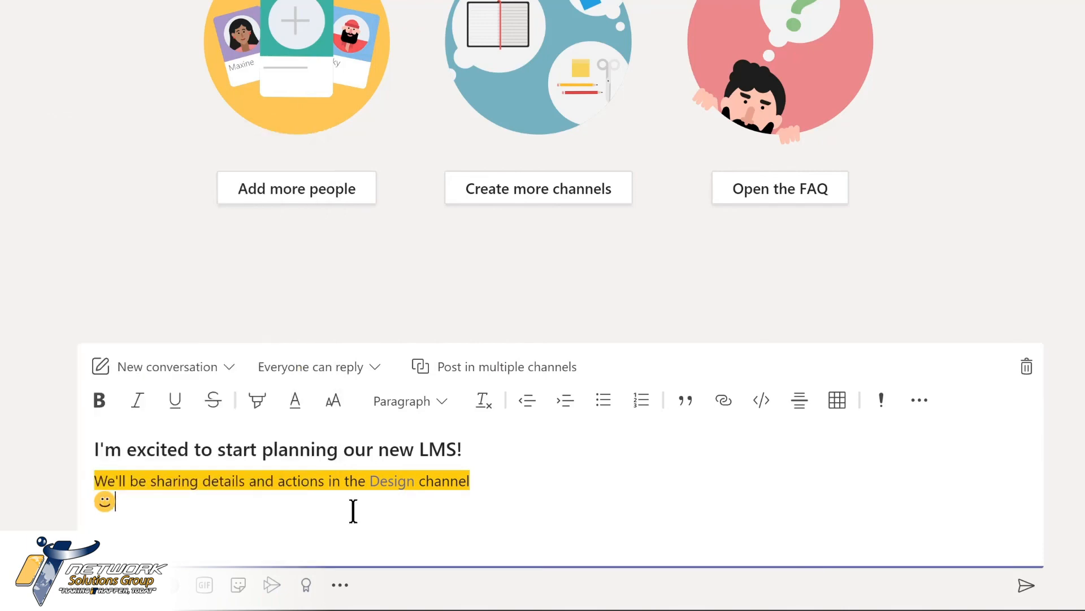
{"action": "left_click", "coordinate": [205, 586]}
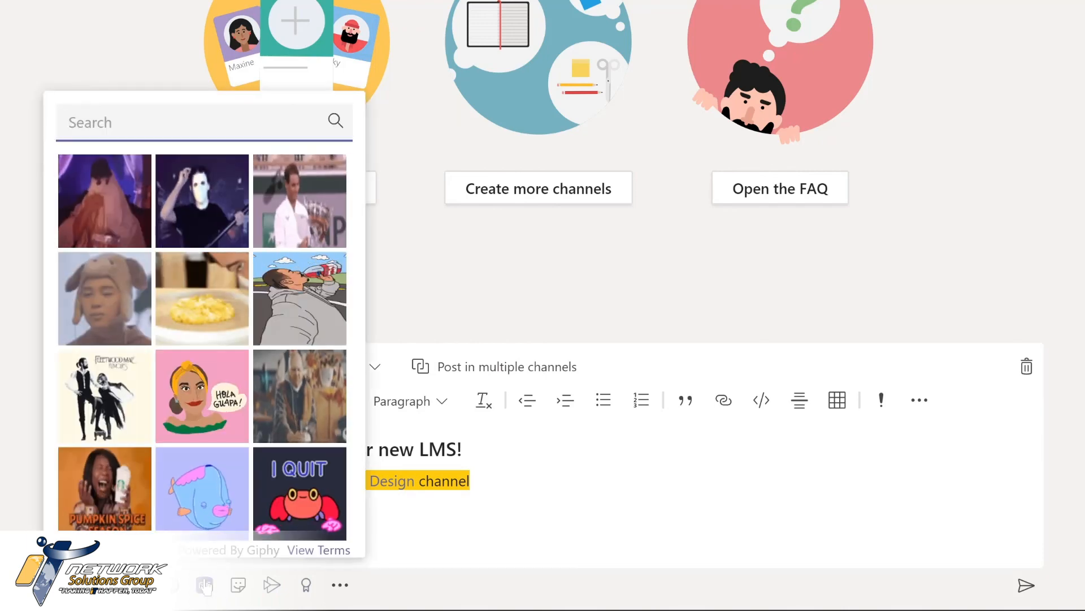
{"action": "type", "text": "yay"}
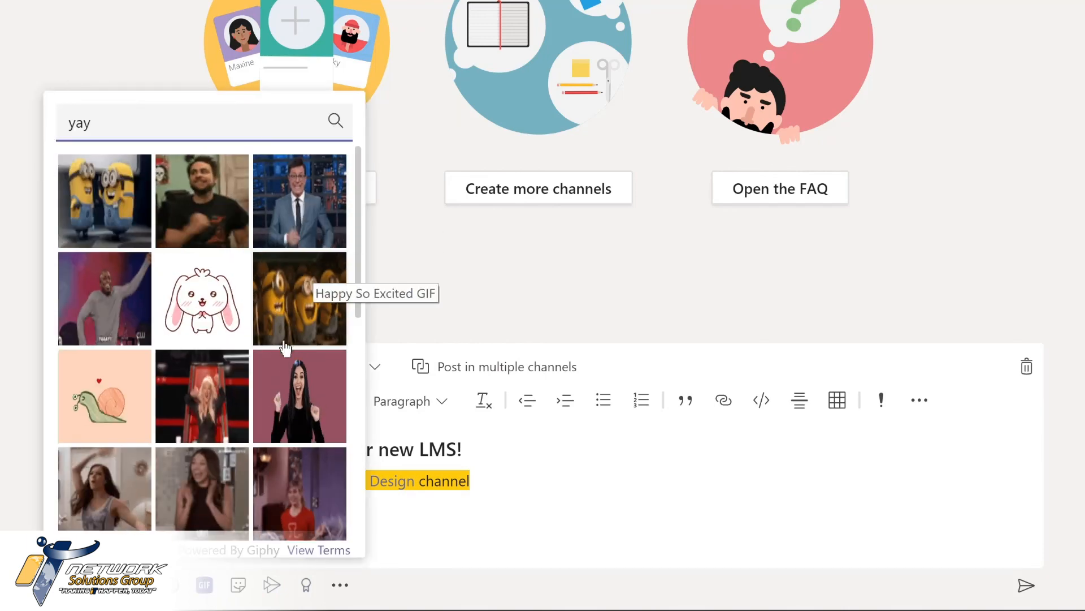
{"action": "left_click", "coordinate": [91, 310]}
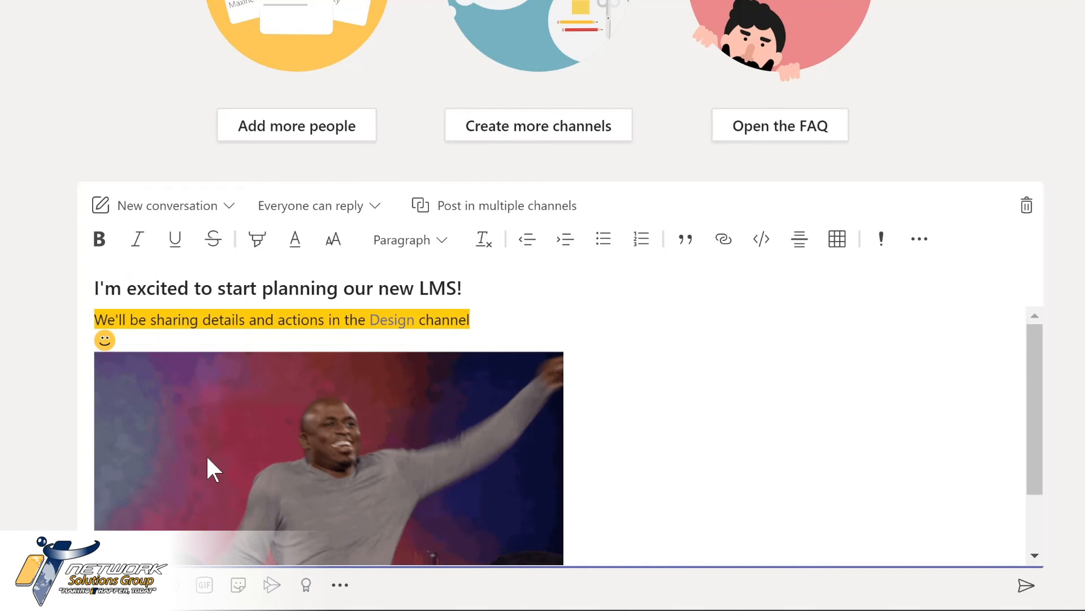
Step: Insert the popular "OH YEAH!" sticker with its default caption below the GIF, and post the message
{"action": "left_click", "coordinate": [239, 587]}
{"action": "left_click", "coordinate": [202, 288]}
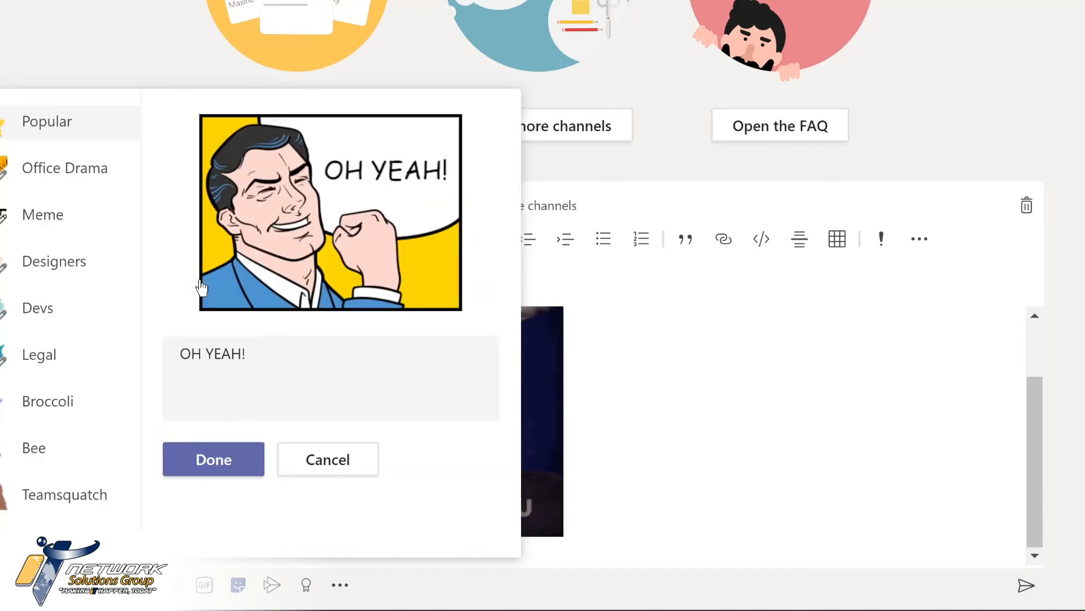
{"action": "left_click", "coordinate": [214, 459]}
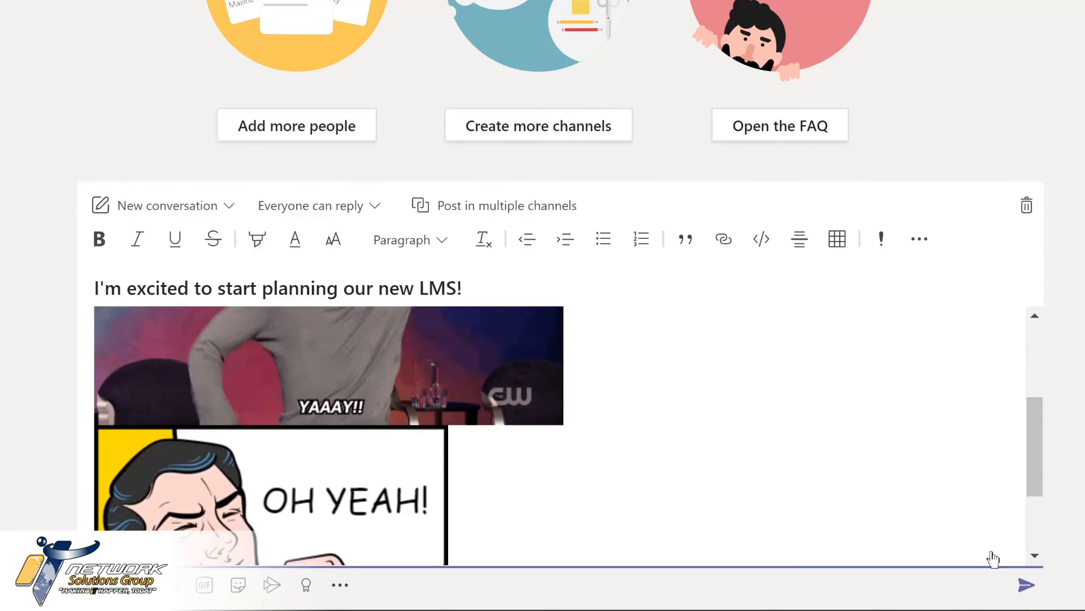
{"action": "key", "text": "ctrl+Return"}
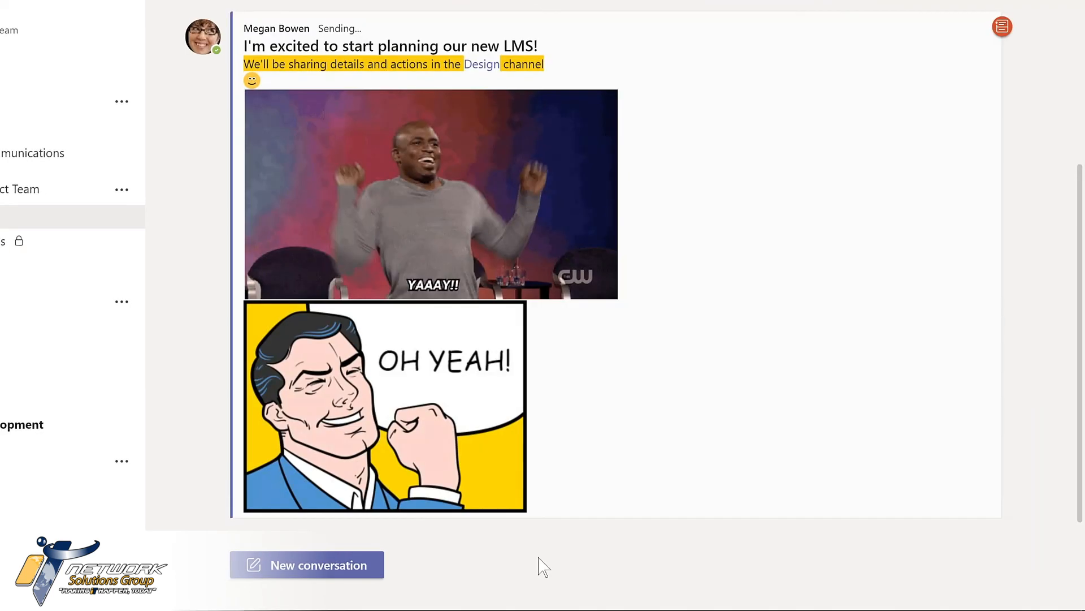